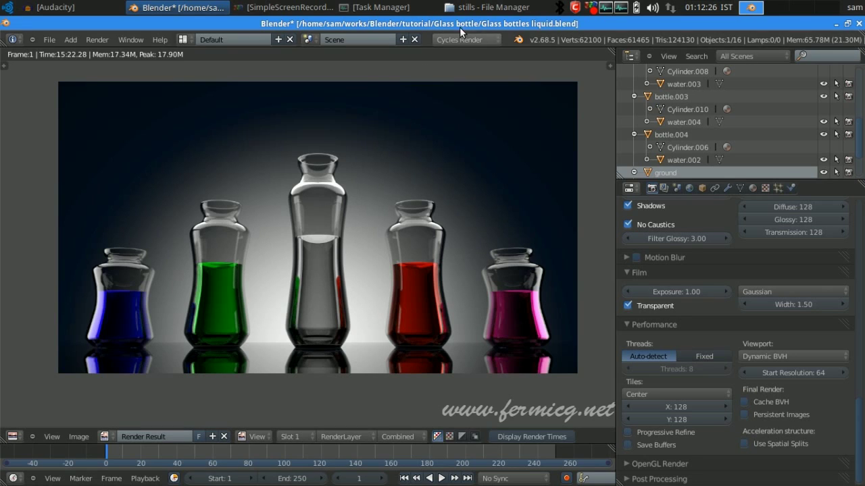
# Switch to the File Manager's stills folder, browse the finished bottle renders in the Image Viewer, and return to Blender.
pyautogui.click(488, 7)
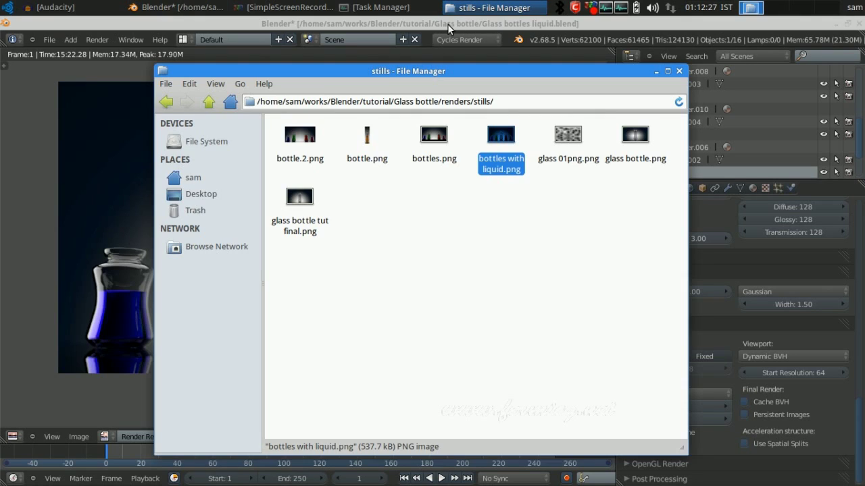
pyautogui.doubleClick(311, 140)
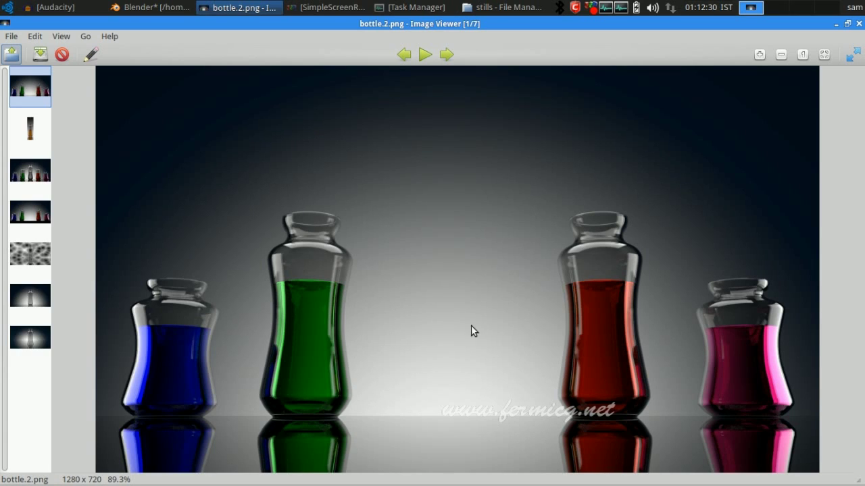
pyautogui.click(446, 56)
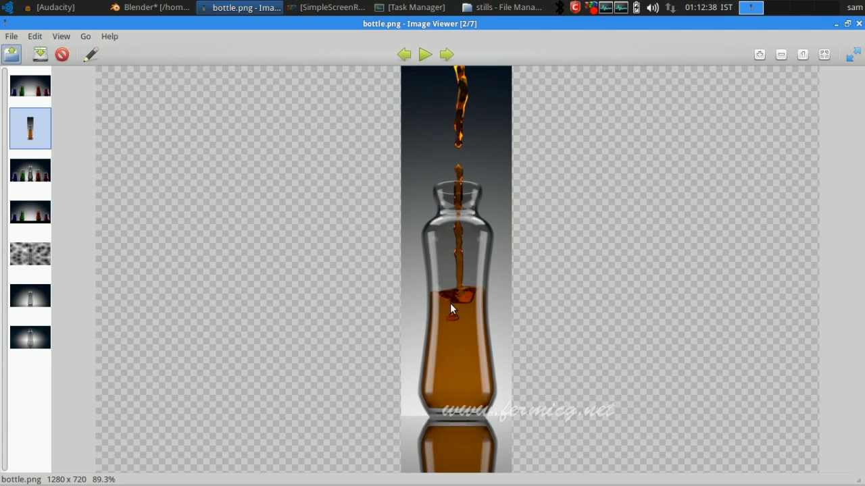
pyautogui.click(449, 59)
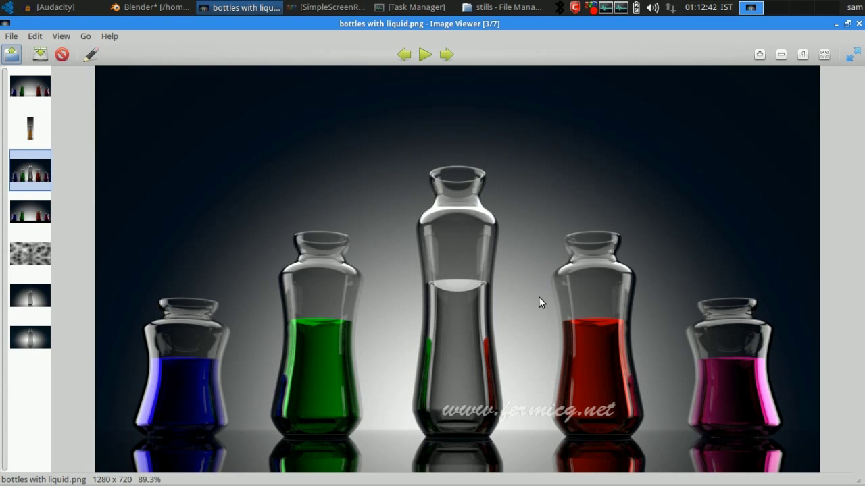
pyautogui.click(447, 56)
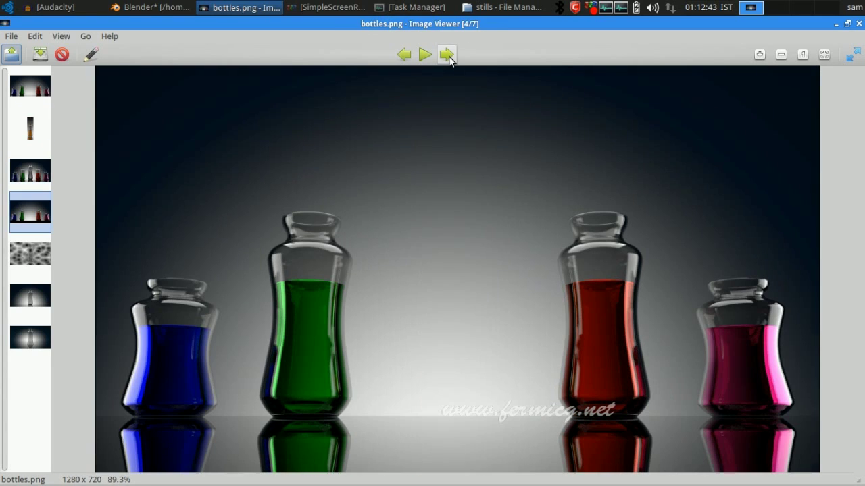
pyautogui.click(405, 57)
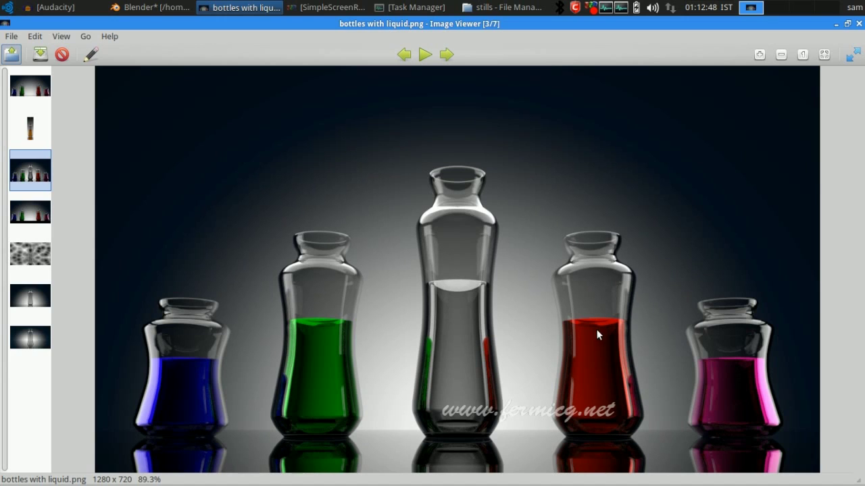
pyautogui.click(836, 23)
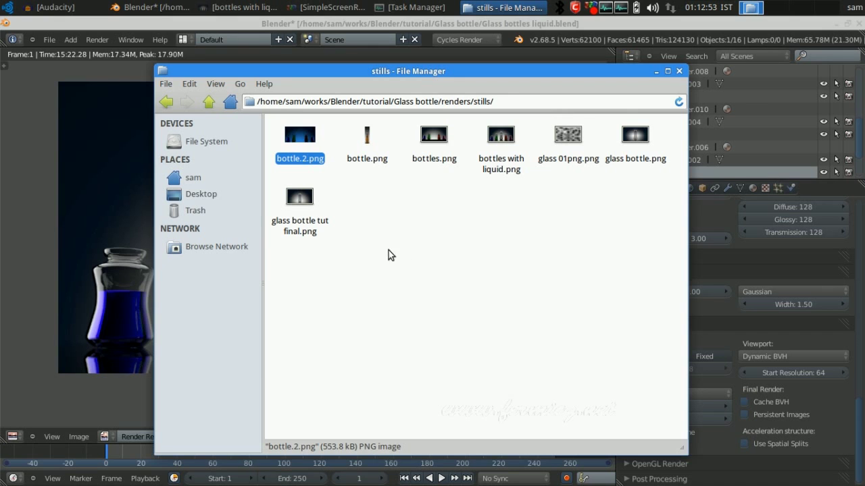
pyautogui.click(654, 72)
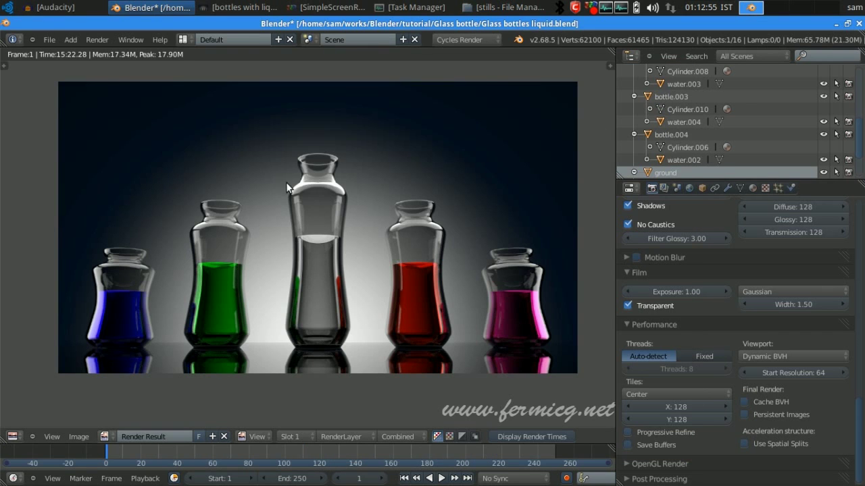
# Leave the render result and inspect the five-bottle scene in Solid shading outside the camera view.
pyautogui.click(98, 38)
pyautogui.click(149, 110)
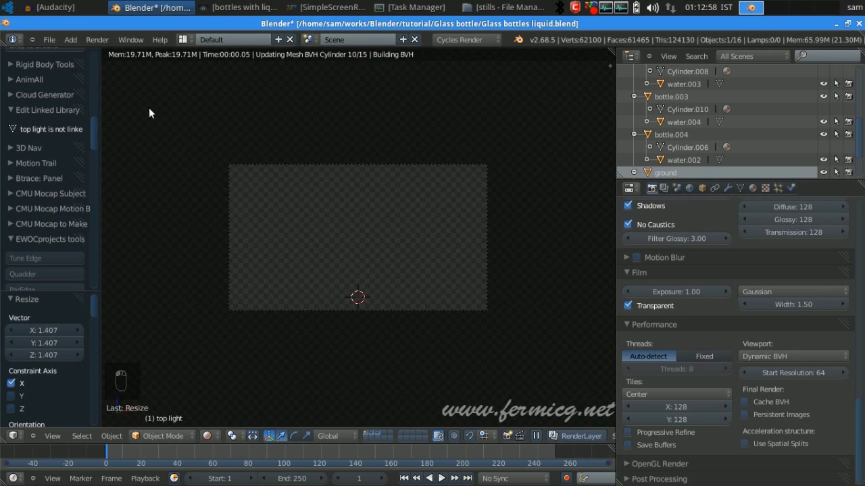
pyautogui.click(206, 436)
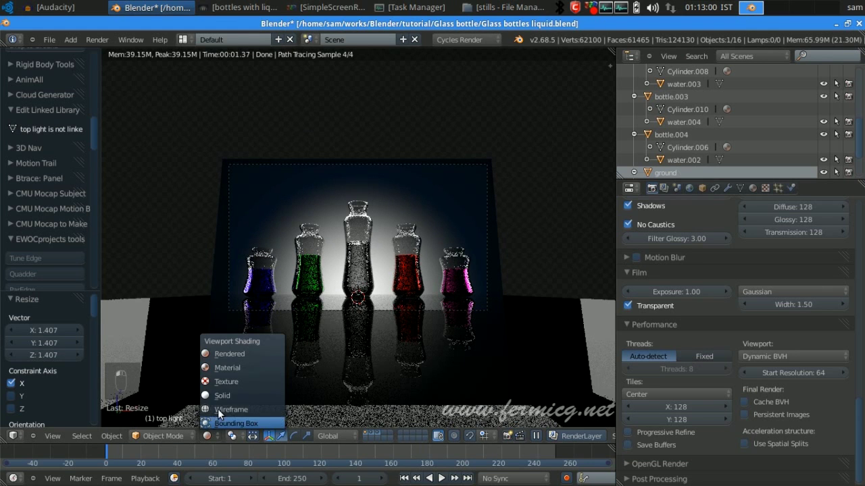
pyautogui.click(231, 394)
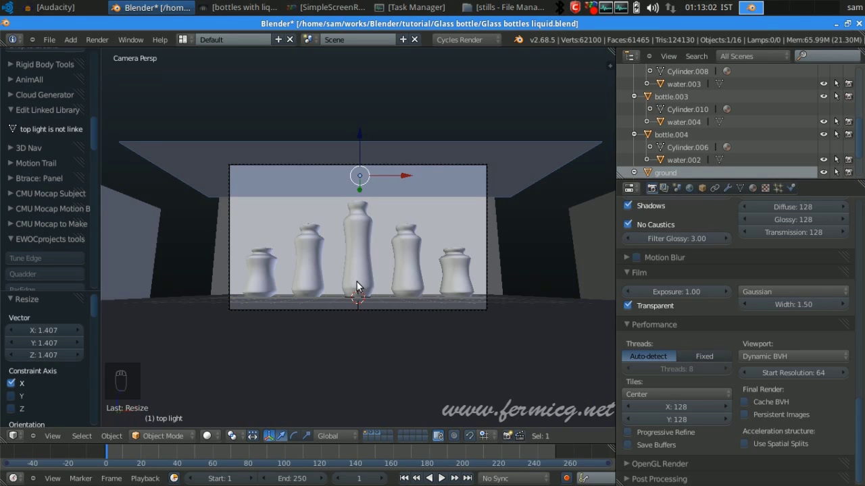
pyautogui.press('KP_0')
pyautogui.moveTo(293, 319); pyautogui.dragTo(317, 322, button='middle')
pyautogui.scroll(2, 305, 284)
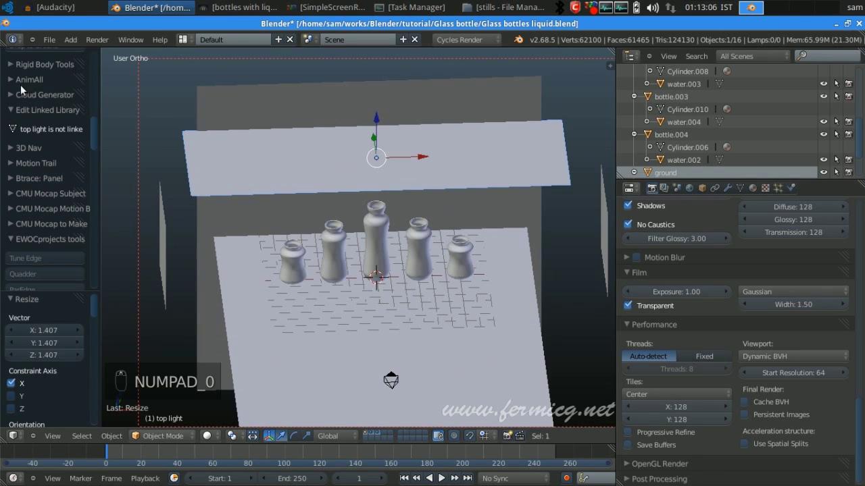
# Open the recent file Glass bottle_light.blend.
pyautogui.click(49, 40)
pyautogui.moveTo(79, 88)
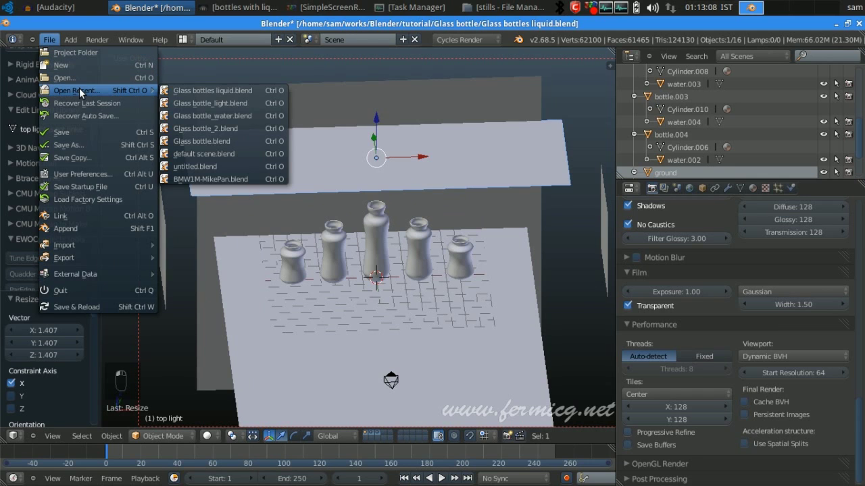
pyautogui.click(203, 103)
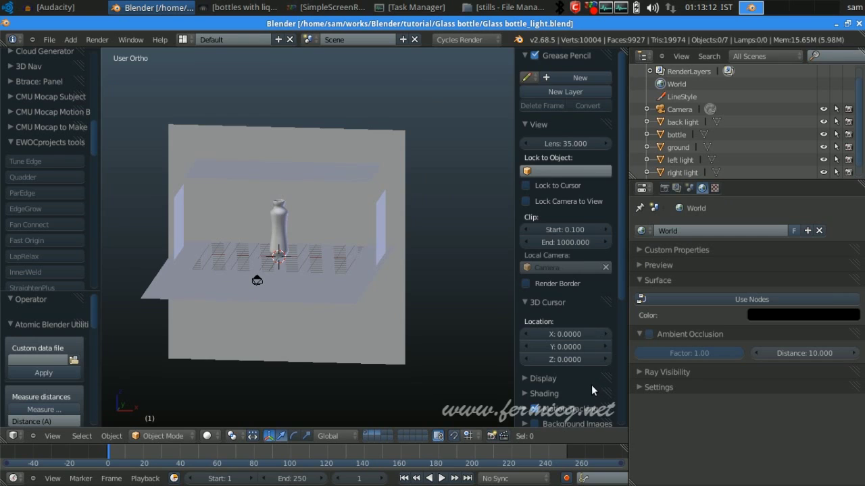
# Start the Screencast Keys display and hide the 3D view's properties sidebar.
pyautogui.scroll(-5, 591, 381)
pyautogui.click(580, 322)
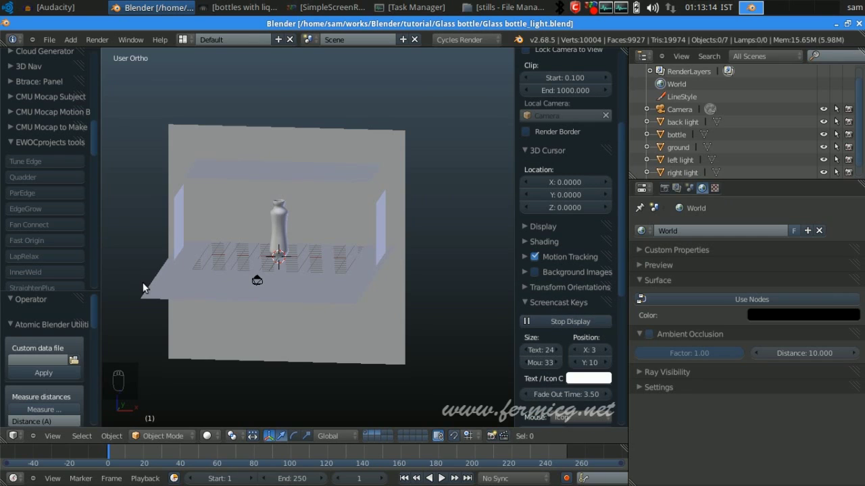
pyautogui.press('n')
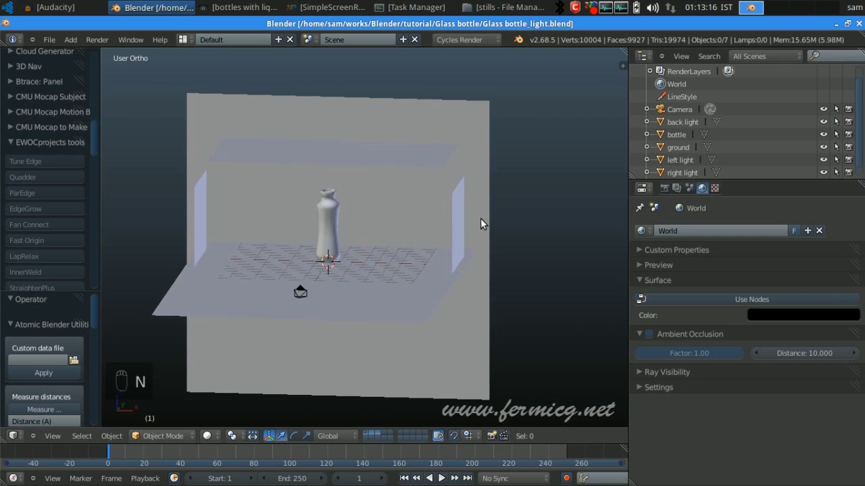
# Preview the single-bottle scene through the camera in Rendered shading, then return to Solid shading outside the camera view.
pyautogui.moveTo(481, 218); pyautogui.dragTo(383, 302, button='middle')
pyautogui.press('KP_0')
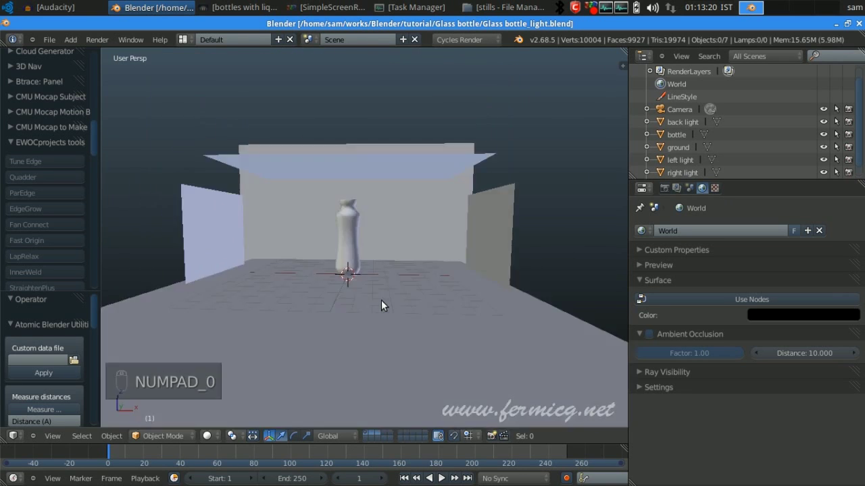
pyautogui.click(208, 436)
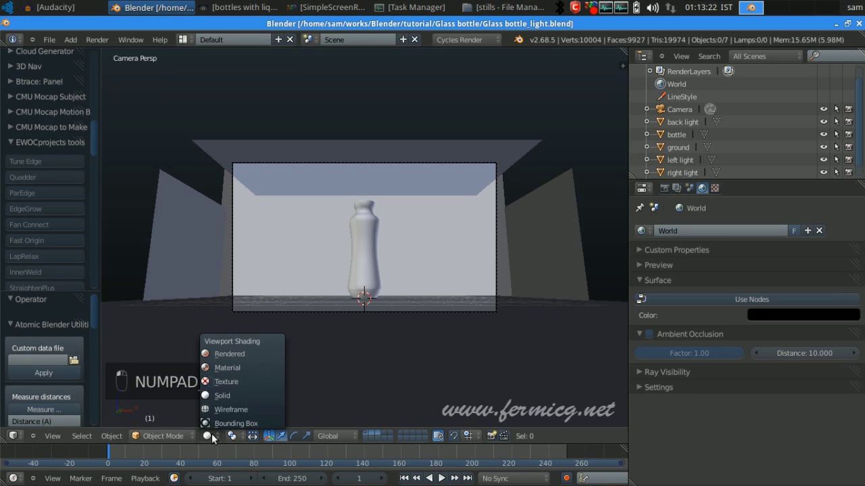
pyautogui.click(246, 352)
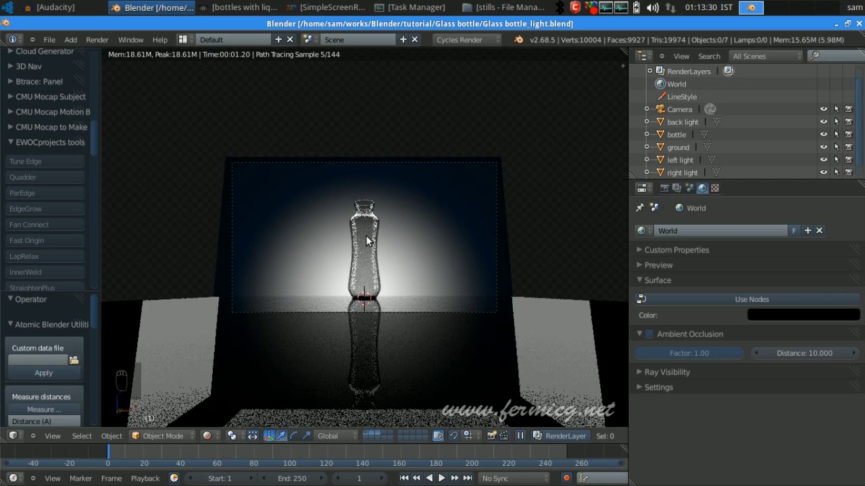
pyautogui.click(211, 435)
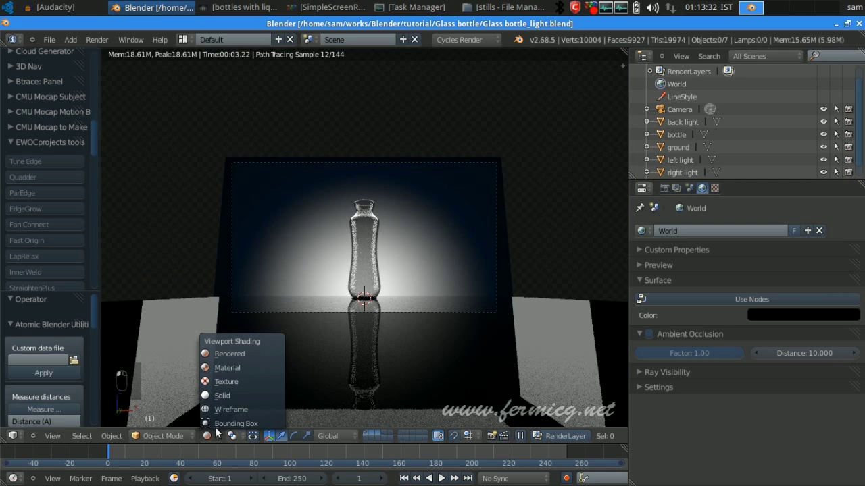
pyautogui.click(229, 396)
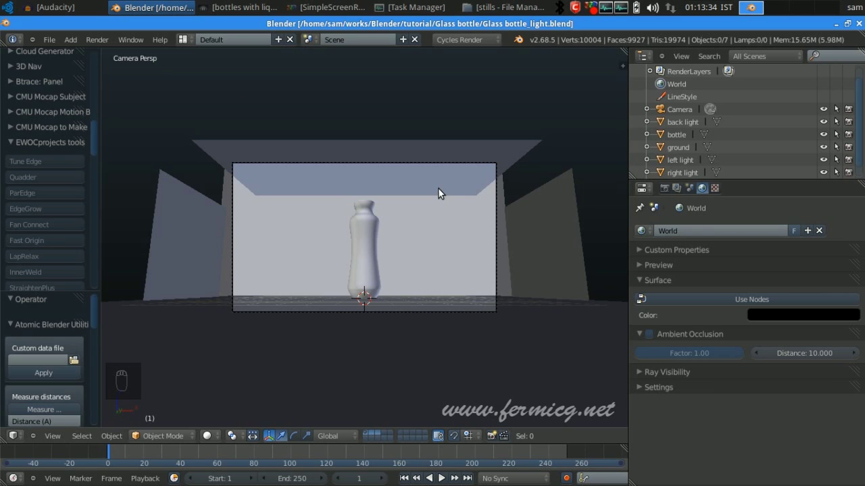
pyautogui.press('KP_0')
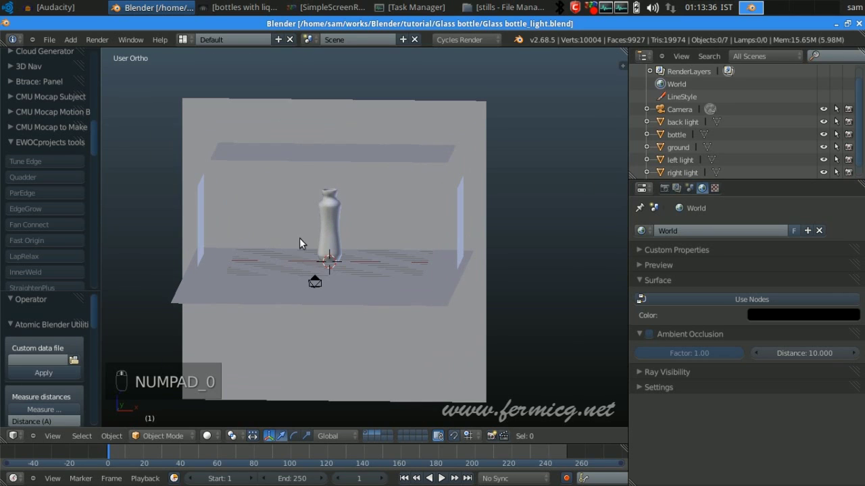
# Move the bottle to layer 2 and show only that layer.
pyautogui.rightClick(329, 214)
pyautogui.press('m')
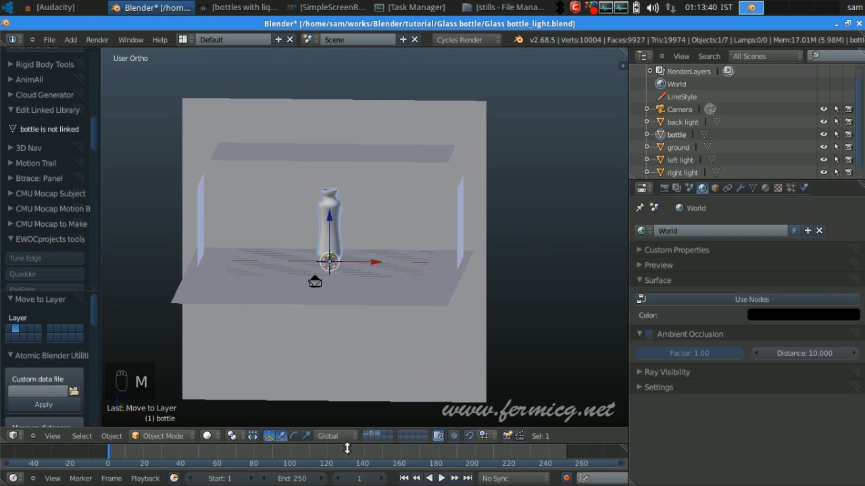
pyautogui.click(374, 435)
# Examine the isolated bottle's shape, opening and interior from several angles in Solid shading.
pyautogui.moveTo(477, 322); pyautogui.dragTo(364, 280, button='middle')
pyautogui.keyDown('shift'); pyautogui.moveTo(401, 234); pyautogui.dragTo(417, 253, button='middle'); pyautogui.keyUp('shift')
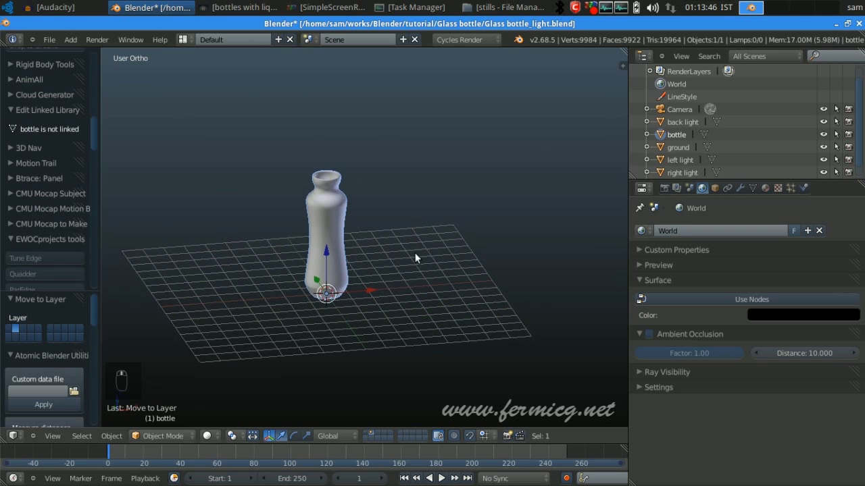
pyautogui.moveTo(421, 338); pyautogui.dragTo(459, 223, button='middle')
pyautogui.scroll(2, 452, 230)
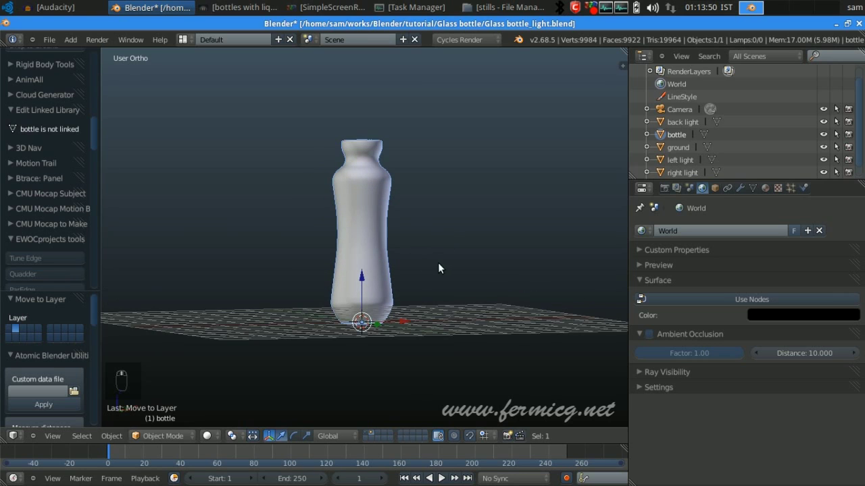
pyautogui.moveTo(438, 262); pyautogui.dragTo(471, 290, button='middle')
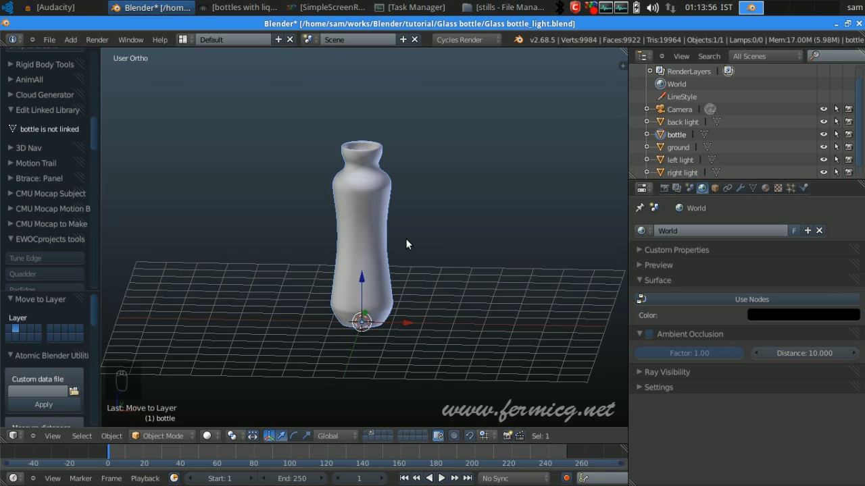
pyautogui.moveTo(419, 282); pyautogui.dragTo(356, 157, button='middle')
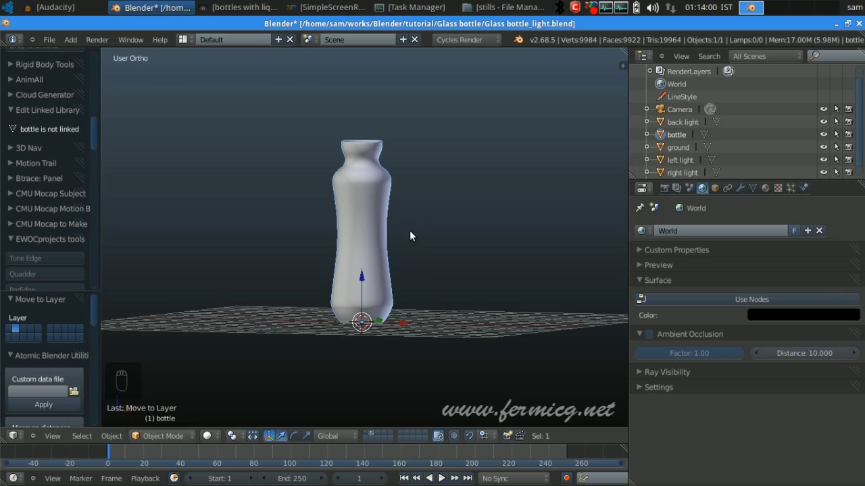
pyautogui.moveTo(419, 228); pyautogui.dragTo(442, 243, button='middle')
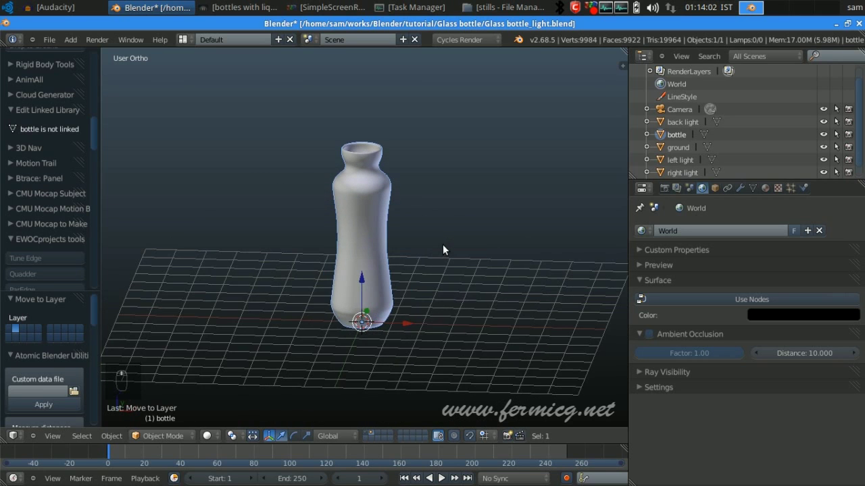
pyautogui.scroll(3, 444, 244)
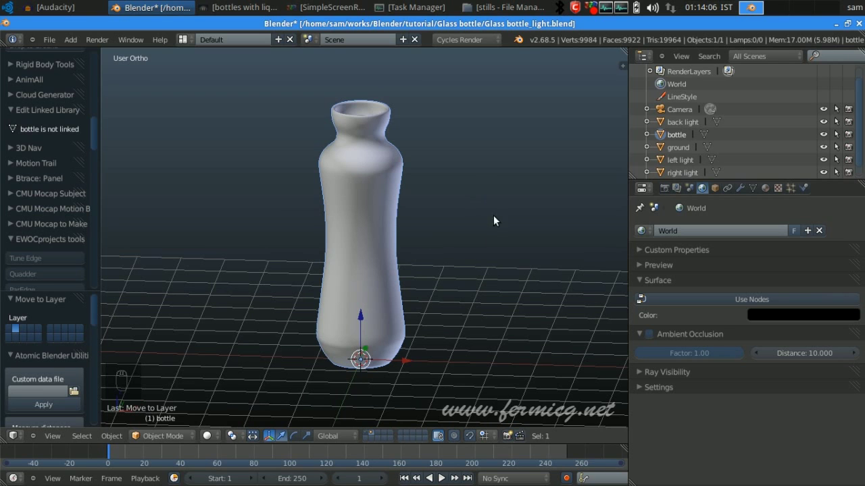
pyautogui.moveTo(421, 258); pyautogui.dragTo(483, 269, button='middle')
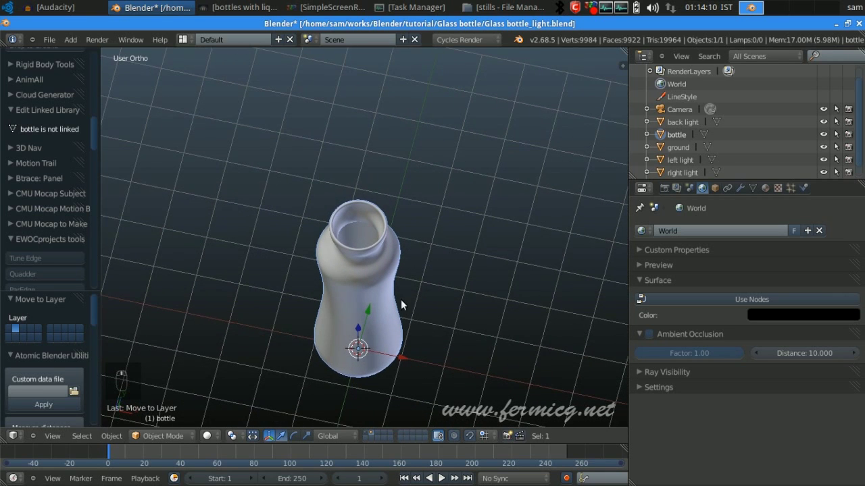
pyautogui.click(206, 436)
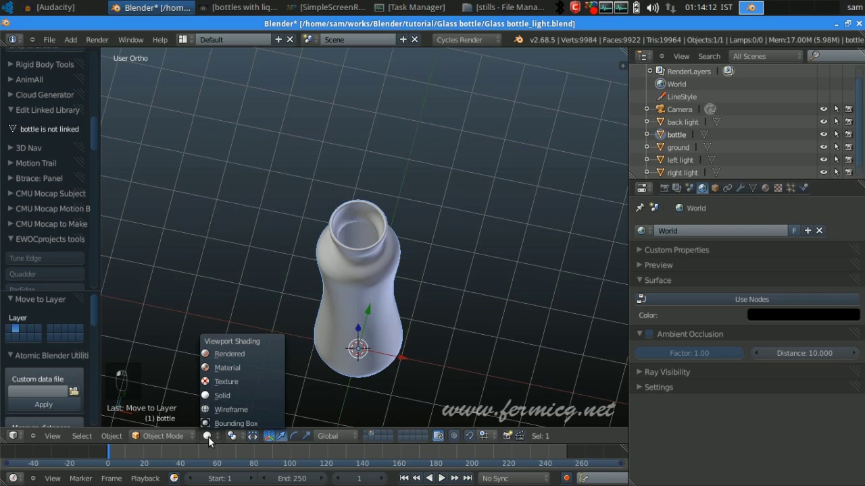
pyautogui.click(223, 395)
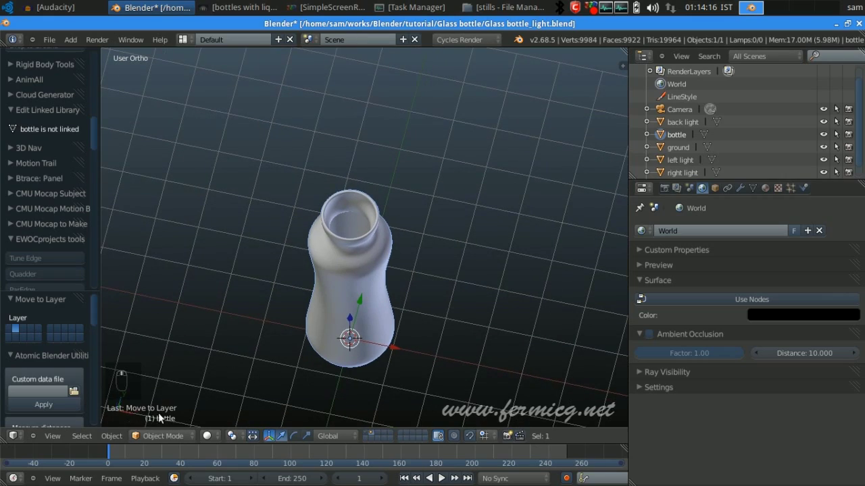
# Put the bottle into Edit Mode and view its mesh from the front.
pyautogui.click(162, 435)
pyautogui.click(165, 410)
pyautogui.moveTo(250, 385); pyautogui.dragTo(460, 283, button='middle')
pyautogui.press('KP_1')
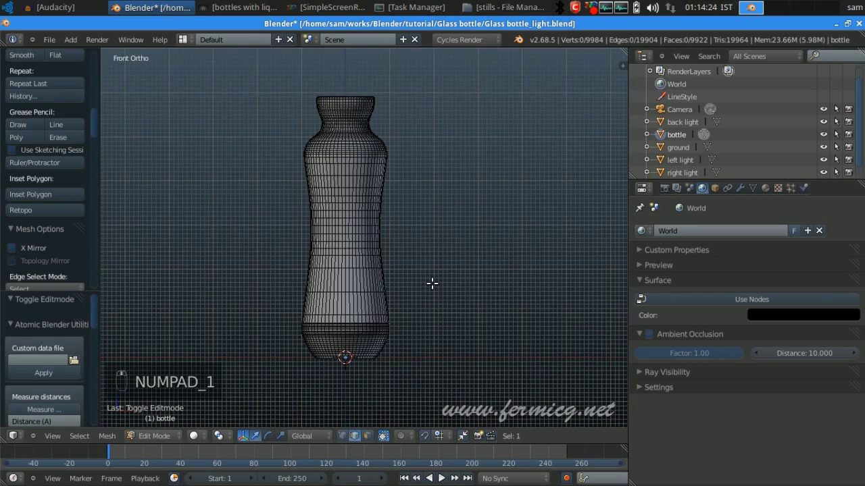
# Display the bottle mesh in Wireframe shading.
pyautogui.click(202, 439)
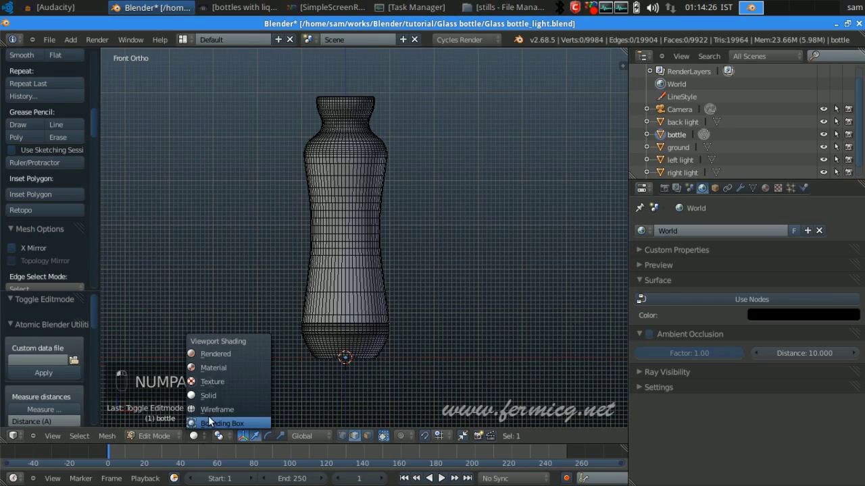
pyautogui.click(217, 421)
pyautogui.scroll(4, 413, 305)
pyautogui.scroll(-3, 413, 305)
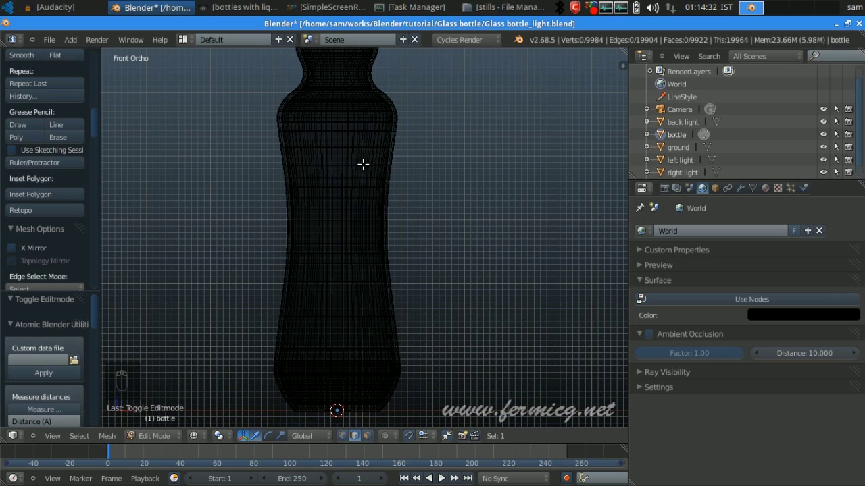
# Display the bottle mesh in Solid shading and view its opening from above.
pyautogui.moveTo(369, 166); pyautogui.dragTo(364, 277, button='middle')
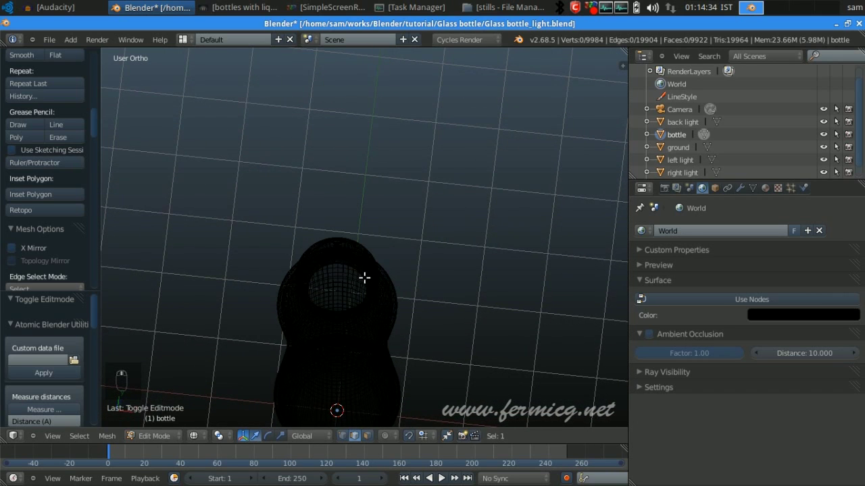
pyautogui.click(195, 436)
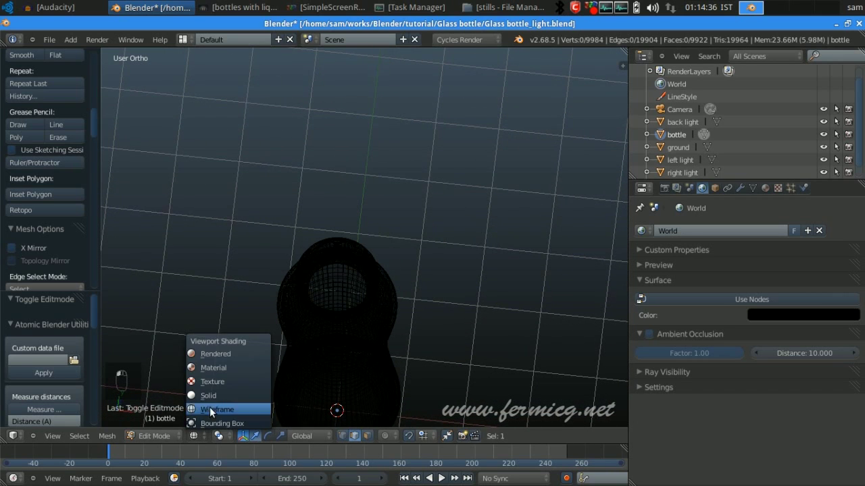
pyautogui.click(214, 397)
pyautogui.scroll(5, 419, 264)
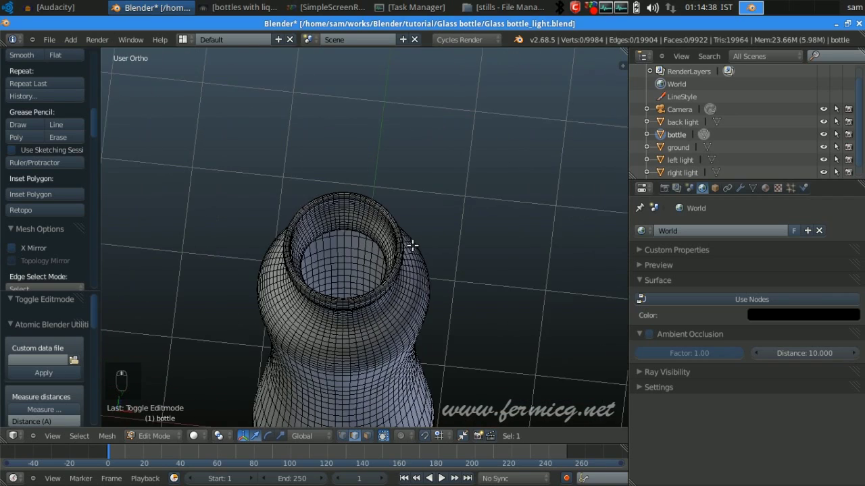
pyautogui.moveTo(467, 215); pyautogui.dragTo(349, 220, button='middle')
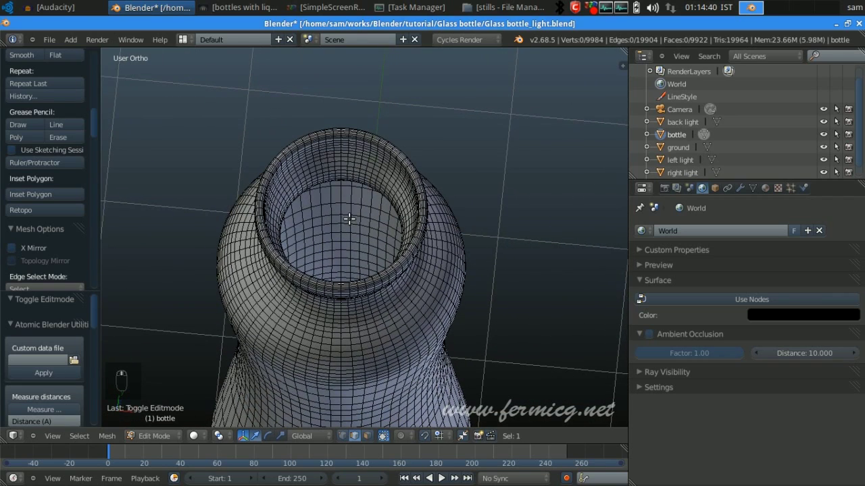
# Select one edge on the bottle's inner wall at liquid level plus one edge on the rim of its inner bottom.
pyautogui.rightClick(347, 213)
pyautogui.moveTo(531, 183); pyautogui.dragTo(513, 286, button='middle')
pyautogui.scroll(6, 415, 288)
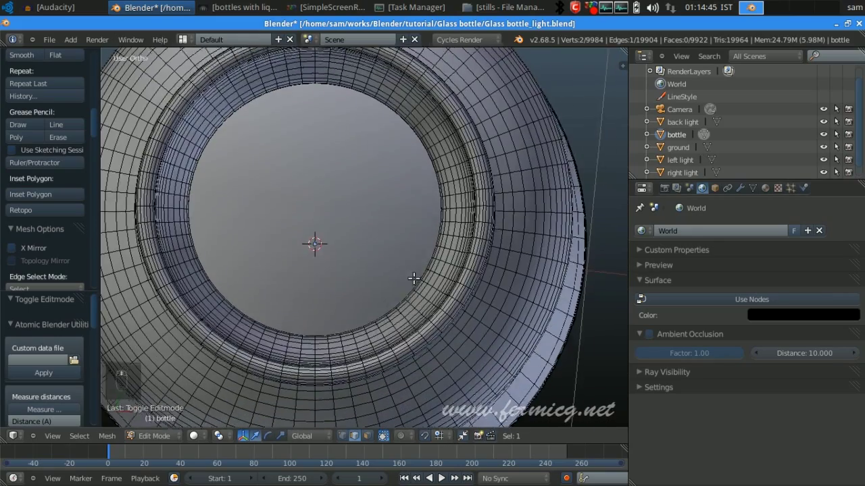
pyautogui.moveTo(414, 278); pyautogui.dragTo(419, 261, button='middle')
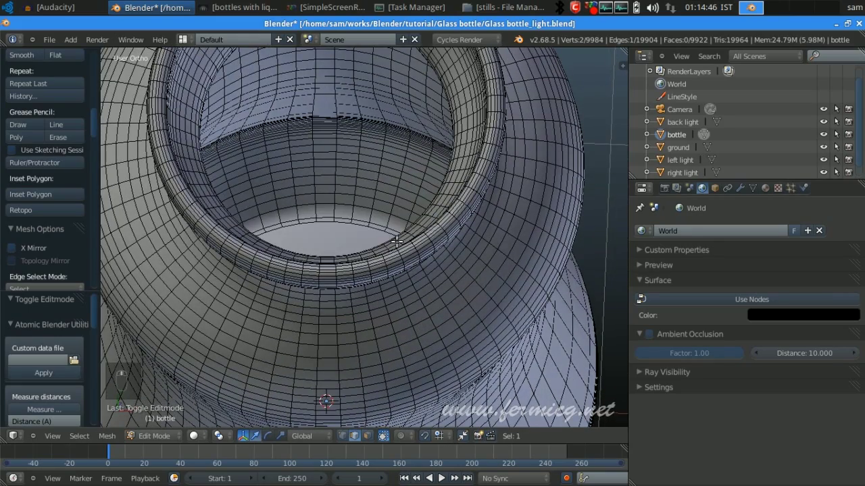
pyautogui.keyDown('shift'); pyautogui.rightClick(331, 222); pyautogui.keyUp('shift')
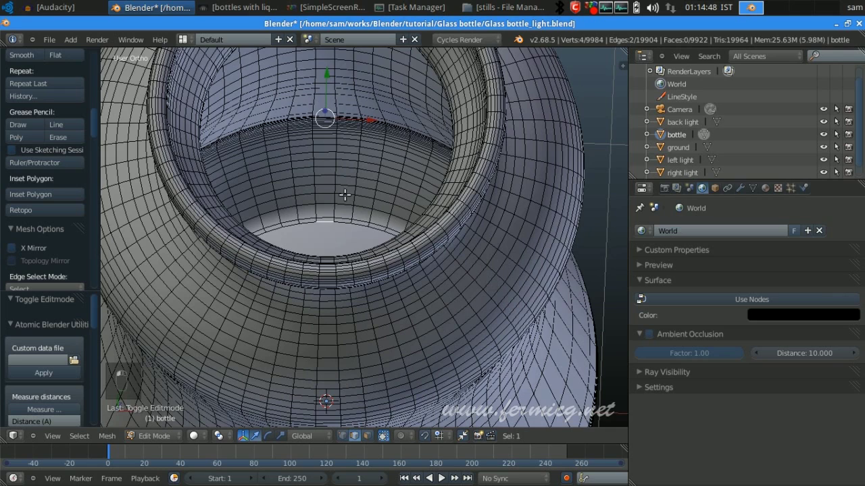
pyautogui.scroll(-2, 354, 215)
pyautogui.scroll(-2, 353, 215)
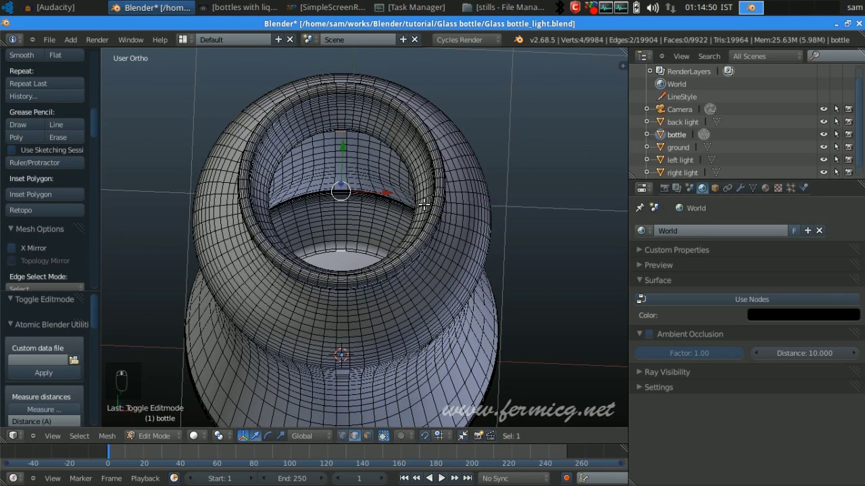
# Extend the two selected inner edges to their complete edge loops.
pyautogui.hotkey('ctrl', 'e')
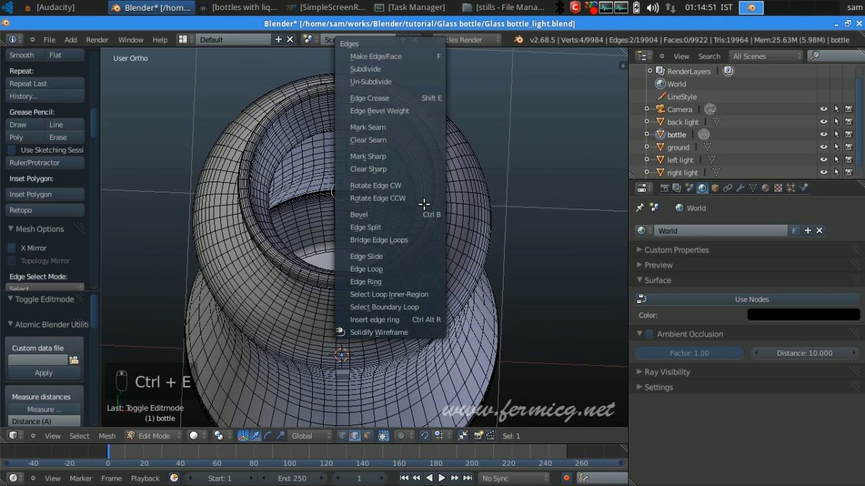
pyautogui.click(406, 269)
pyautogui.scroll(-2, 405, 274)
pyautogui.moveTo(405, 277)
pyautogui.mouseDown(button='middle')
pyautogui.moveTo(419, 272)
pyautogui.moveTo(407, 290)
pyautogui.moveTo(397, 283)
pyautogui.moveTo(403, 301)
pyautogui.moveTo(412, 277)
pyautogui.mouseUp(button='middle')
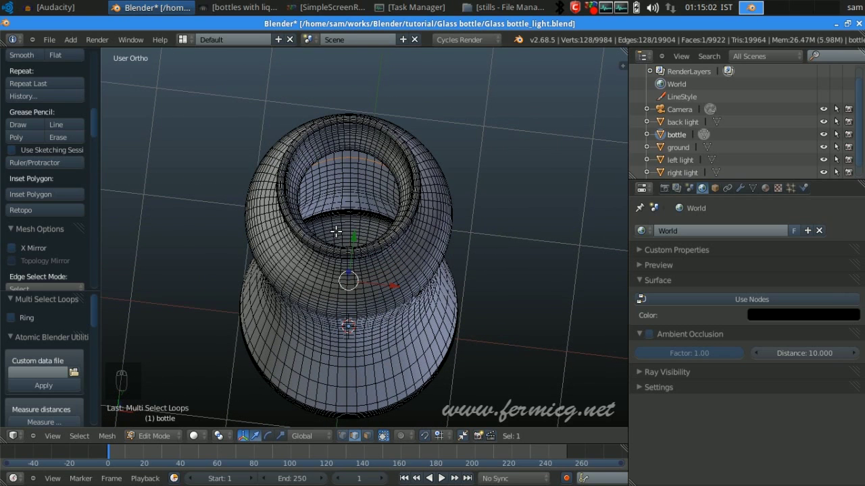
# Select the bottle's inner surface with Select Loop Inner-Region, based on the two edge loops.
pyautogui.hotkey('ctrl', 'e')
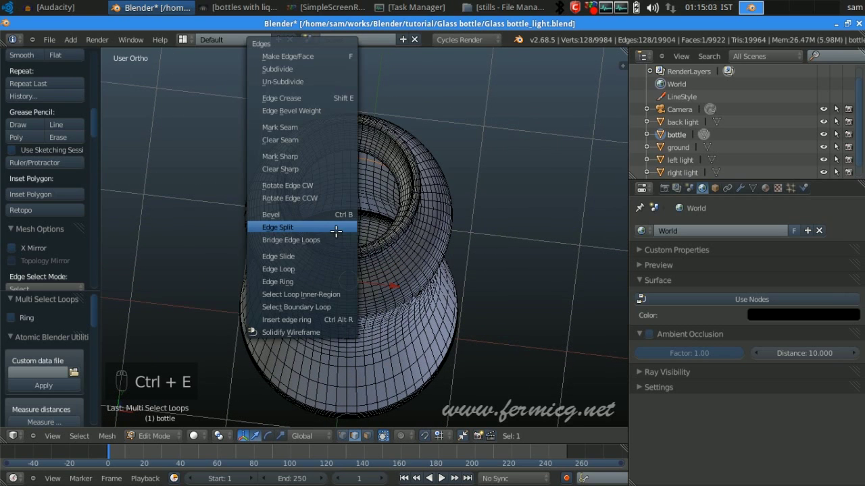
pyautogui.click(300, 295)
pyautogui.moveTo(417, 286); pyautogui.dragTo(425, 253, button='middle')
pyautogui.moveTo(394, 179); pyautogui.dragTo(423, 279, button='middle')
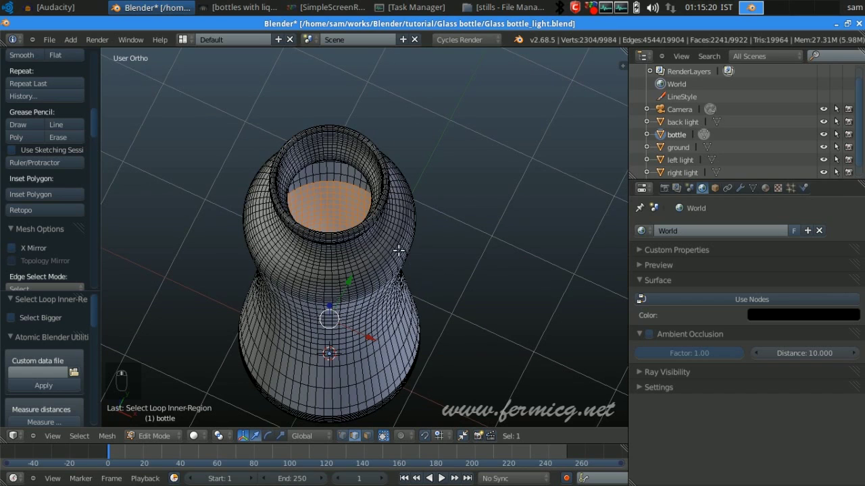
# Duplicate the selected inner faces practically in place, keeping the copy selected.
pyautogui.hotkey('shift', 'd')
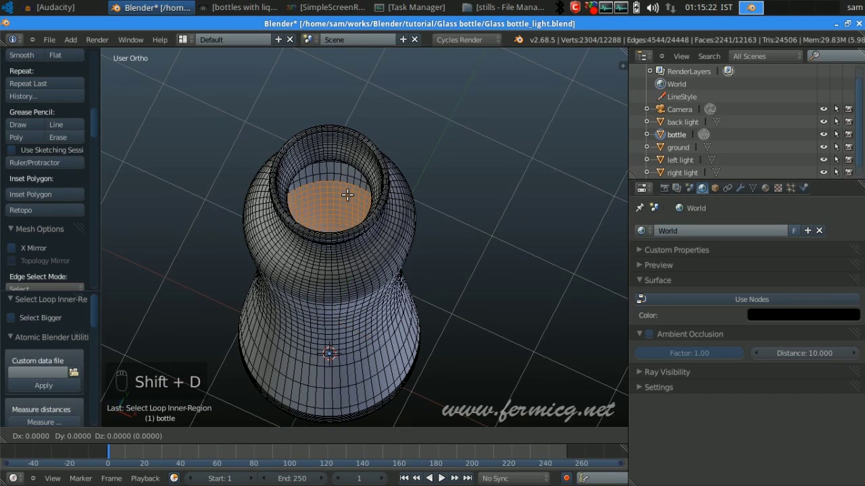
pyautogui.click(346, 195)
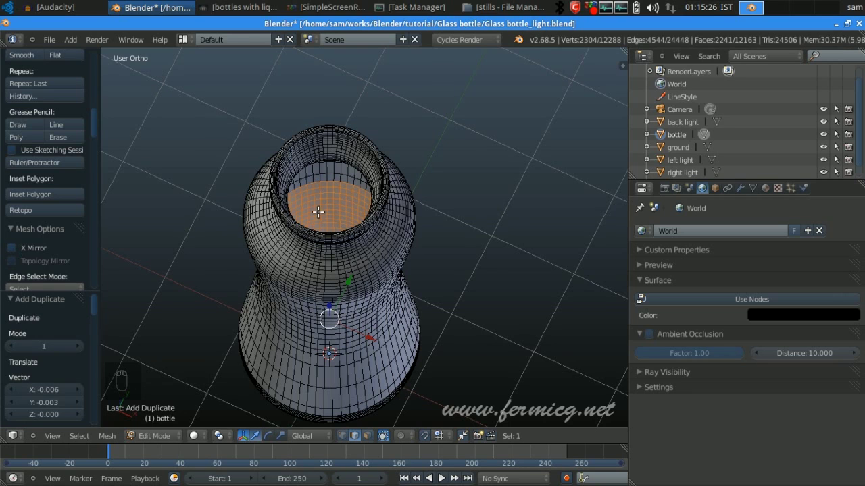
pyautogui.moveTo(451, 277); pyautogui.dragTo(438, 264, button='middle')
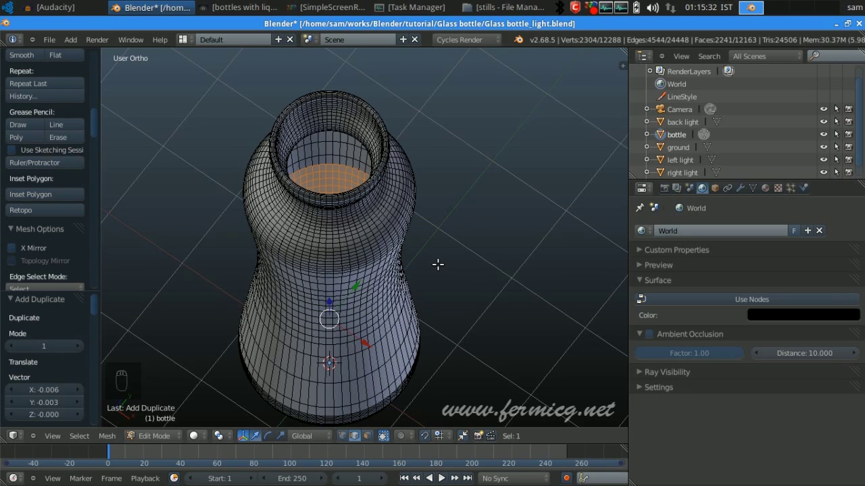
# Separate the bottle mesh by loose parts so the duplicated inner surface is its own object.
pyautogui.press('p')
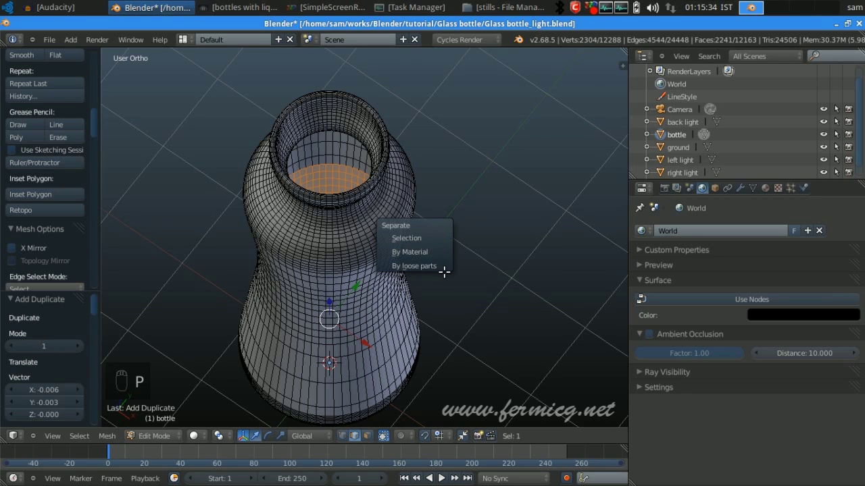
pyautogui.click(428, 265)
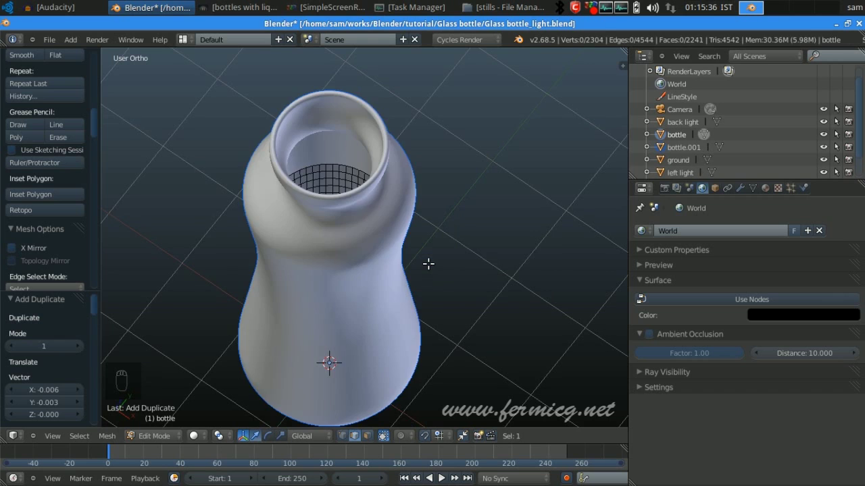
pyautogui.scroll(-2, 428, 263)
pyautogui.moveTo(428, 263); pyautogui.dragTo(405, 277, button='middle')
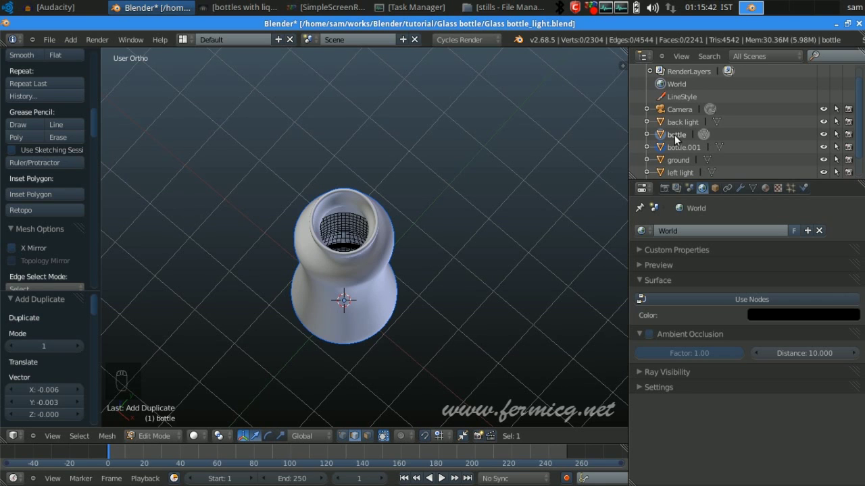
pyautogui.moveTo(511, 252); pyautogui.dragTo(541, 182, button='middle')
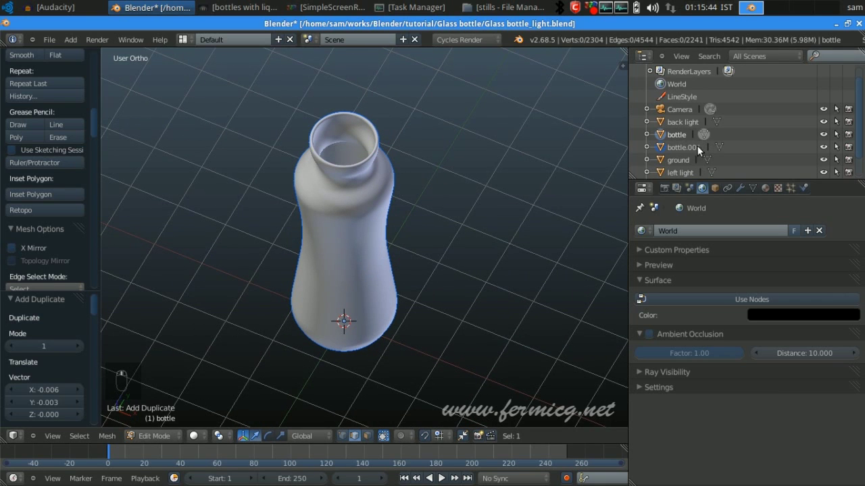
# Return to Object Mode, select the separated inner surface object and display the scene in Wireframe shading.
pyautogui.click(687, 146)
pyautogui.moveTo(467, 247); pyautogui.dragTo(467, 230, button='middle')
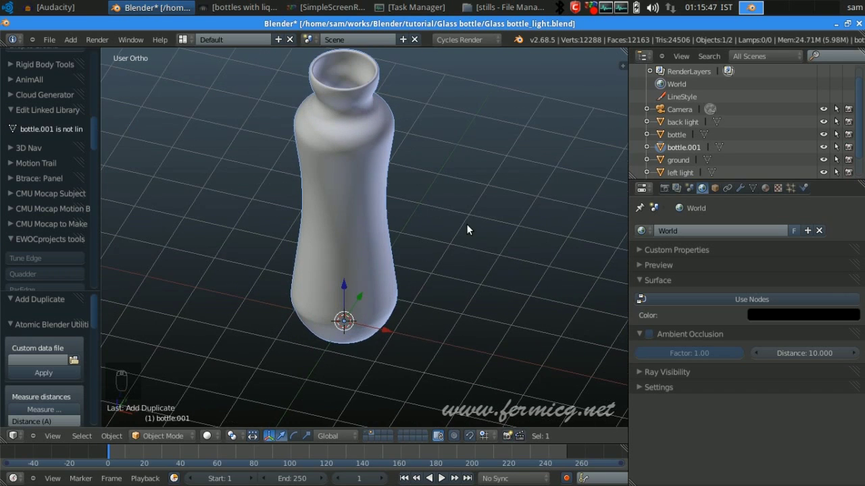
pyautogui.click(680, 133)
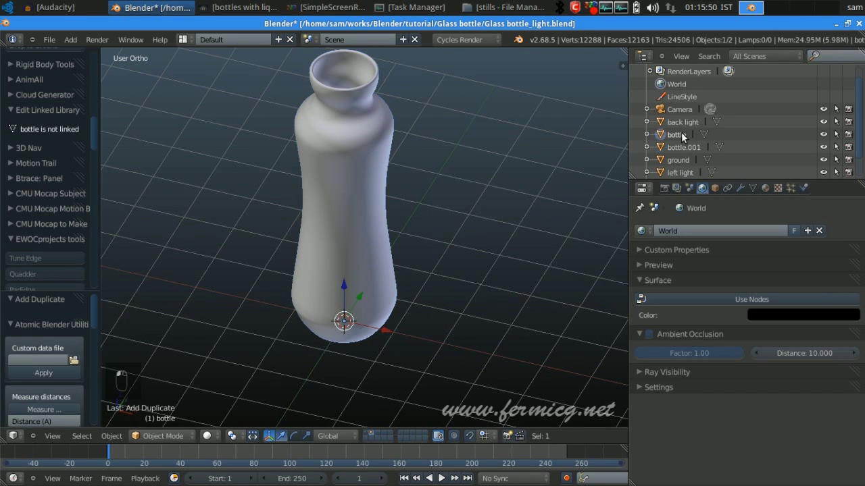
pyautogui.moveTo(416, 194); pyautogui.dragTo(445, 242, button='middle')
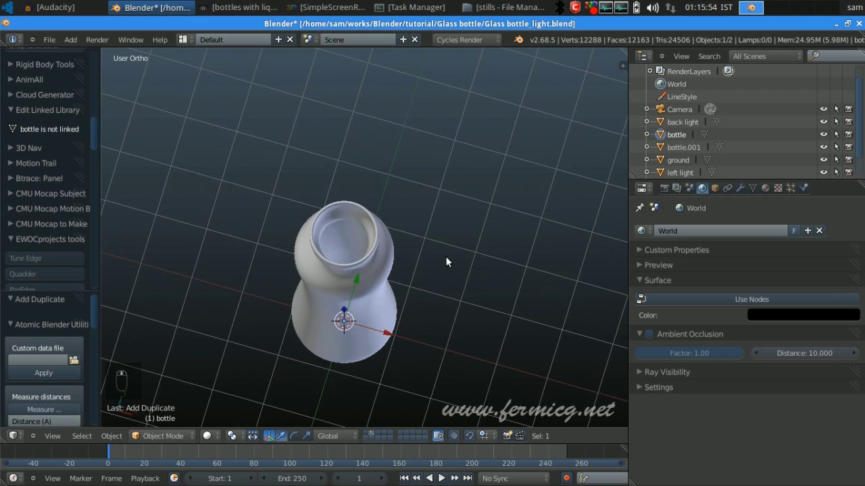
pyautogui.click(216, 436)
pyautogui.click(230, 409)
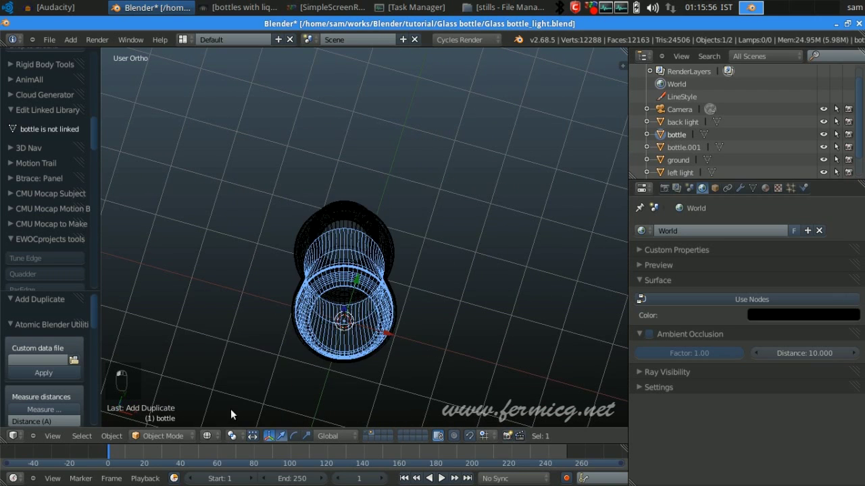
pyautogui.moveTo(231, 409)
pyautogui.mouseDown(button='middle')
pyautogui.moveTo(419, 269)
pyautogui.moveTo(433, 245)
pyautogui.mouseUp(button='middle')
pyautogui.moveTo(439, 198); pyautogui.dragTo(437, 226, button='middle')
# Rename the inner surface object as water and the outer glass object as bottle.
pyautogui.doubleClick(677, 134)
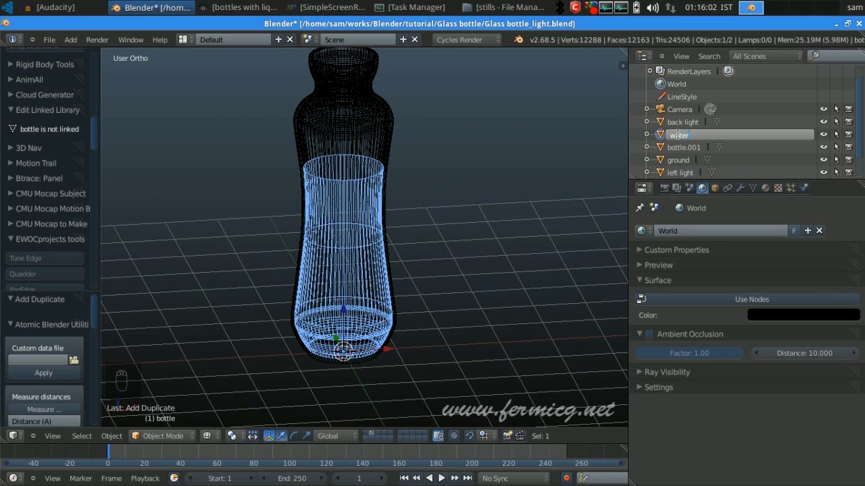
pyautogui.press('Return')
pyautogui.doubleClick(679, 135)
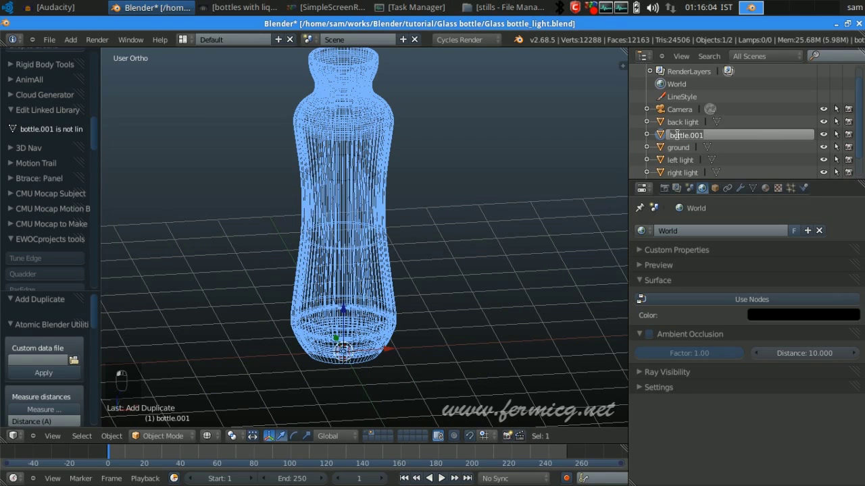
pyautogui.write('b')
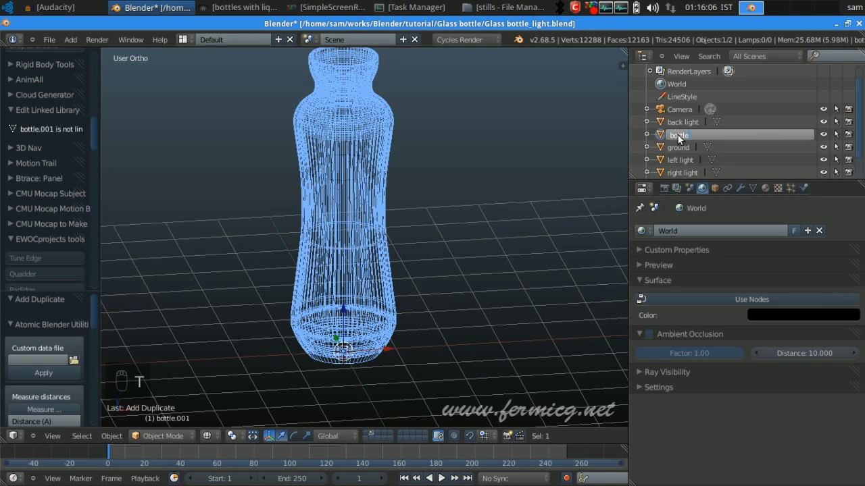
pyautogui.press('Return')
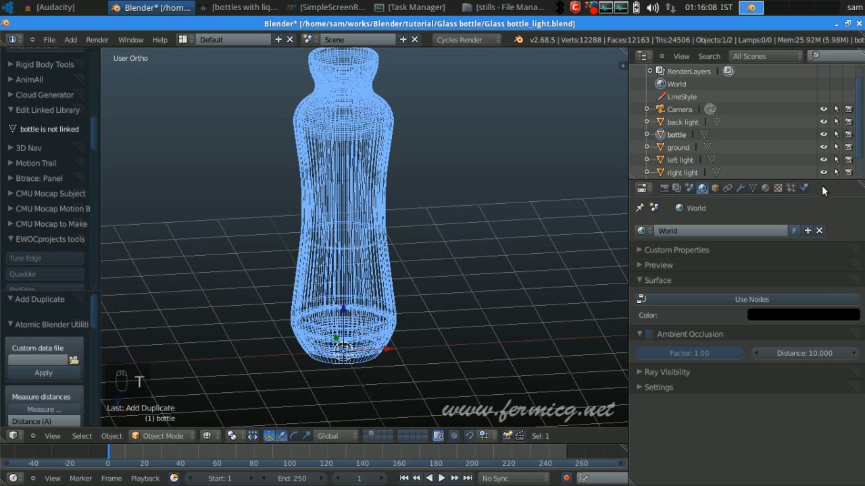
# Parent the water object to the bottle with the Object parenting type.
pyautogui.scroll(-2, 706, 162)
pyautogui.click(672, 172)
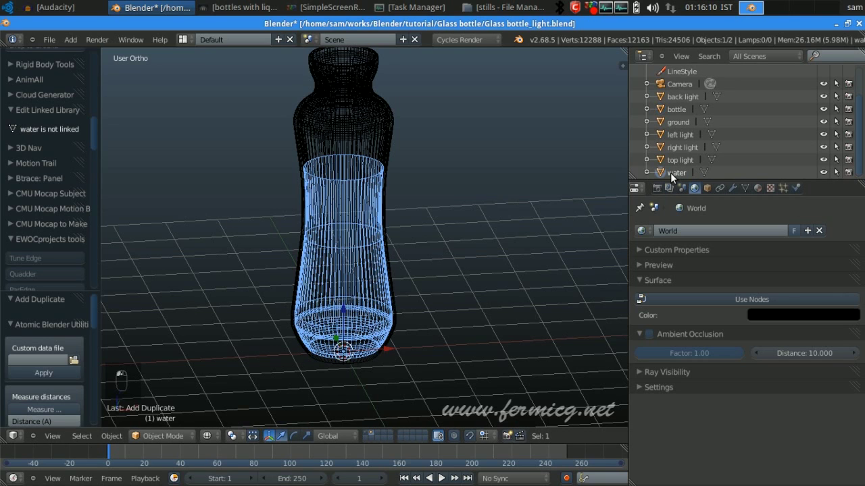
pyautogui.keyDown('shift'); pyautogui.rightClick(343, 101); pyautogui.keyUp('shift')
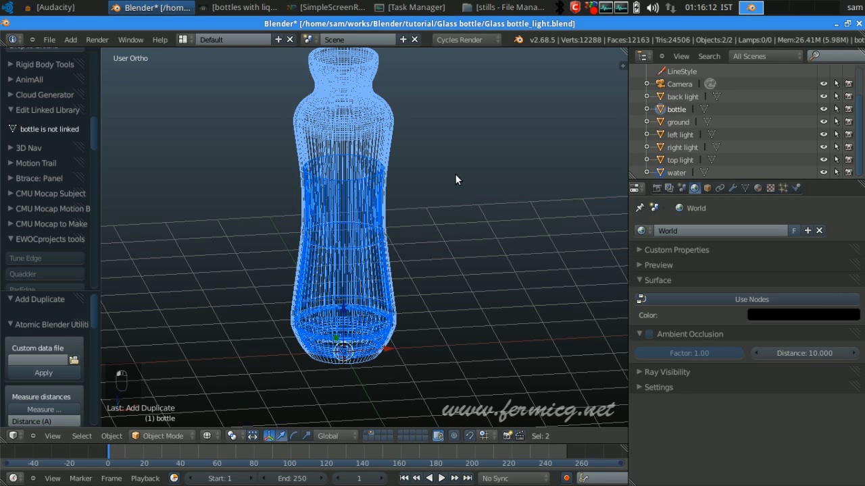
pyautogui.moveTo(449, 138); pyautogui.dragTo(447, 167, button='middle')
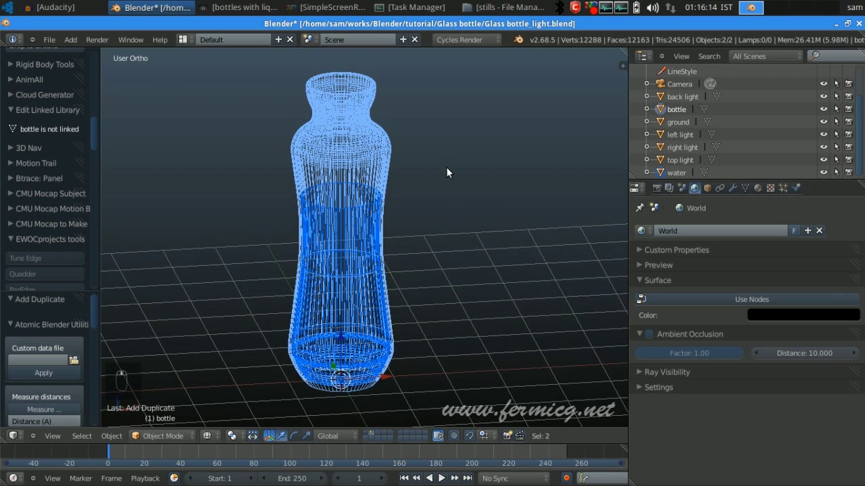
pyautogui.hotkey('ctrl', 'p')
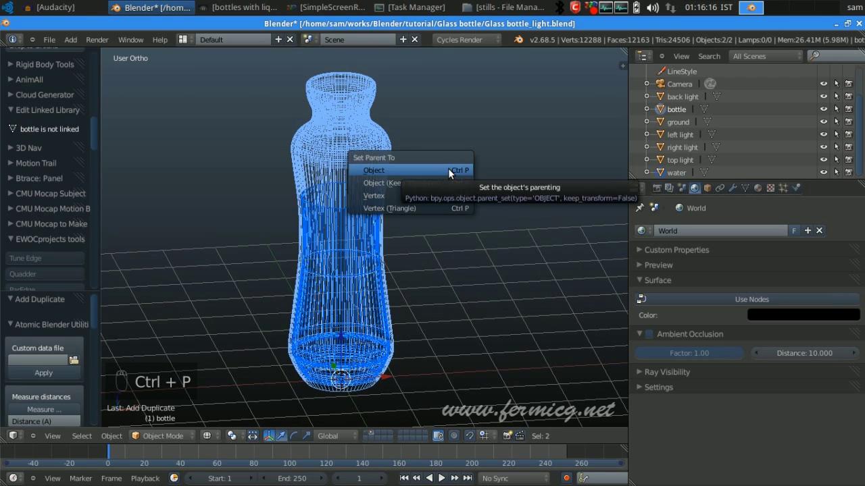
pyautogui.click(411, 170)
pyautogui.moveTo(411, 164); pyautogui.dragTo(486, 154, button='middle')
pyautogui.scroll(1, 690, 122)
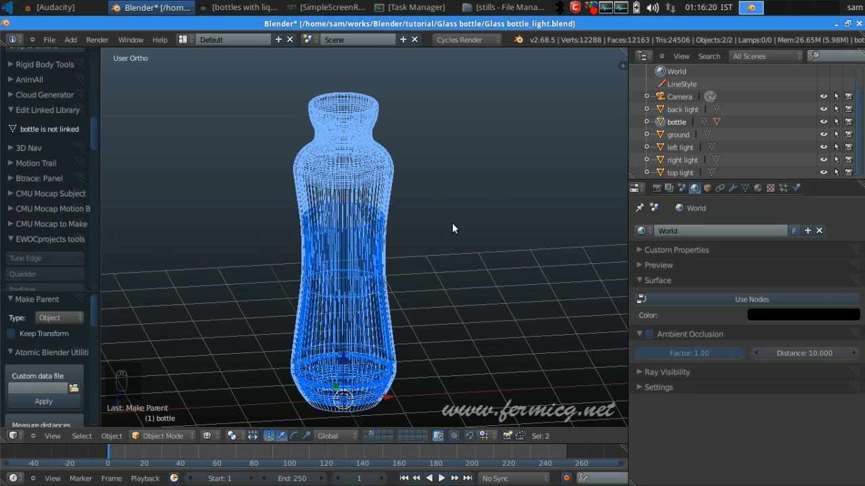
pyautogui.moveTo(452, 228); pyautogui.dragTo(387, 225, button='middle')
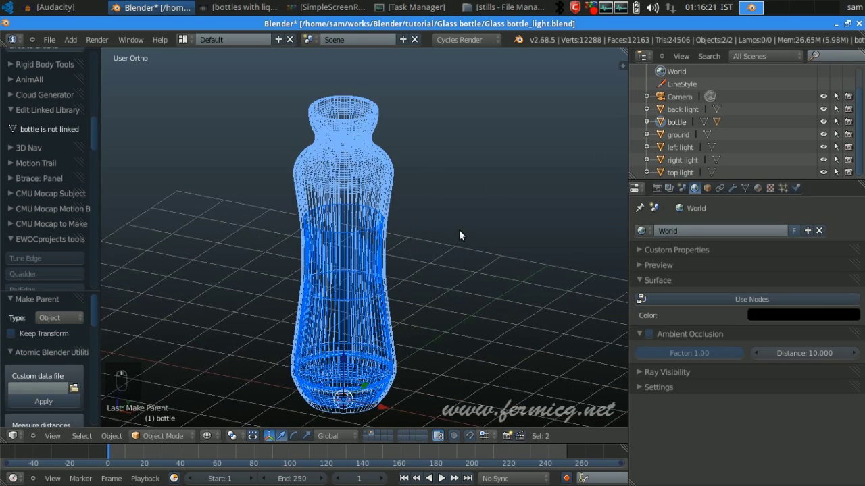
pyautogui.scroll(1, 459, 230)
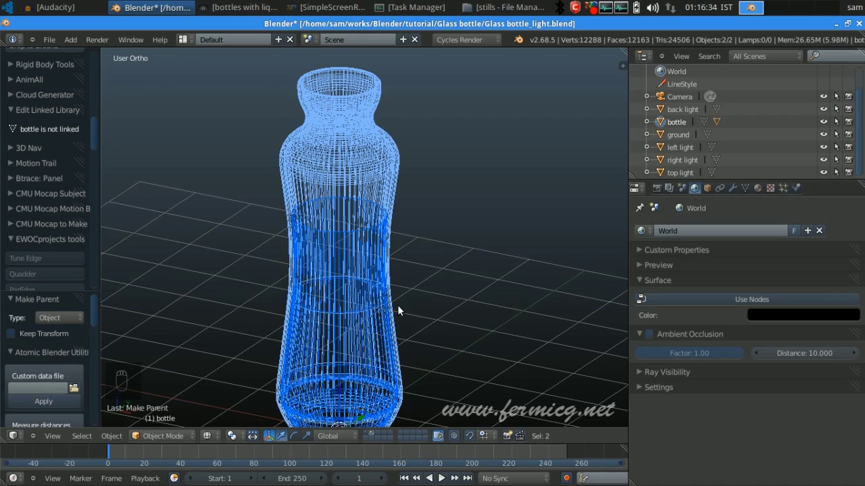
pyautogui.moveTo(425, 237); pyautogui.dragTo(405, 307, button='middle')
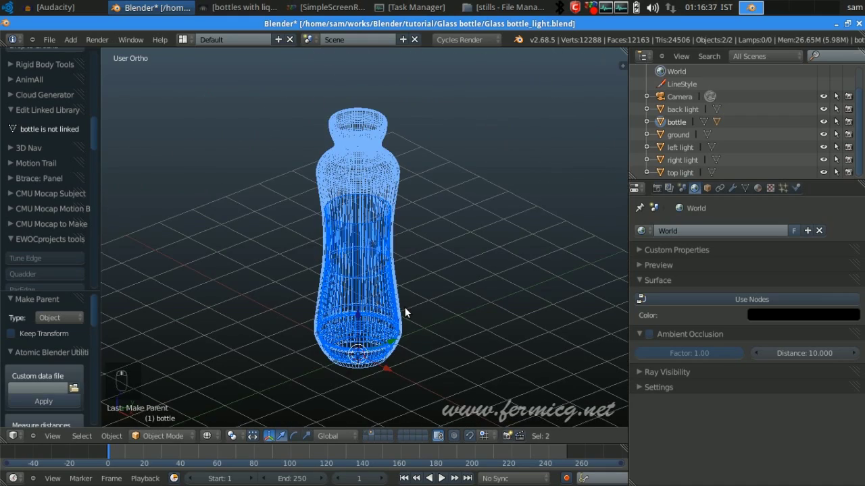
# Select the water object under bottle in the outliner, move it to the second layer and show only that layer.
pyautogui.click(646, 122)
pyautogui.click(687, 147)
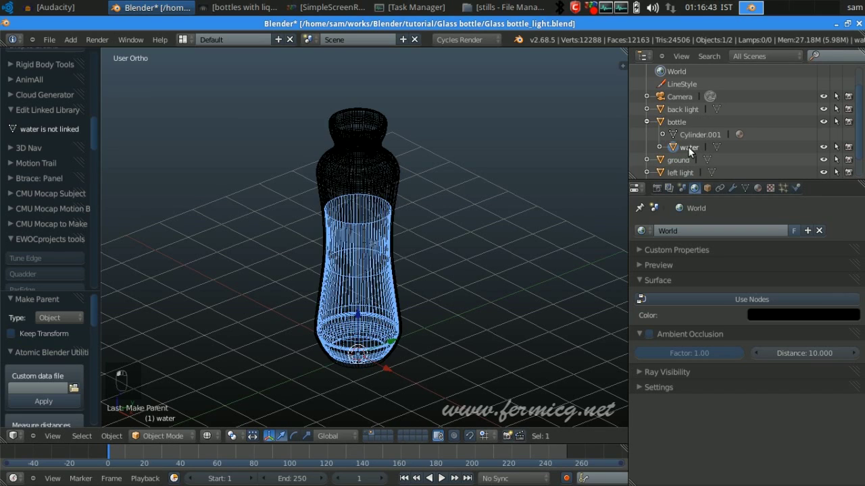
pyautogui.press('m')
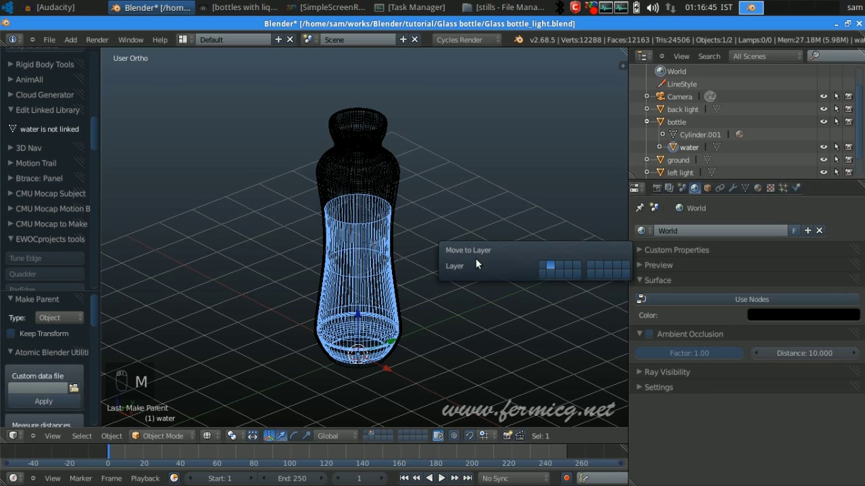
pyautogui.click(551, 266)
pyautogui.scroll(-1, 428, 348)
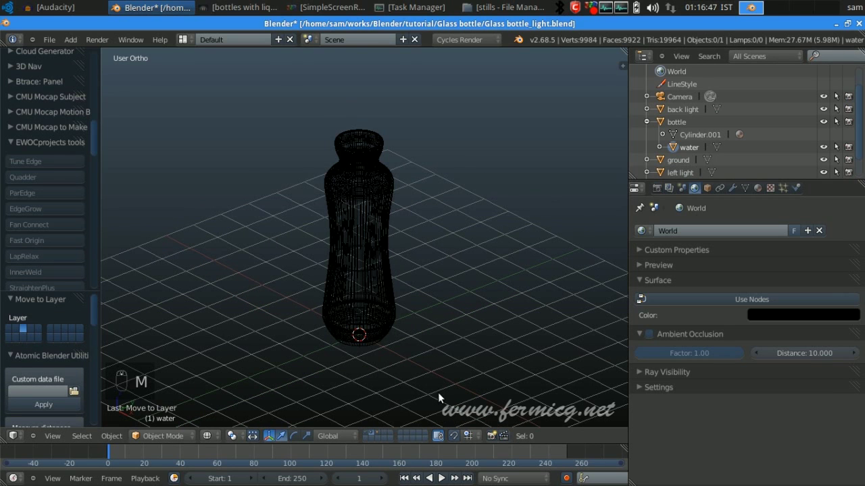
pyautogui.click(376, 433)
pyautogui.moveTo(419, 317); pyautogui.dragTo(426, 219, button='middle')
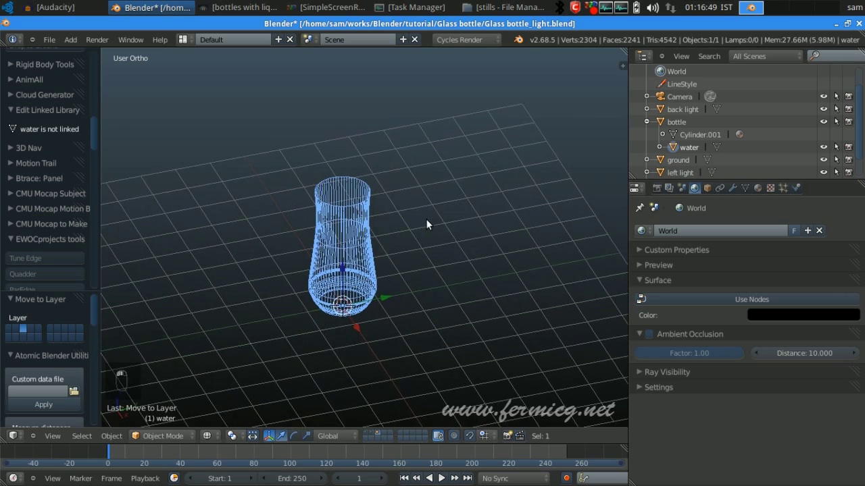
pyautogui.scroll(2, 425, 226)
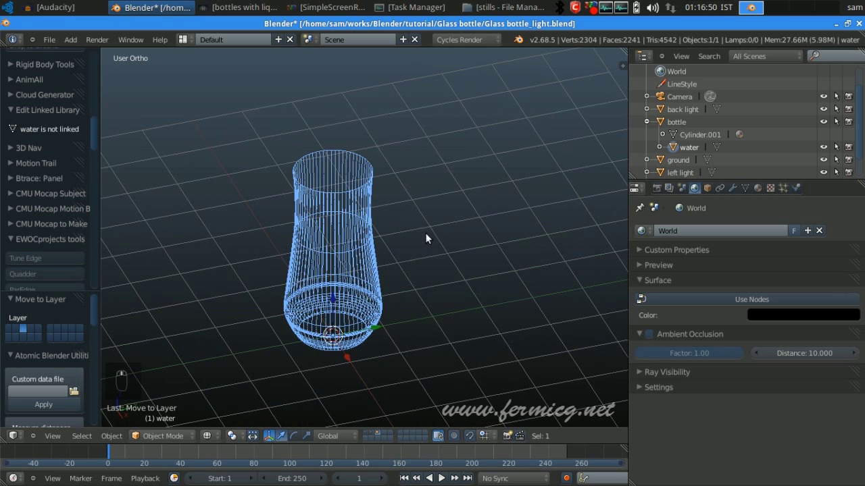
# Display the water object in Solid shading and inspect its top opening and underside.
pyautogui.click(206, 436)
pyautogui.click(223, 399)
pyautogui.scroll(-1, 413, 291)
pyautogui.scroll(3, 440, 251)
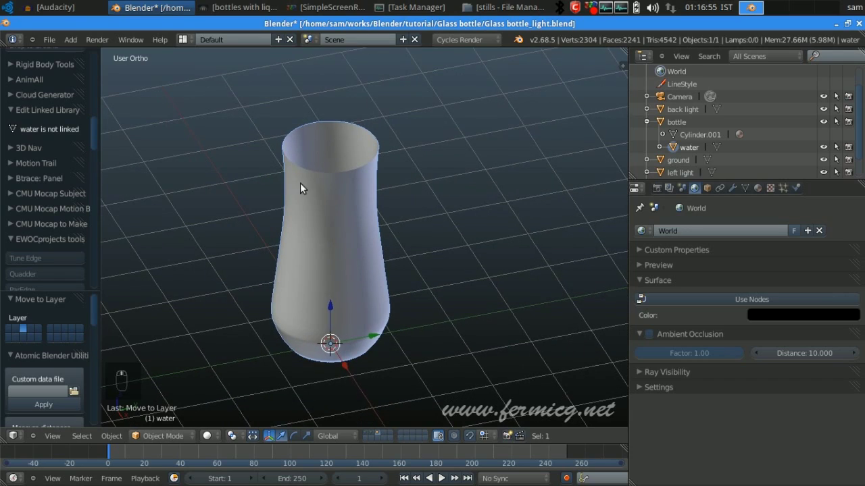
pyautogui.scroll(2, 428, 172)
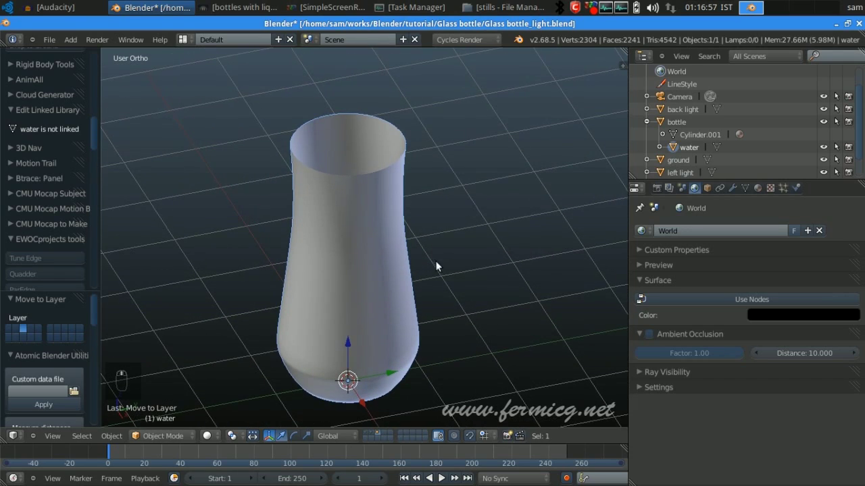
pyautogui.moveTo(437, 266); pyautogui.dragTo(363, 380, button='middle')
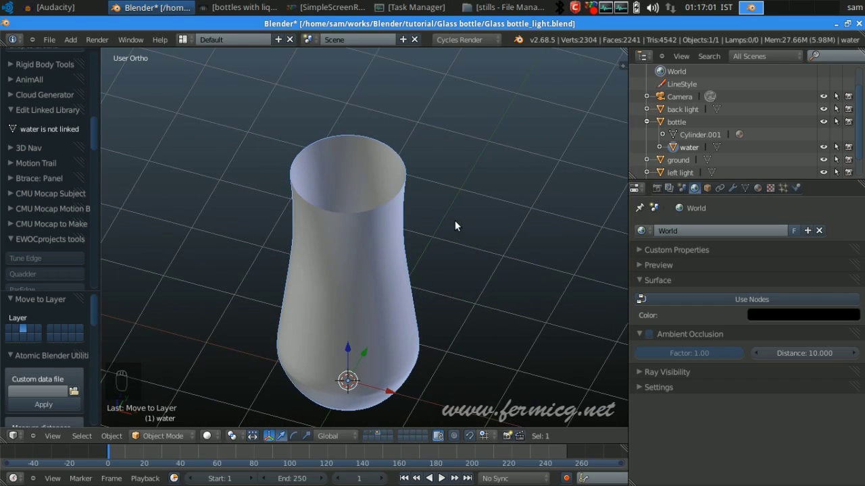
pyautogui.moveTo(423, 307); pyautogui.dragTo(463, 168, button='middle')
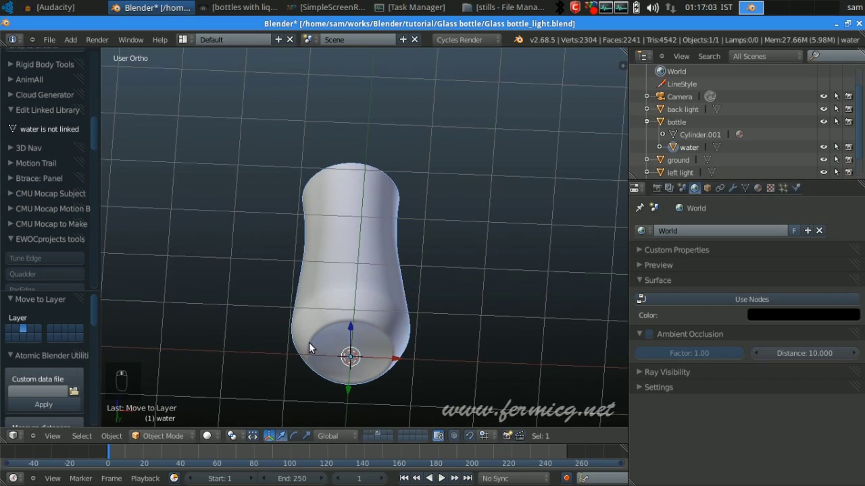
pyautogui.moveTo(404, 314); pyautogui.dragTo(423, 284, button='middle')
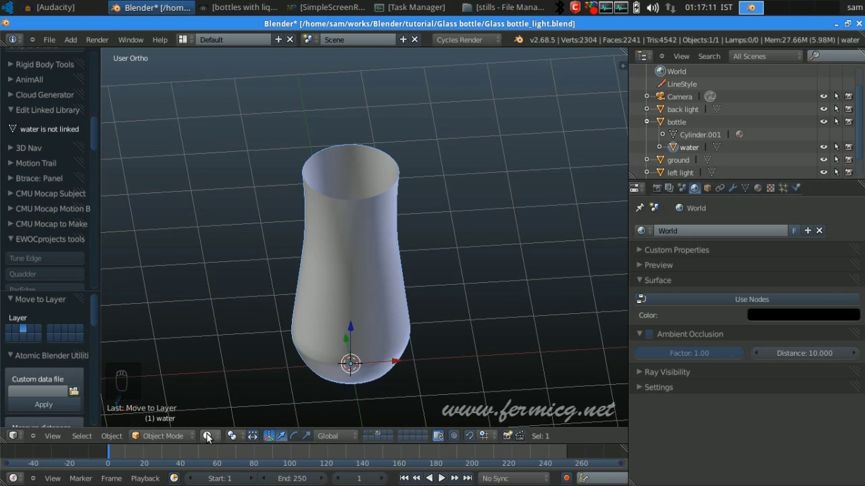
# In Edit Mode, select the edge loop around the water mesh's open top and fill it with a face.
pyautogui.click(185, 435)
pyautogui.click(159, 409)
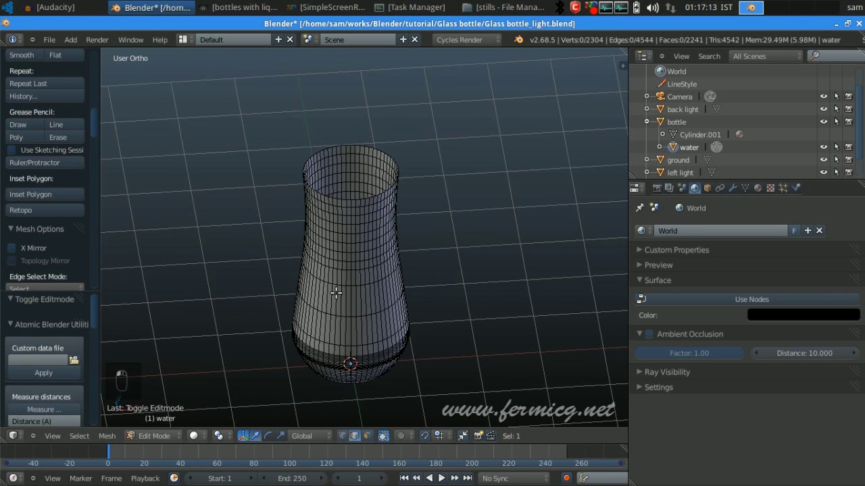
pyautogui.rightClick(357, 143)
pyautogui.scroll(2, 429, 159)
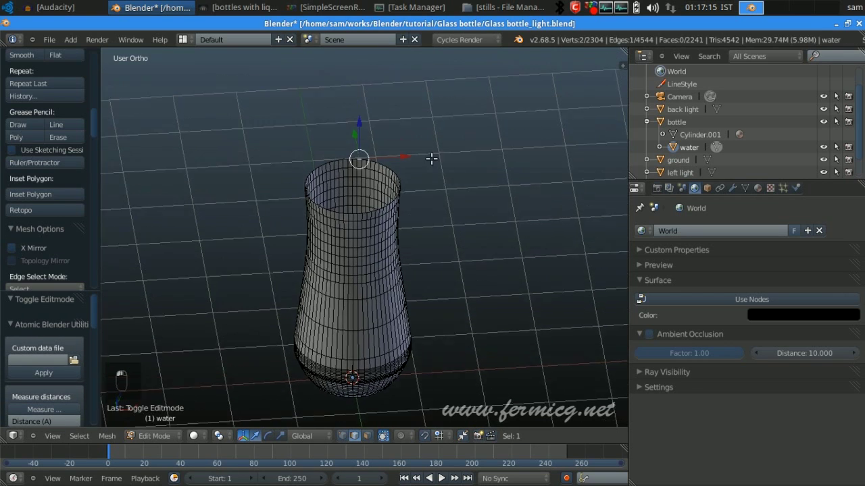
pyautogui.hotkey('ctrl', 'e')
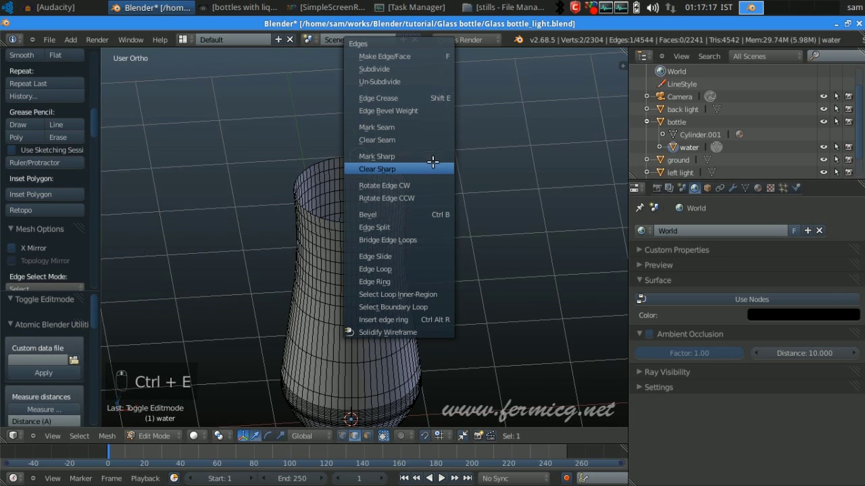
pyautogui.click(395, 270)
pyautogui.press('f')
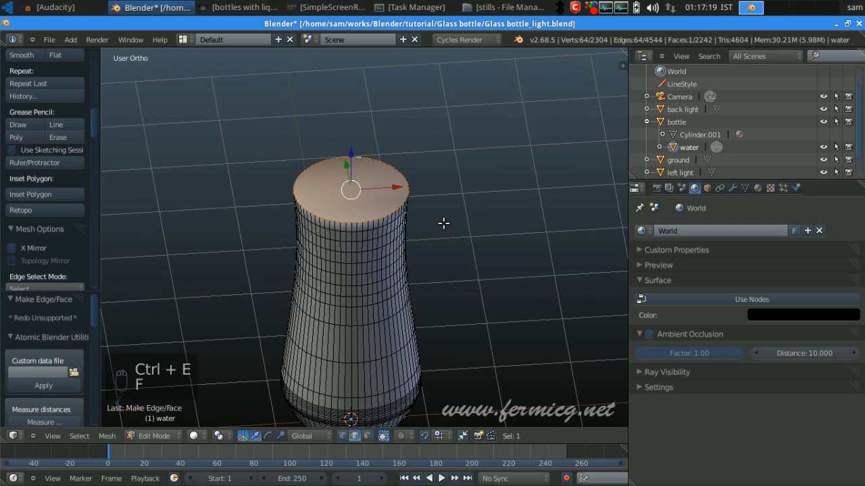
pyautogui.moveTo(442, 228)
pyautogui.mouseDown(button='middle')
pyautogui.moveTo(430, 235)
pyautogui.moveTo(435, 225)
pyautogui.mouseUp(button='middle')
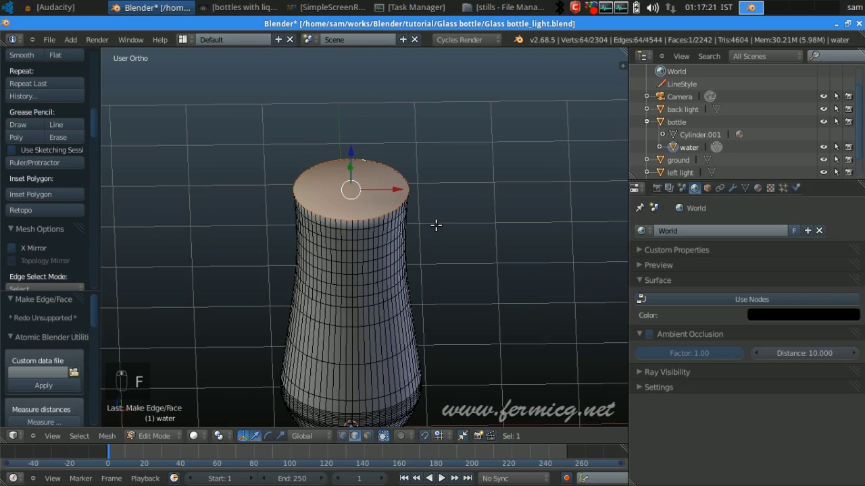
# Bevel the rim of the water's top face with 4 segments and an offset of 0.034.
pyautogui.hotkey('ctrl', 'b')
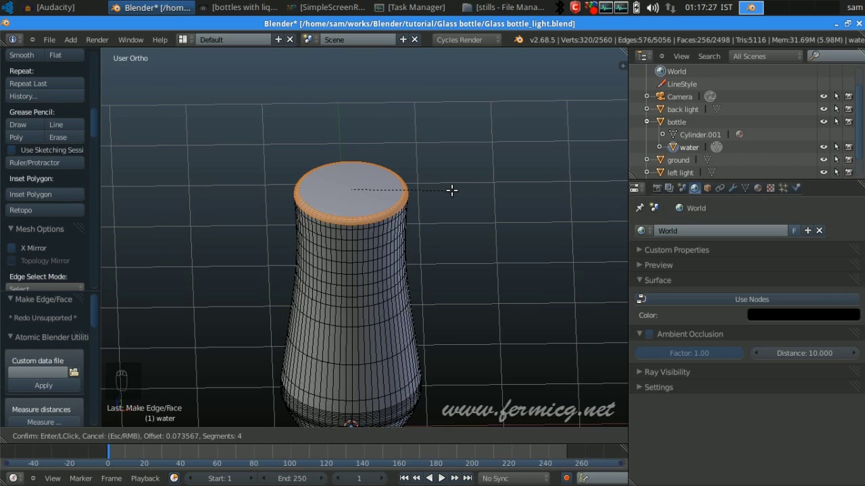
pyautogui.click(452, 190)
pyautogui.scroll(3, 444, 218)
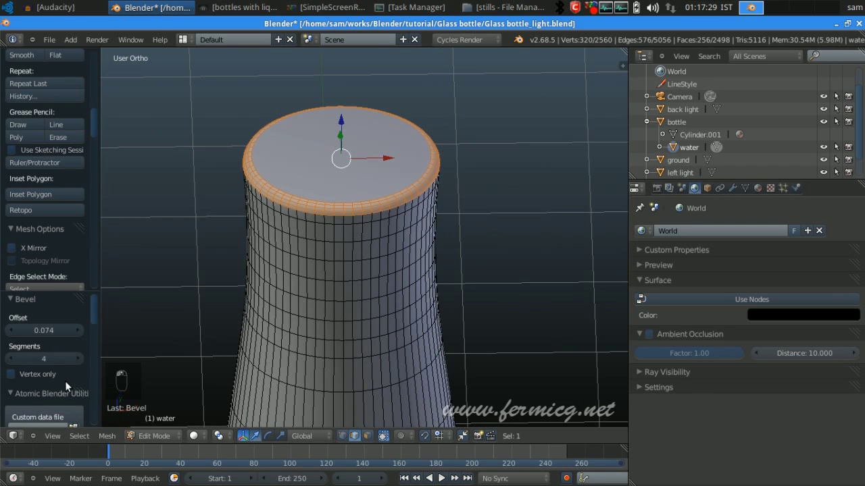
pyautogui.scroll(1, 397, 303)
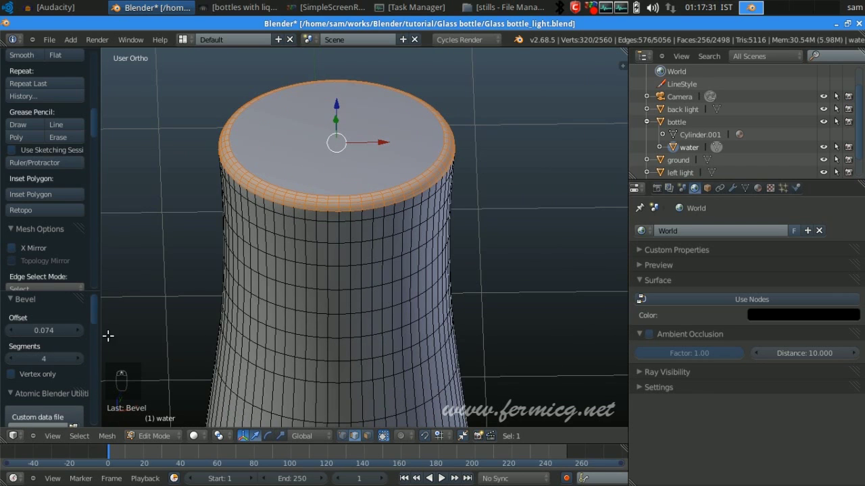
pyautogui.click(11, 332)
pyautogui.click(12, 333)
pyautogui.click(12, 332)
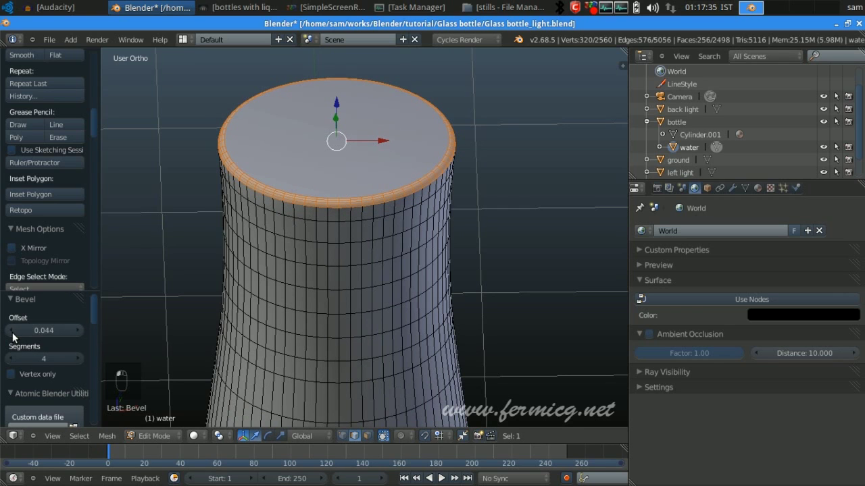
pyautogui.click(12, 332)
# Examine the water's bevelled rim from the side and above, deselect all geometry and check the whole mesh.
pyautogui.moveTo(469, 295); pyautogui.dragTo(495, 234, button='middle')
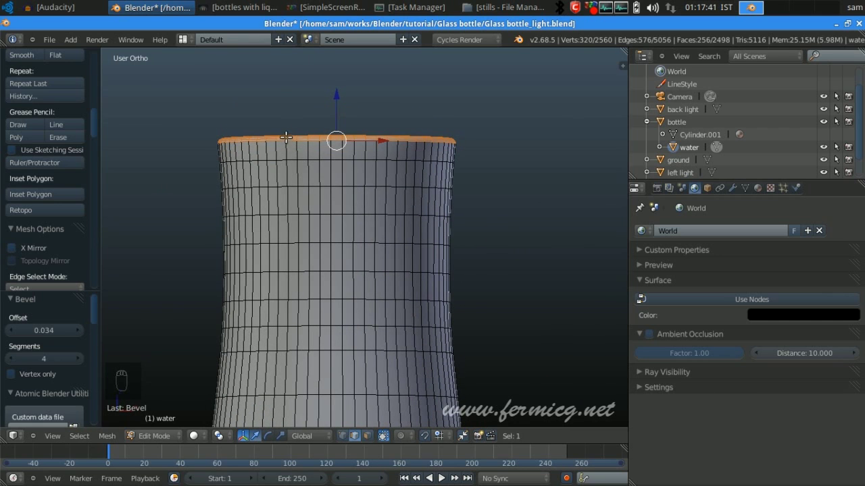
pyautogui.moveTo(463, 158); pyautogui.dragTo(426, 228, button='middle')
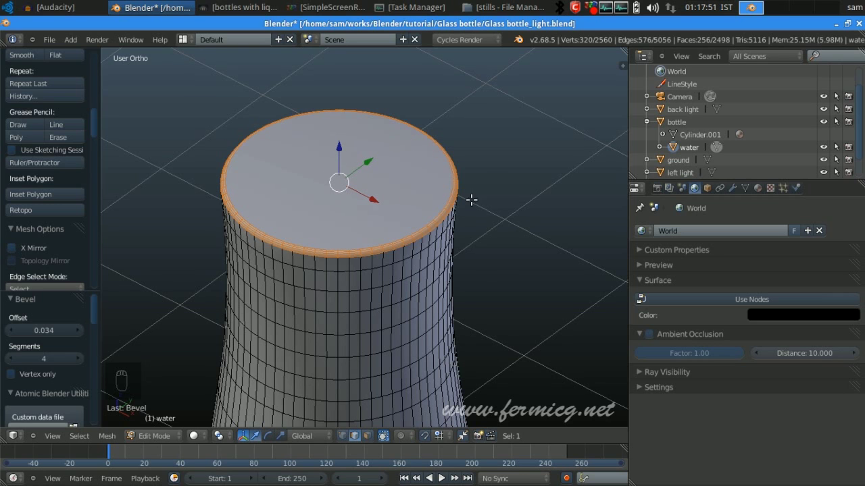
pyautogui.keyDown('shift'); pyautogui.moveTo(508, 179); pyautogui.dragTo(404, 234, button='middle'); pyautogui.keyUp('shift')
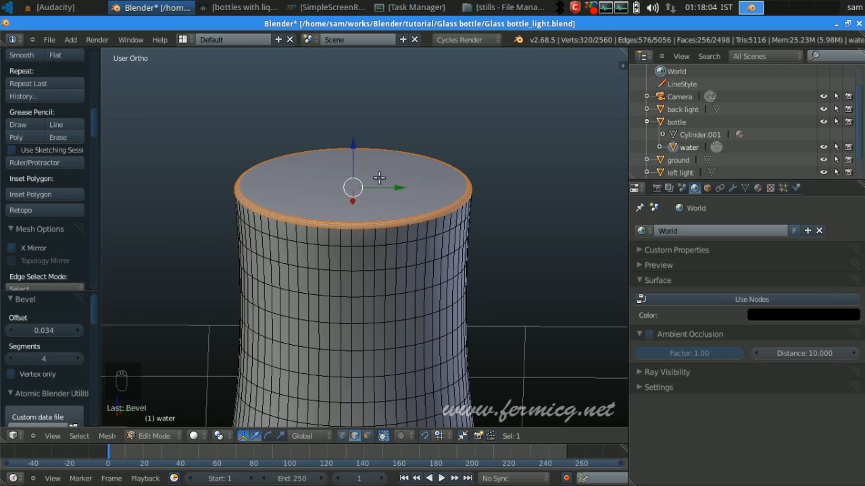
pyautogui.moveTo(382, 262); pyautogui.dragTo(402, 270, button='middle')
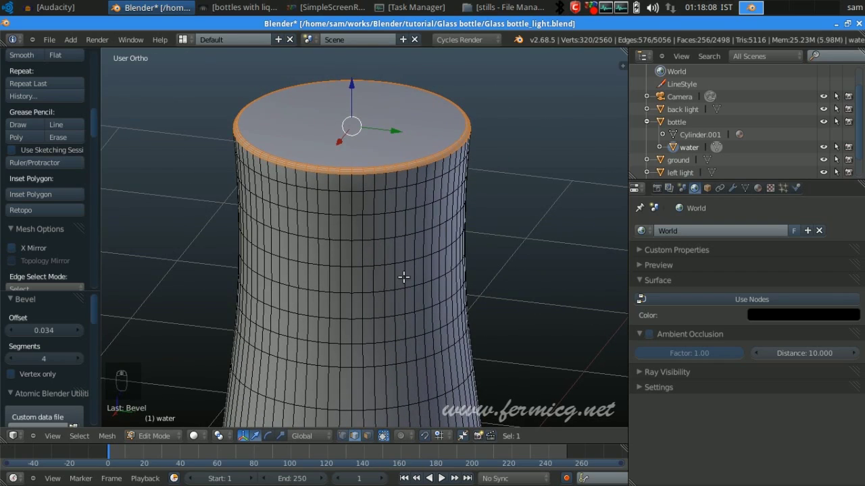
pyautogui.press('a')
pyautogui.scroll(-2, 403, 272)
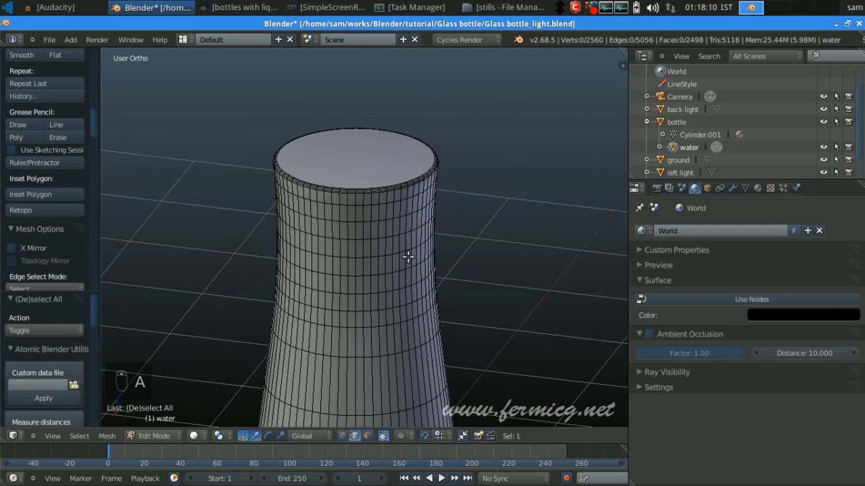
pyautogui.scroll(-3, 408, 256)
pyautogui.moveTo(453, 251); pyautogui.dragTo(416, 220, button='middle')
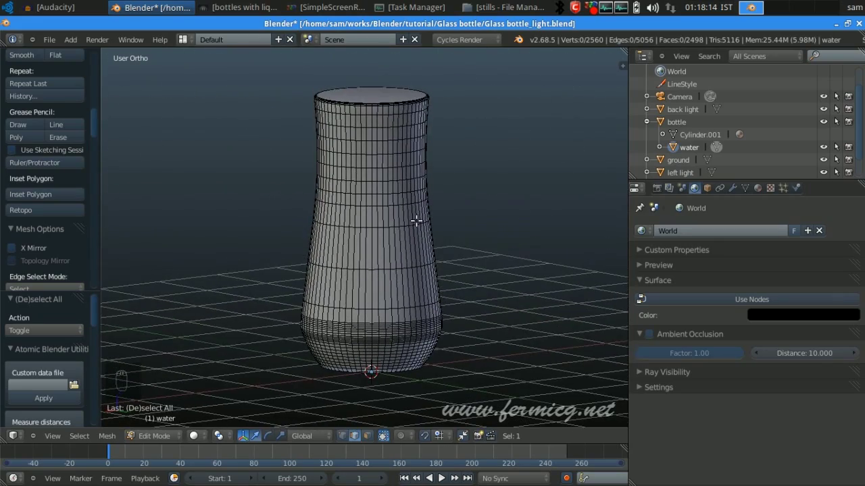
# Return to Object Mode and remove the glass material slot from the water object.
pyautogui.click(758, 189)
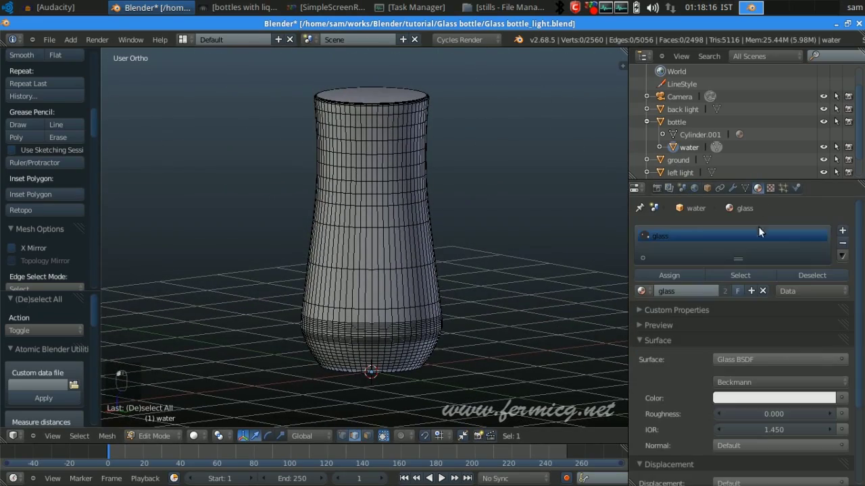
pyautogui.click(843, 243)
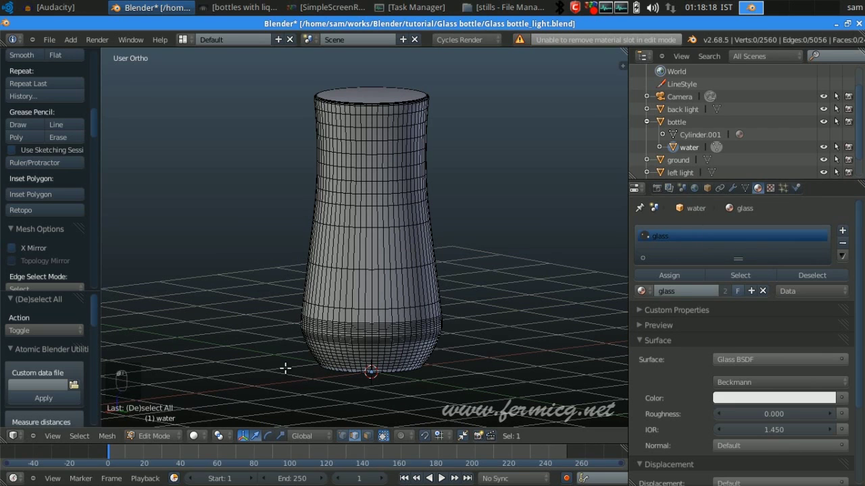
pyautogui.click(154, 436)
pyautogui.click(154, 429)
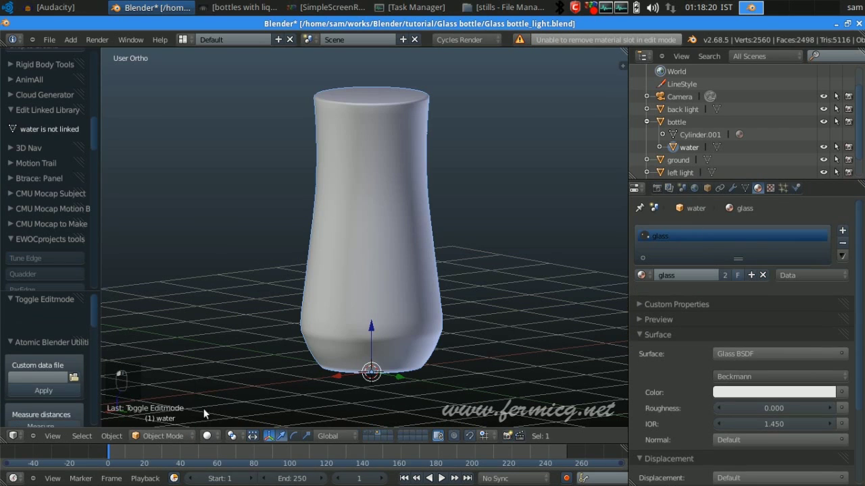
pyautogui.click(843, 243)
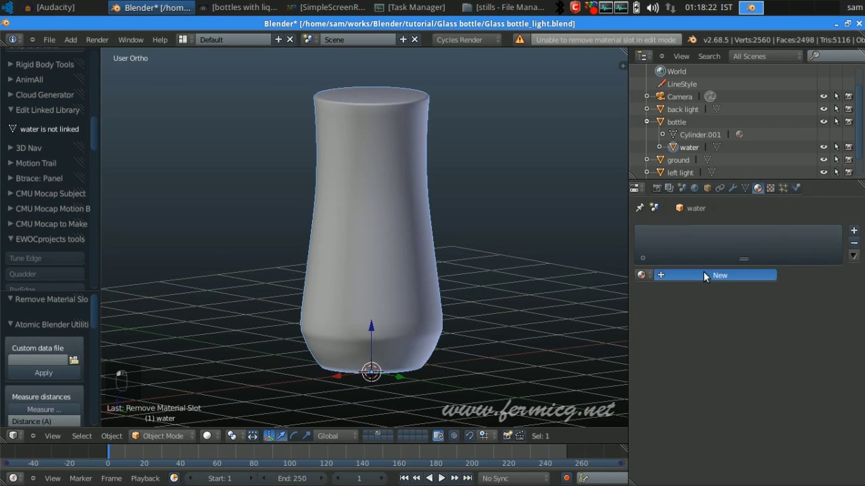
# Create a new material on the water object and name it water.
pyautogui.click(703, 275)
pyautogui.click(702, 275)
pyautogui.write('wa')
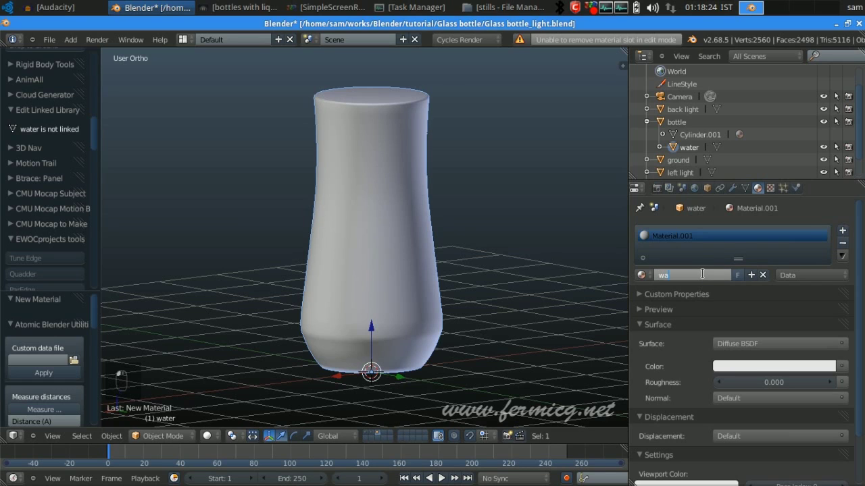
pyautogui.write('ter')
pyautogui.press('Return')
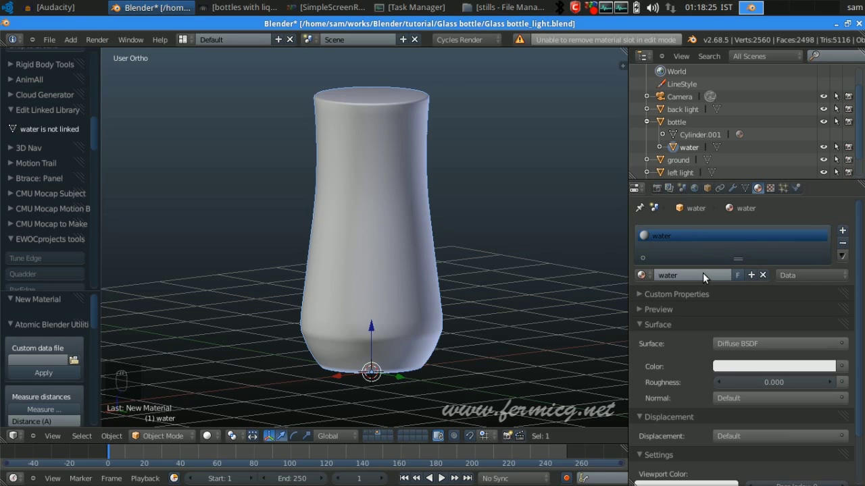
# Set the water material's surface shader to Glass BSDF with an IOR of 1.33.
pyautogui.click(748, 343)
pyautogui.click(678, 249)
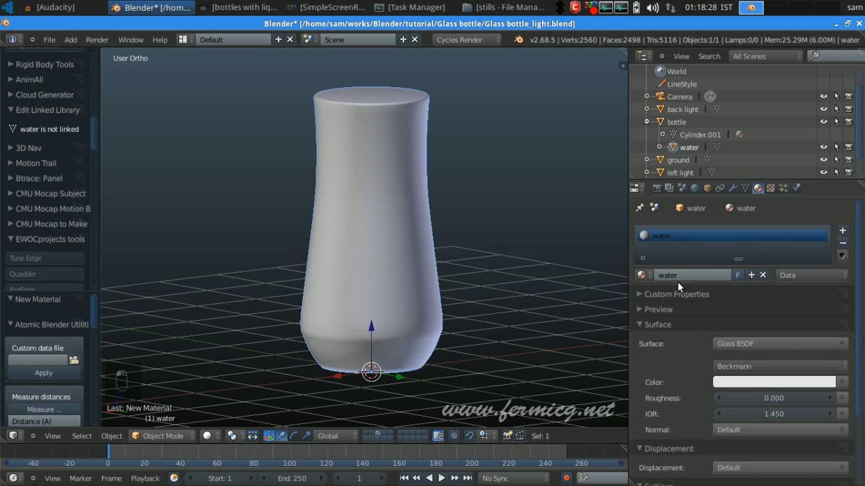
pyautogui.scroll(-1, 703, 385)
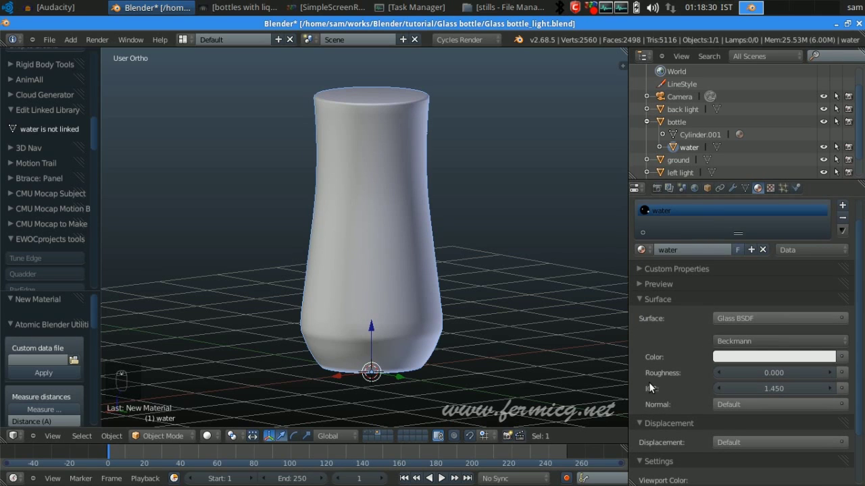
pyautogui.click(766, 391)
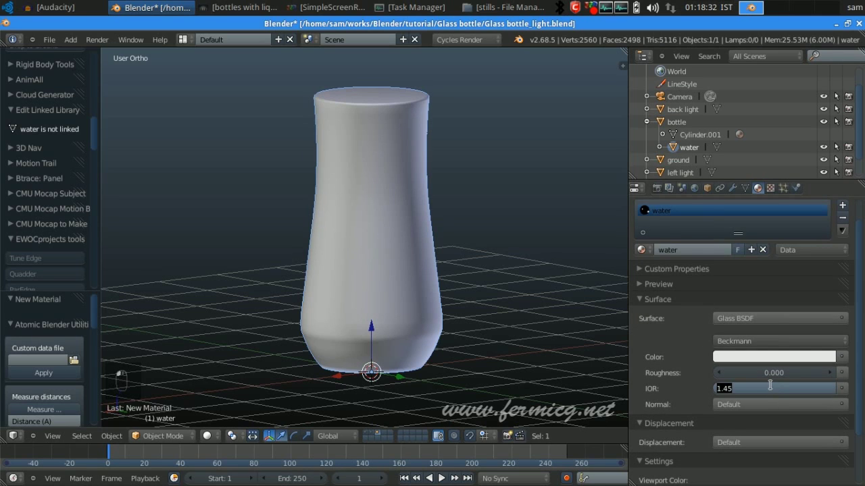
pyautogui.write('1.33')
pyautogui.press('Return')
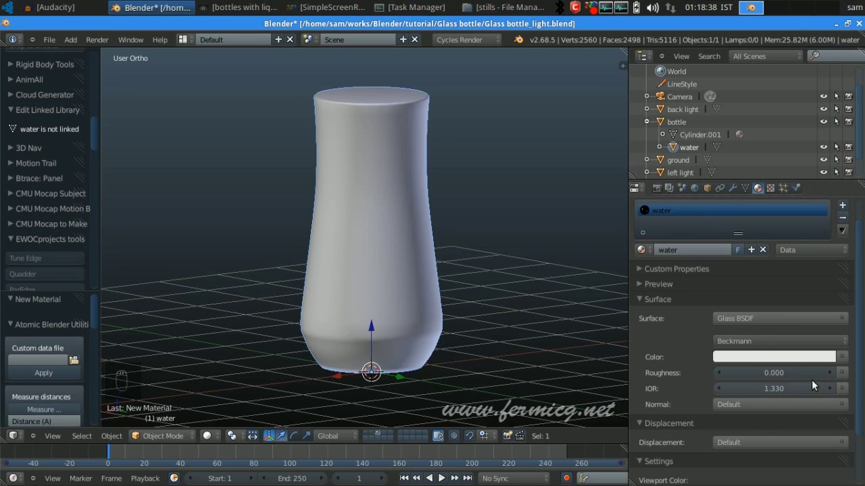
# Make the bottle, ground and light layers visible along with the water and preview the bottle in Rendered viewport shading.
pyautogui.scroll(-3, 804, 384)
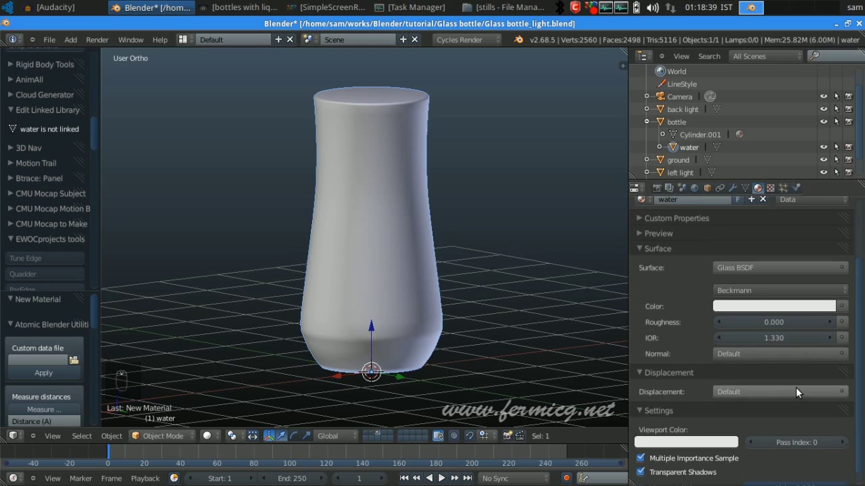
pyautogui.click(367, 433)
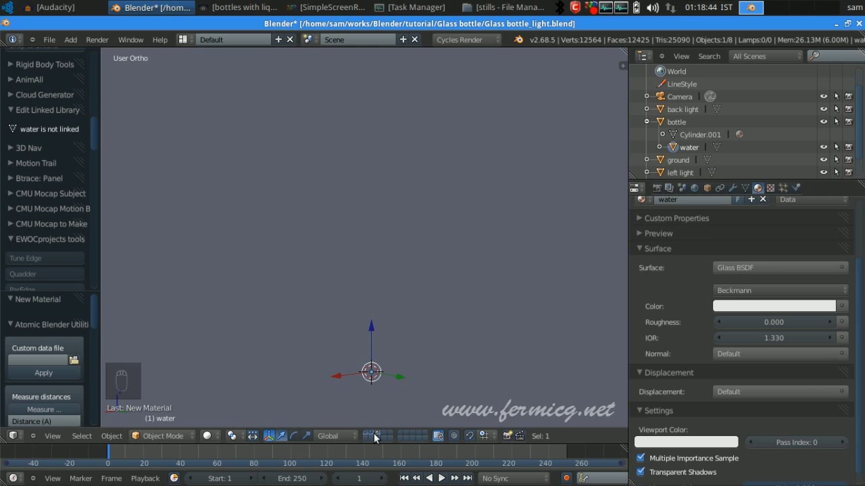
pyautogui.moveTo(355, 288)
pyautogui.mouseDown(button='middle')
pyautogui.moveTo(349, 282)
pyautogui.moveTo(540, 311)
pyautogui.moveTo(573, 295)
pyautogui.moveTo(514, 318)
pyautogui.mouseUp(button='middle')
pyautogui.click(208, 436)
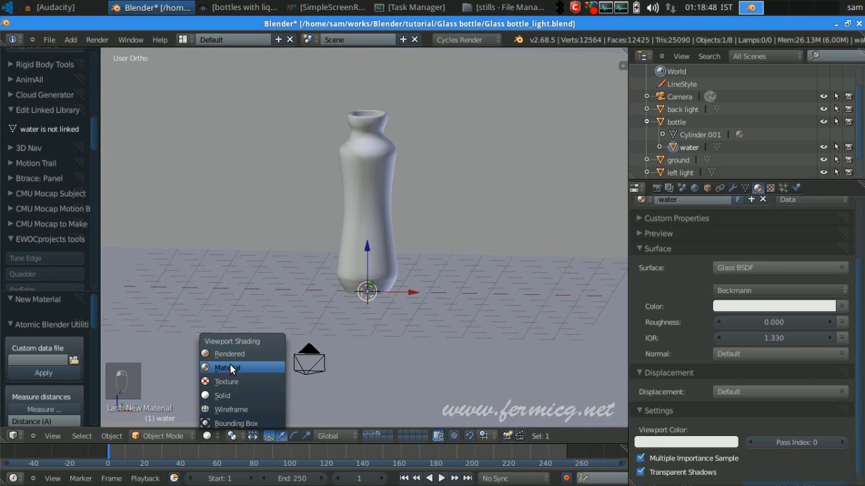
pyautogui.click(236, 355)
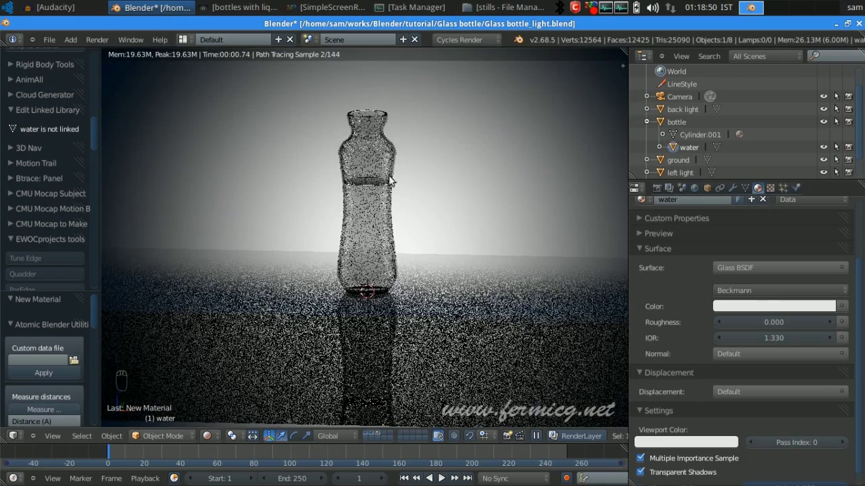
pyautogui.scroll(2, 392, 182)
pyautogui.scroll(1, 419, 178)
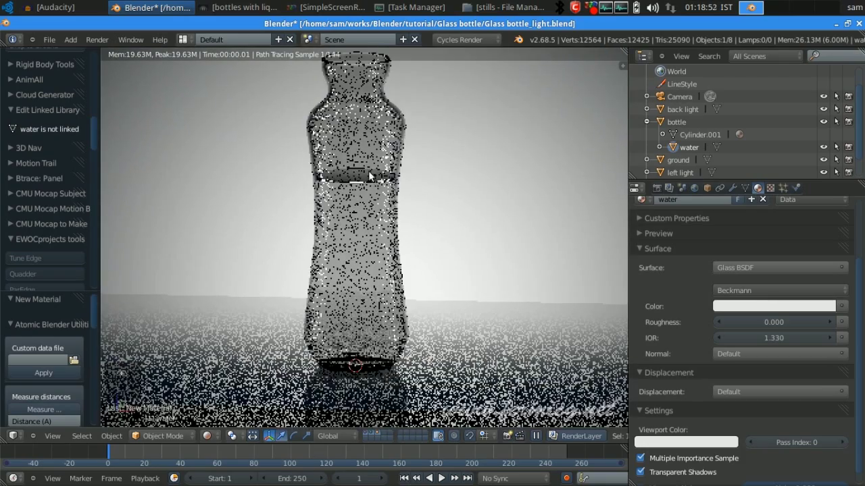
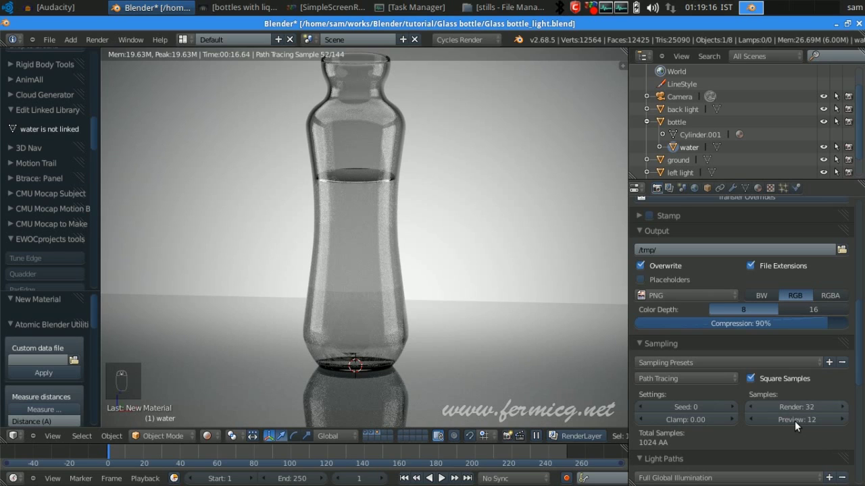
# Set the Cycles preview samples to 4 and apply the Limited Global Illumination light paths preset.
pyautogui.click(811, 422)
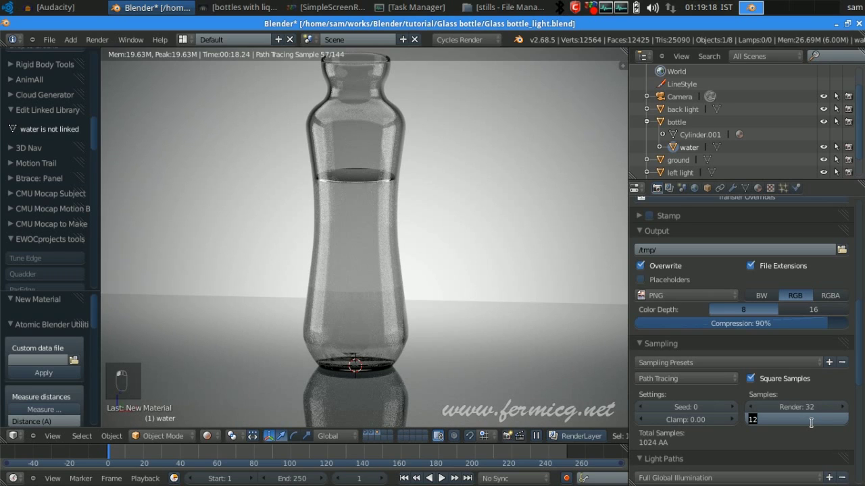
pyautogui.write('4')
pyautogui.press('Return')
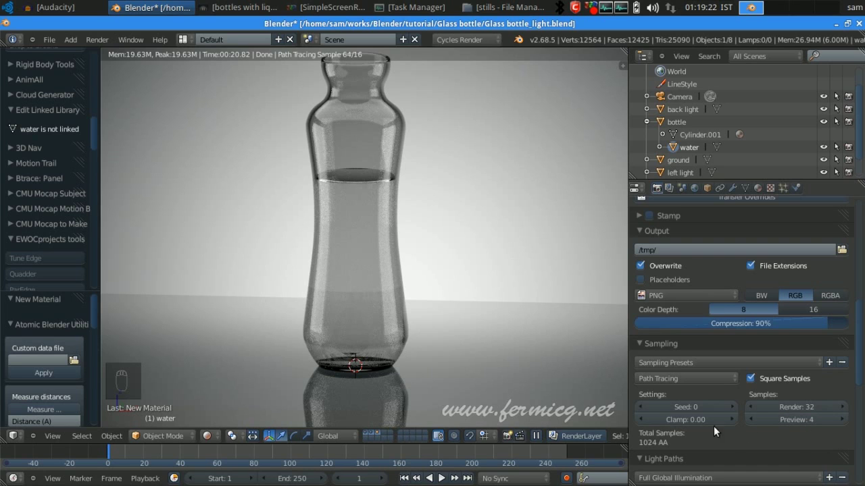
pyautogui.scroll(-3, 709, 426)
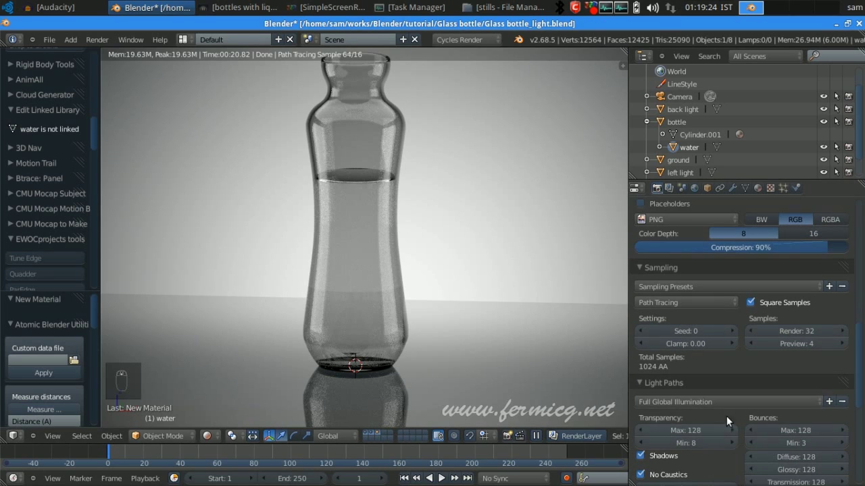
pyautogui.click(753, 400)
pyautogui.click(706, 439)
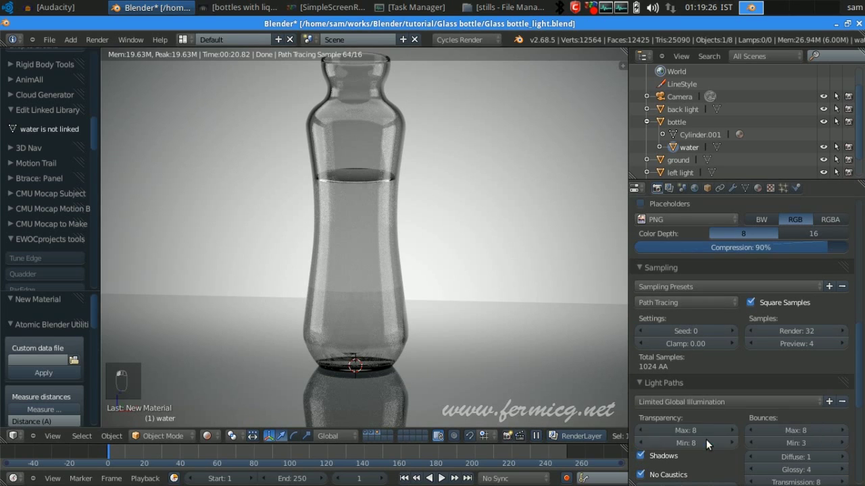
# Reduce the water object's X and Y dimensions to 1.840 each and inspect its rendered edge inside the bottle.
pyautogui.keyDown('shift'); pyautogui.scroll(2, 414, 292); pyautogui.keyUp('shift')
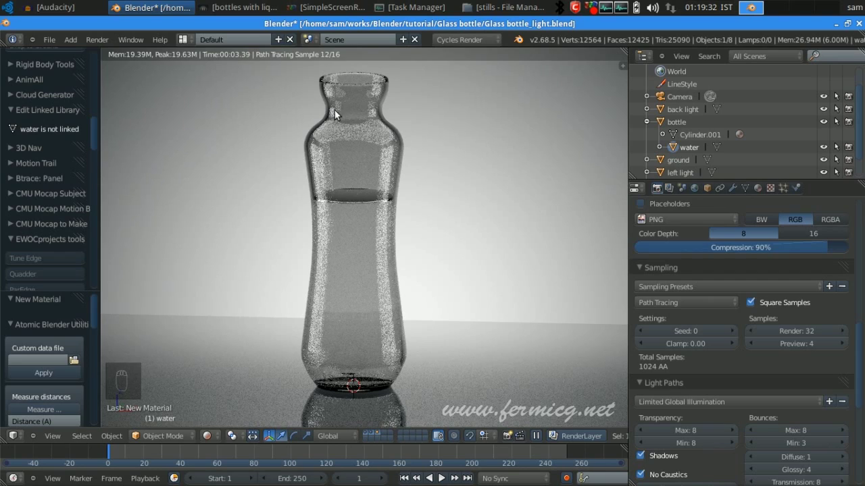
pyautogui.scroll(3, 312, 185)
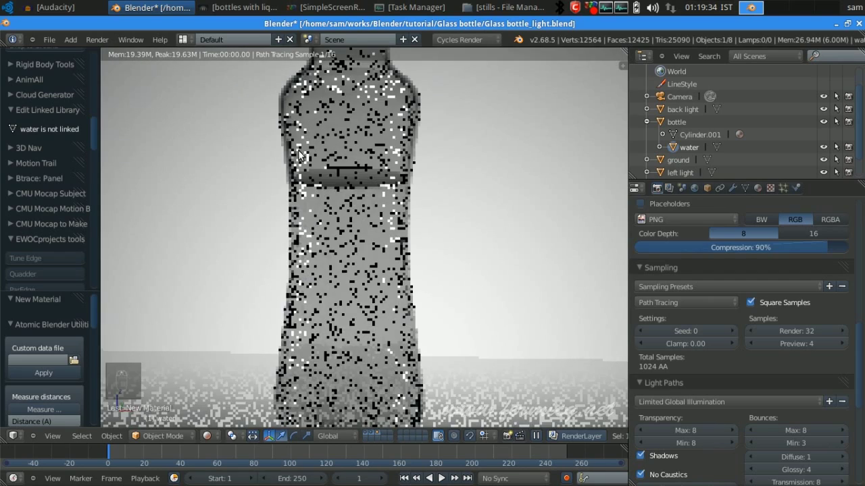
pyautogui.keyDown('shift'); pyautogui.moveTo(286, 202); pyautogui.dragTo(318, 297, button='middle'); pyautogui.keyUp('shift')
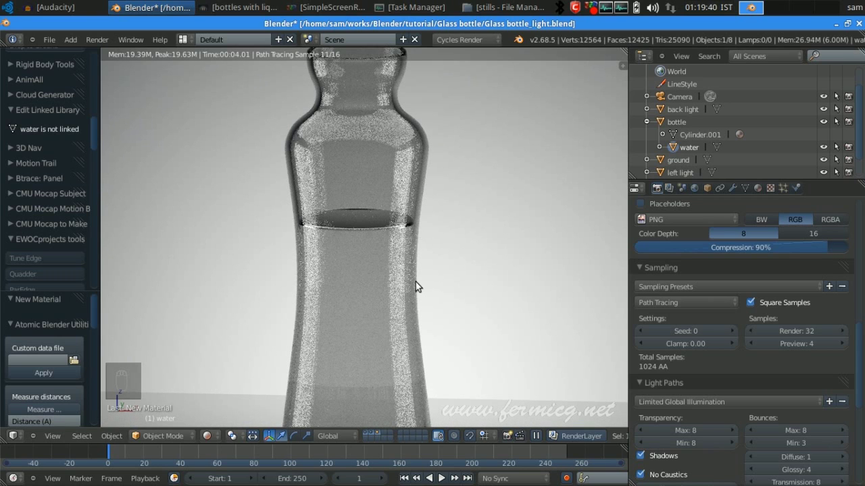
pyautogui.keyDown('shift'); pyautogui.moveTo(433, 241); pyautogui.dragTo(436, 210, button='middle'); pyautogui.keyUp('shift')
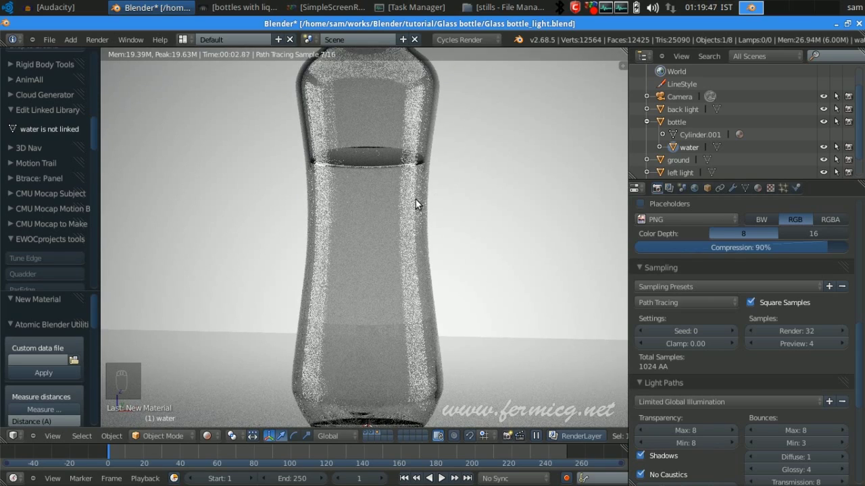
pyautogui.moveTo(413, 200); pyautogui.dragTo(319, 233, button='middle')
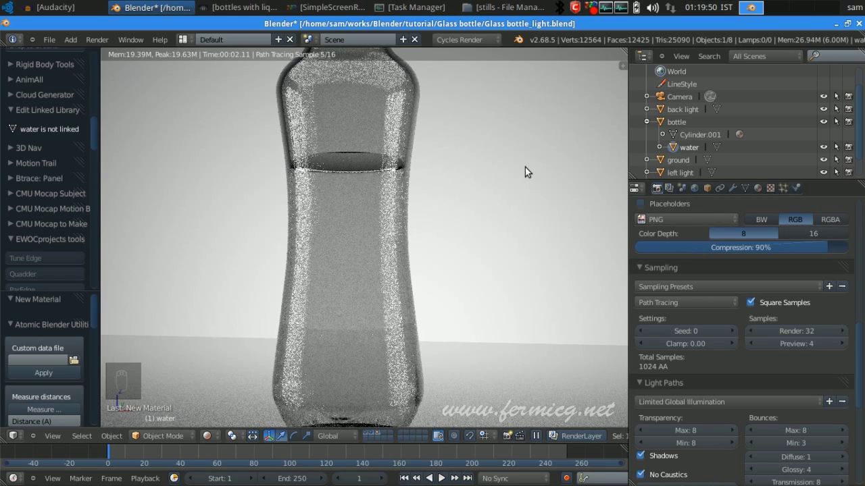
pyautogui.press('n')
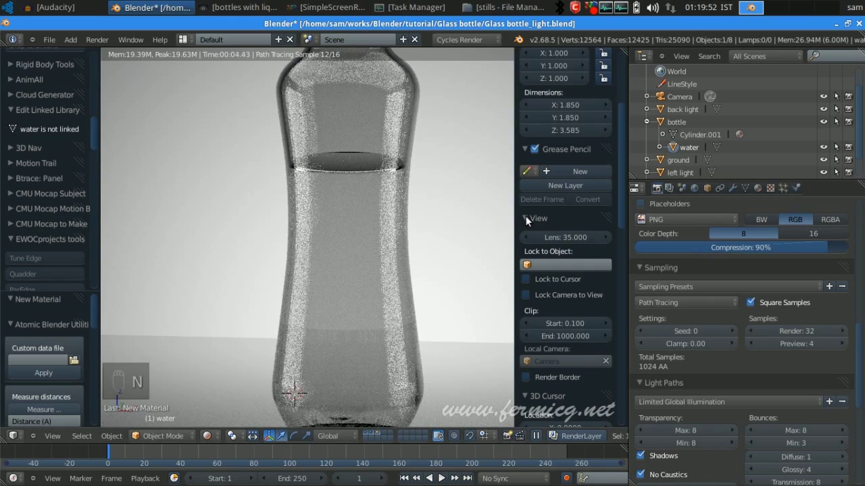
pyautogui.scroll(5, 563, 191)
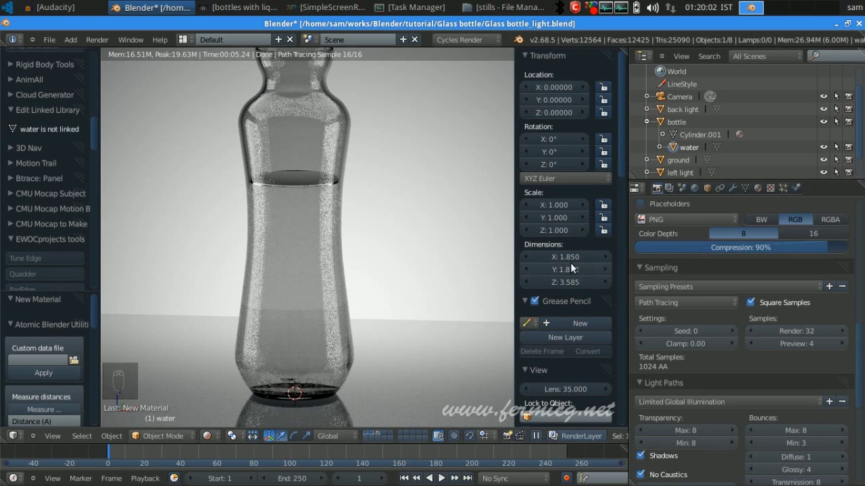
pyautogui.click(528, 257)
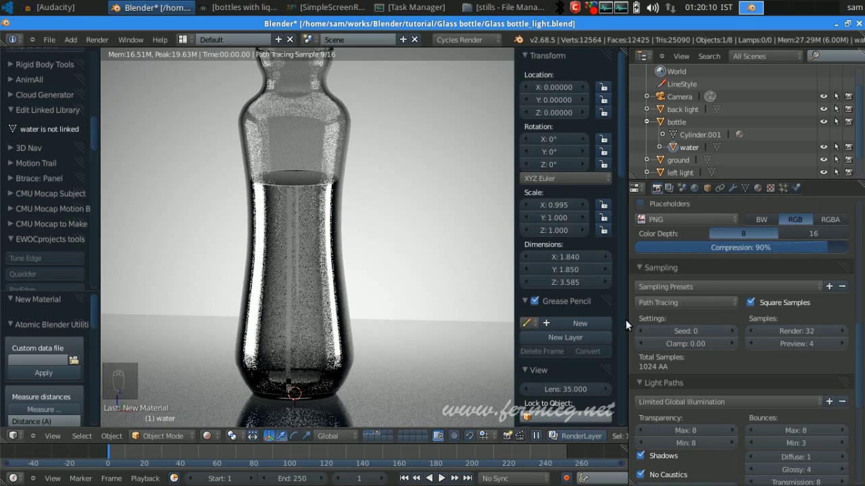
pyautogui.click(531, 269)
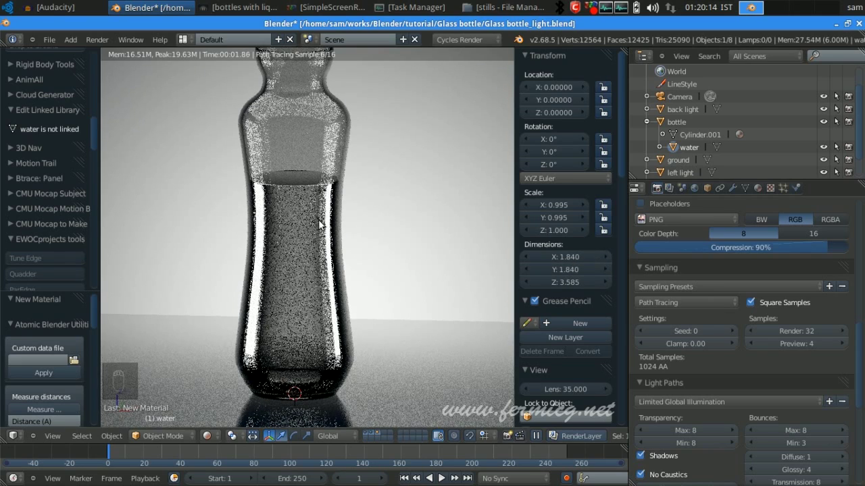
pyautogui.scroll(2, 240, 204)
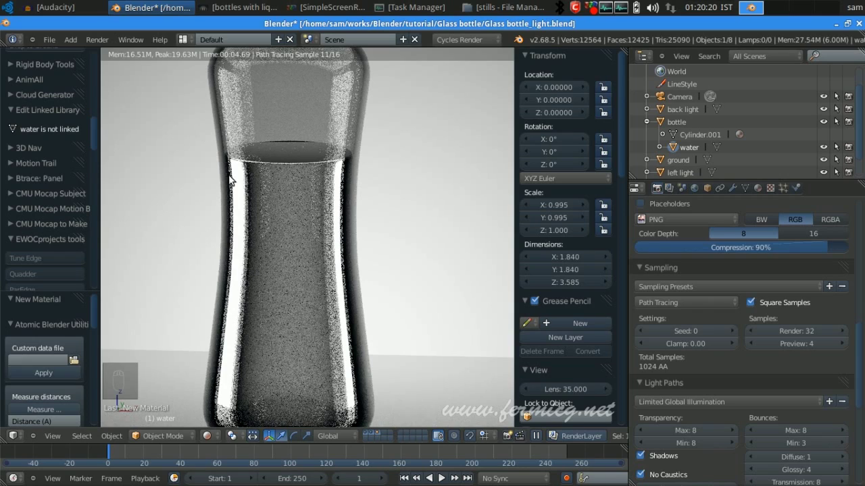
pyautogui.scroll(-4, 313, 349)
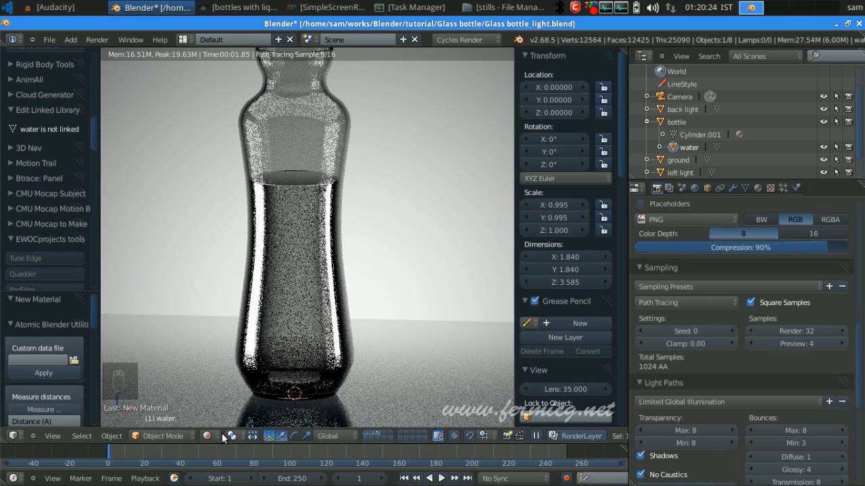
# Return the viewport to Solid shading and view the scene from the front.
pyautogui.click(211, 435)
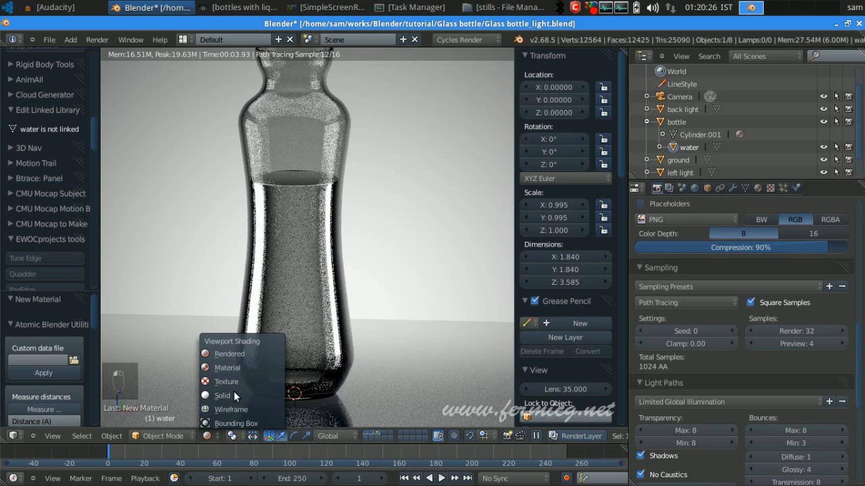
pyautogui.click(235, 395)
pyautogui.rightClick(236, 395)
pyautogui.scroll(-5, 326, 347)
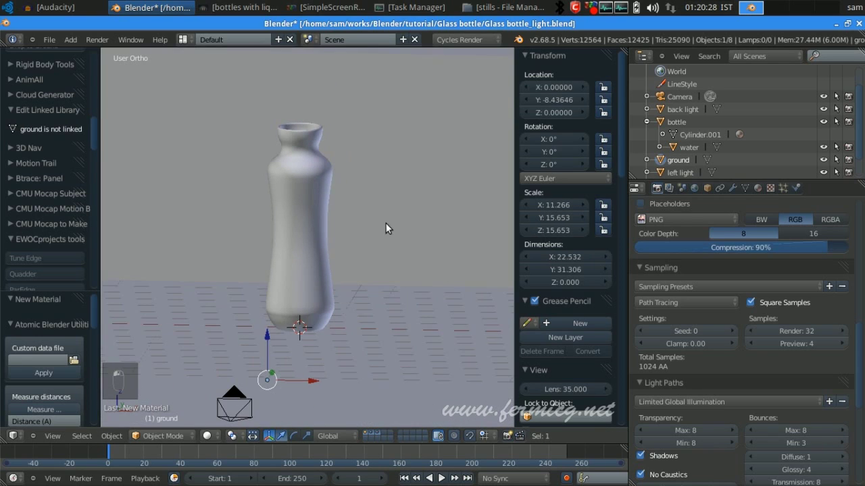
pyautogui.press('KP_1')
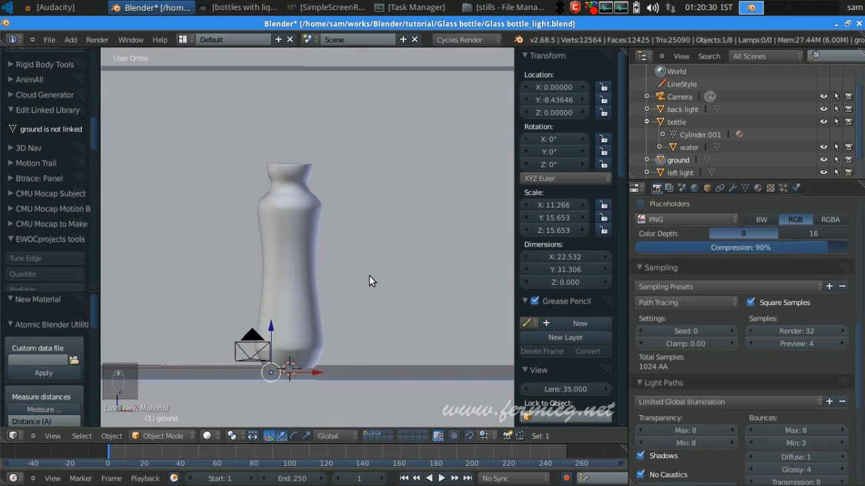
pyautogui.scroll(-3, 370, 275)
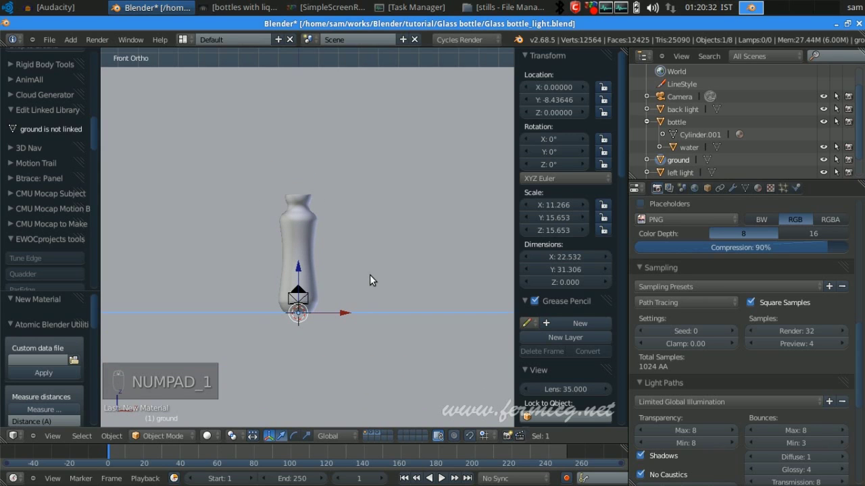
# Show only the layers holding the water and the bottle, and hide the object transform properties.
pyautogui.click(367, 432)
pyautogui.click(373, 433)
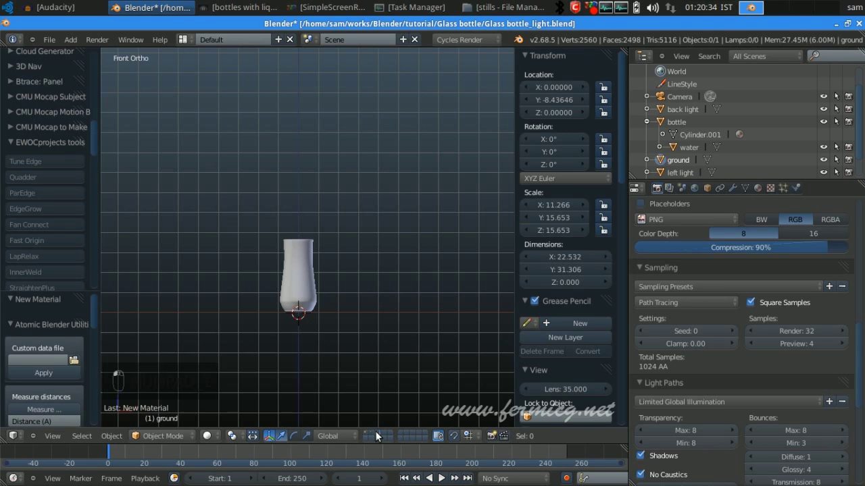
pyautogui.keyDown('shift'); pyautogui.click(372, 436); pyautogui.keyUp('shift')
pyautogui.press('n')
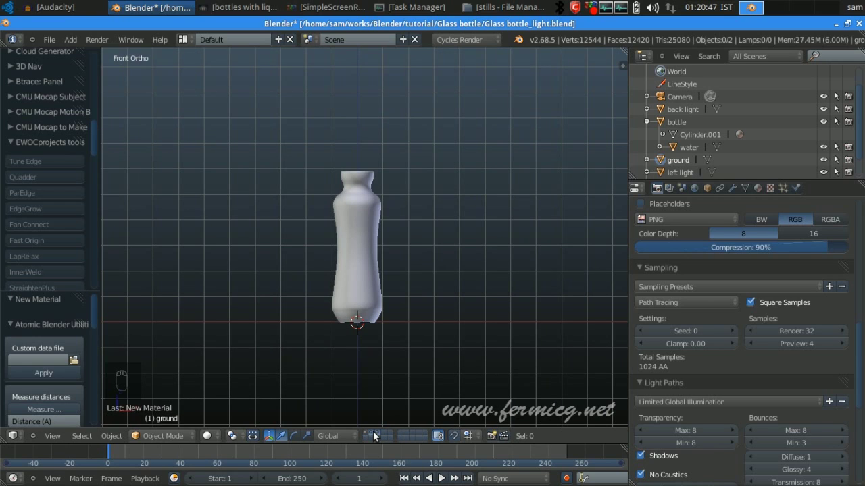
# Select the bottle object and display the viewport in Wireframe shading.
pyautogui.scroll(3, 463, 314)
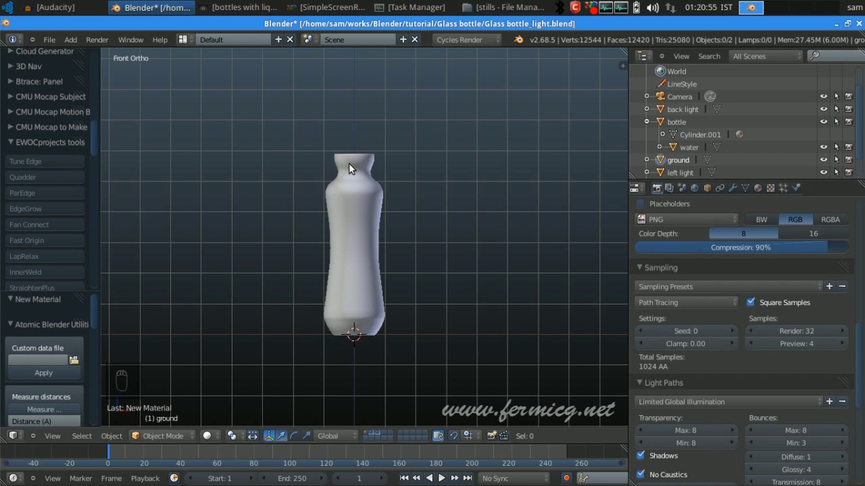
pyautogui.scroll(4, 376, 239)
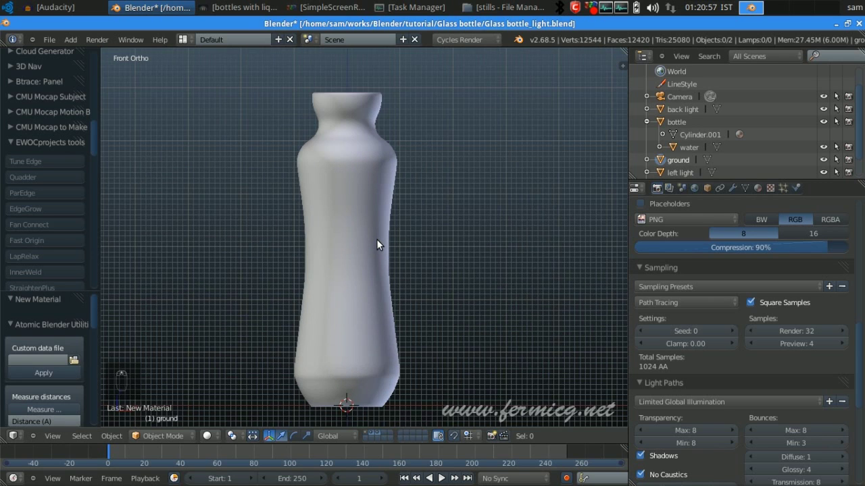
pyautogui.scroll(-3, 376, 239)
pyautogui.keyDown('shift'); pyautogui.moveTo(399, 181); pyautogui.dragTo(399, 160, button='middle'); pyautogui.keyUp('shift')
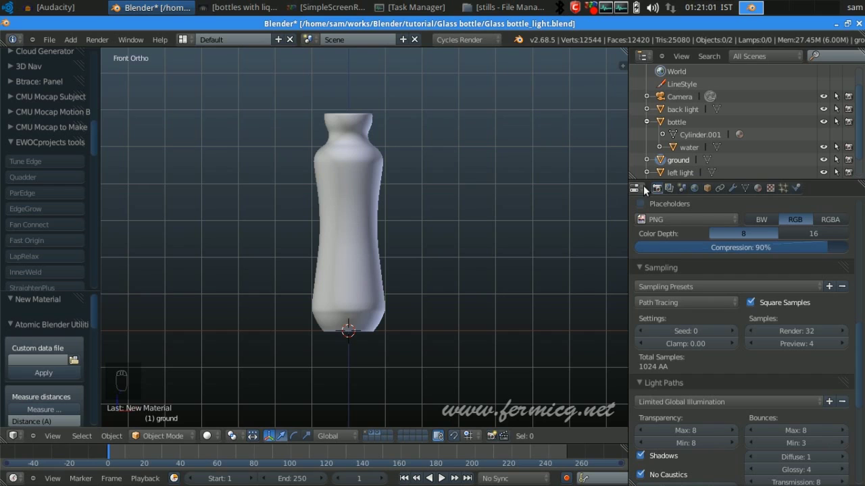
pyautogui.rightClick(356, 132)
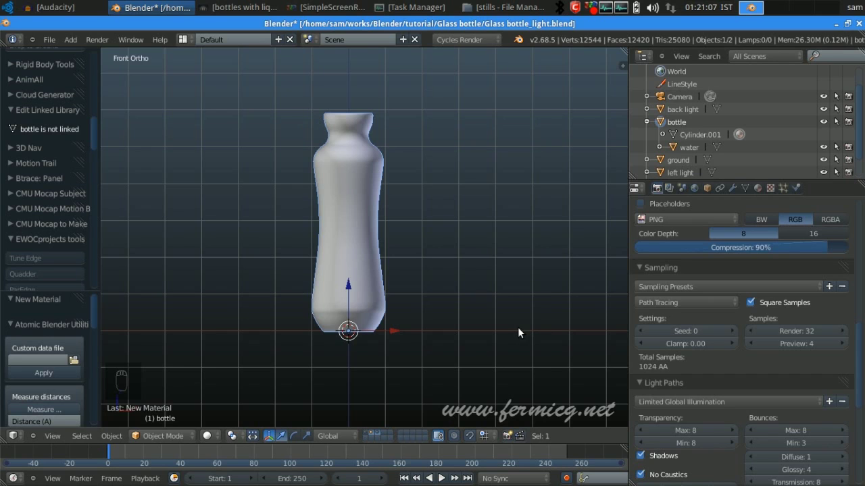
pyautogui.press('z')
pyautogui.click(406, 298)
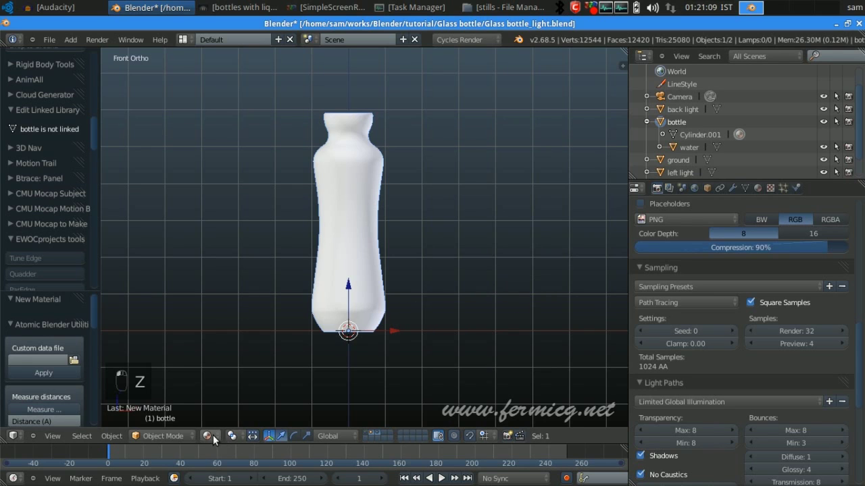
pyautogui.click(209, 435)
pyautogui.click(231, 414)
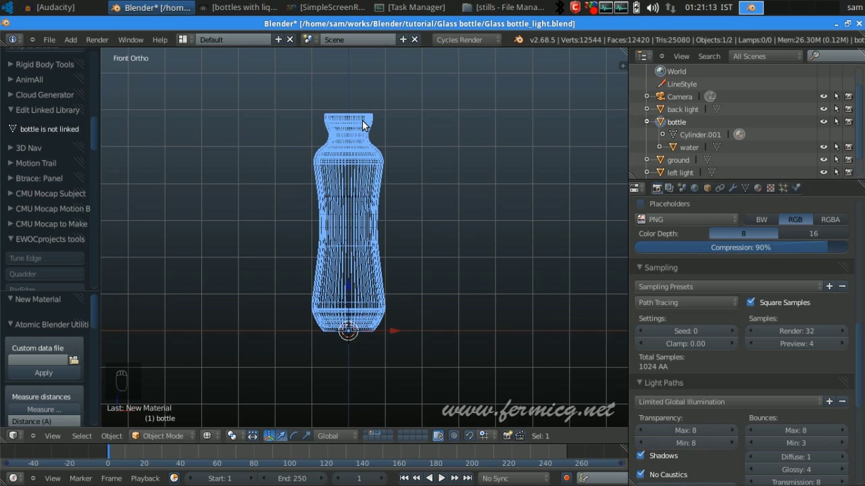
# Try duplicating the bottle beside the original, offset 4.701 along X and -0.413 along Z, and delete the copy.
pyautogui.hotkey('shift', 'd')
pyautogui.click(535, 135)
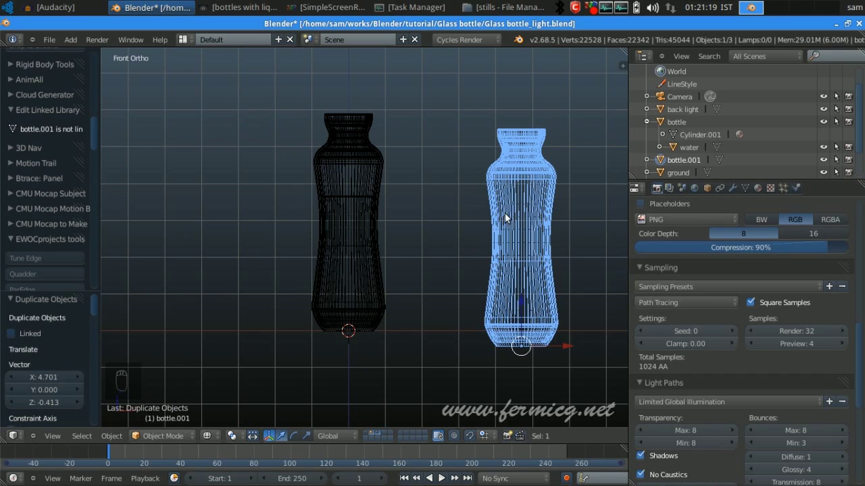
pyautogui.press('Delete')
pyautogui.click(501, 213)
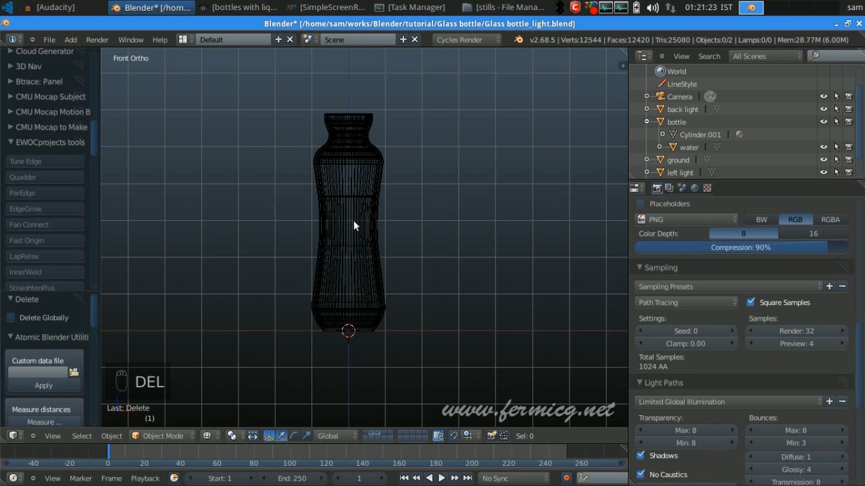
# Select the bottle together with its water and duplicate them 3.038 along X, beside the original.
pyautogui.press('b')
pyautogui.moveTo(412, 173); pyautogui.dragTo(322, 275)
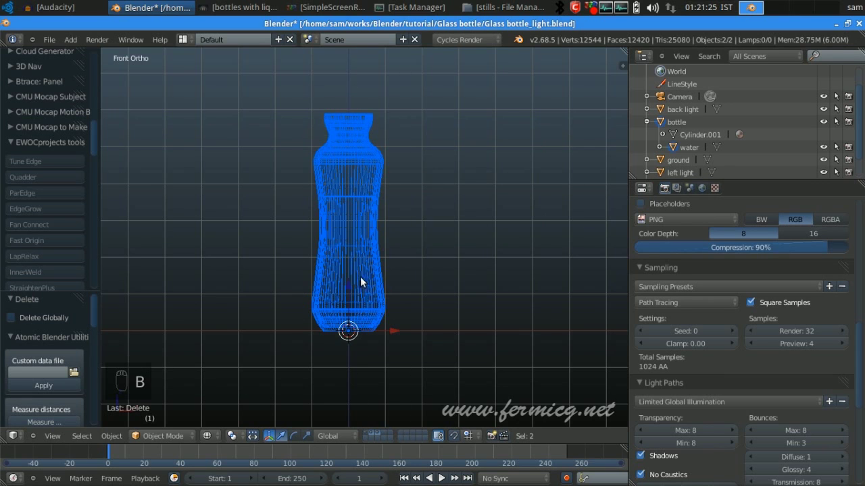
pyautogui.press('Home')
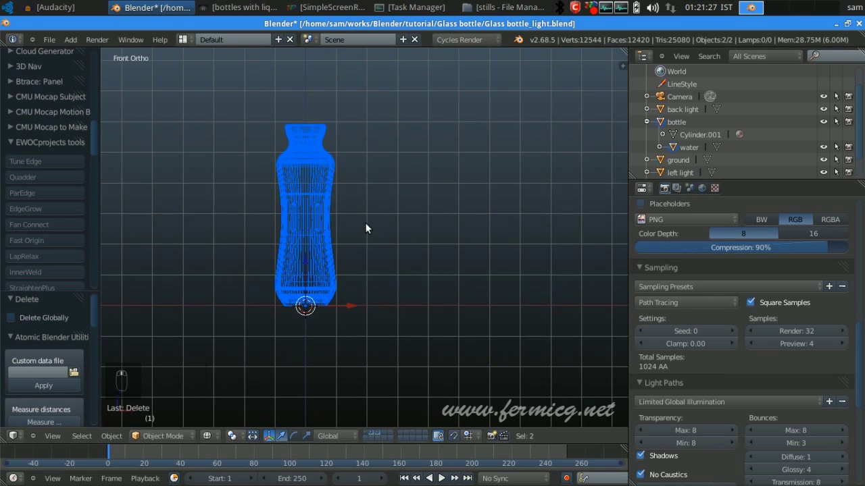
pyautogui.hotkey('shift', 'd')
pyautogui.press('x')
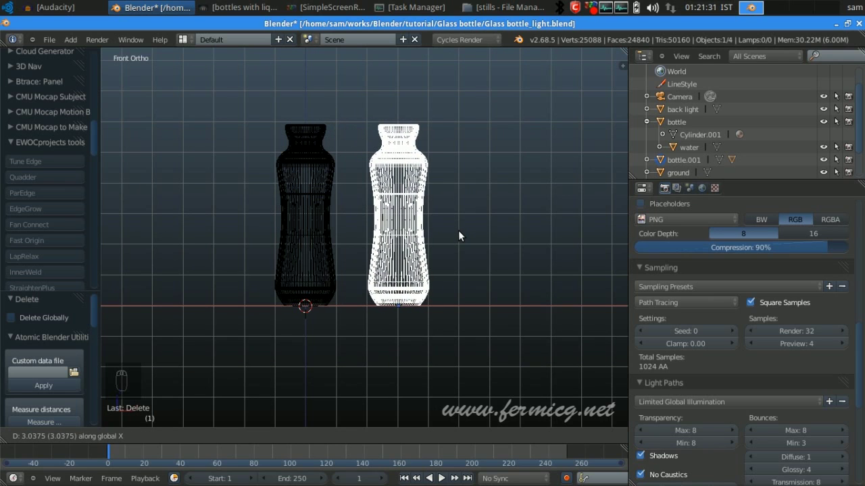
pyautogui.click(458, 230)
pyautogui.keyDown('shift'); pyautogui.moveTo(452, 221); pyautogui.dragTo(479, 232, button='middle'); pyautogui.keyUp('shift')
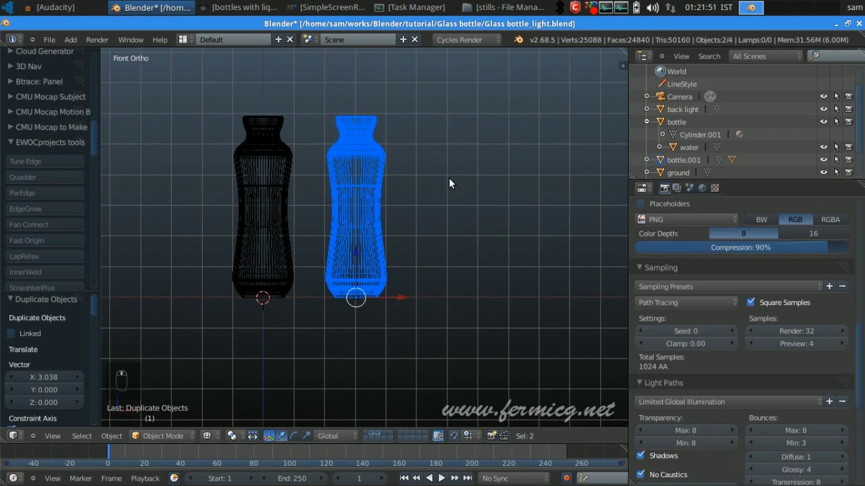
# Show the object transform properties and set the duplicated bottle's Z scale to 0.75.
pyautogui.press('n')
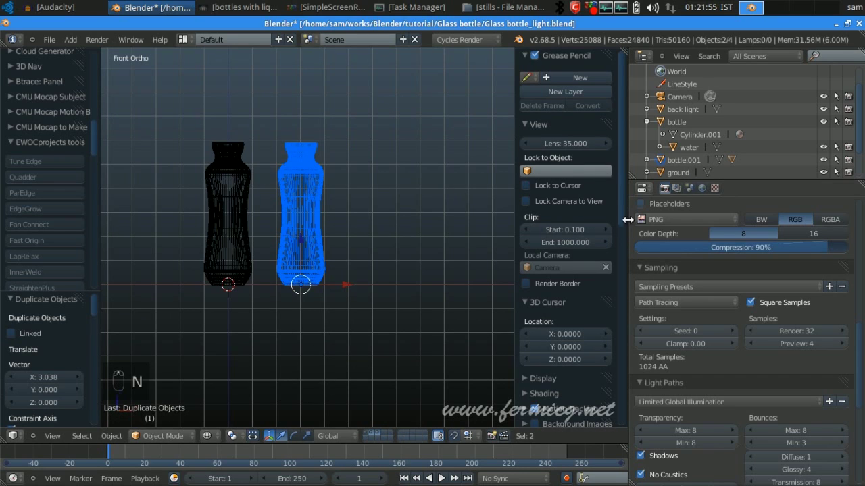
pyautogui.scroll(-2, 619, 203)
pyautogui.scroll(2, 617, 215)
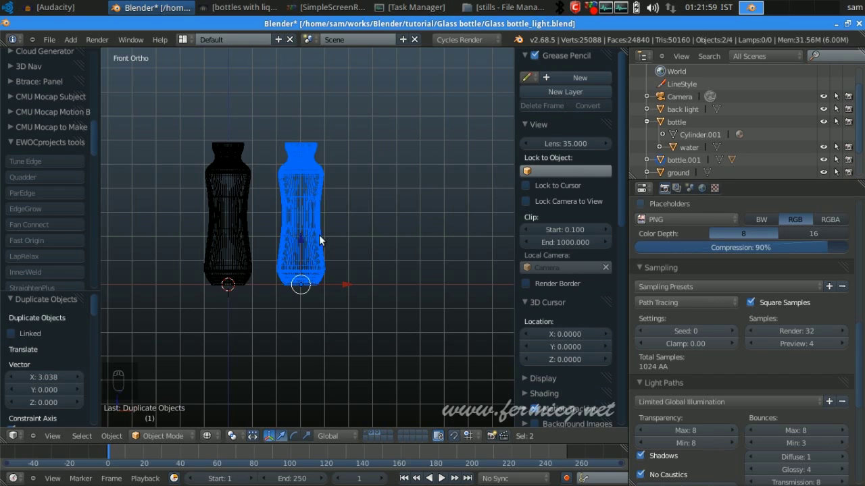
pyautogui.rightClick(317, 206)
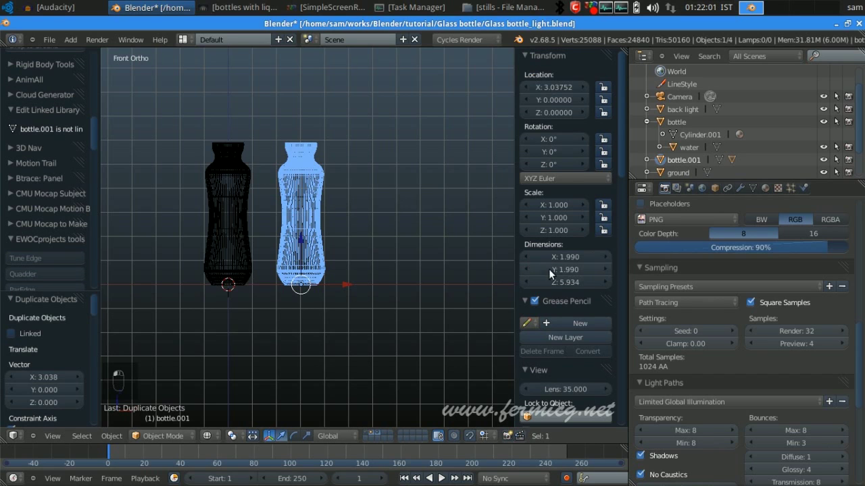
pyautogui.keyDown('shift'); pyautogui.moveTo(359, 177); pyautogui.dragTo(391, 186, button='middle'); pyautogui.keyUp('shift')
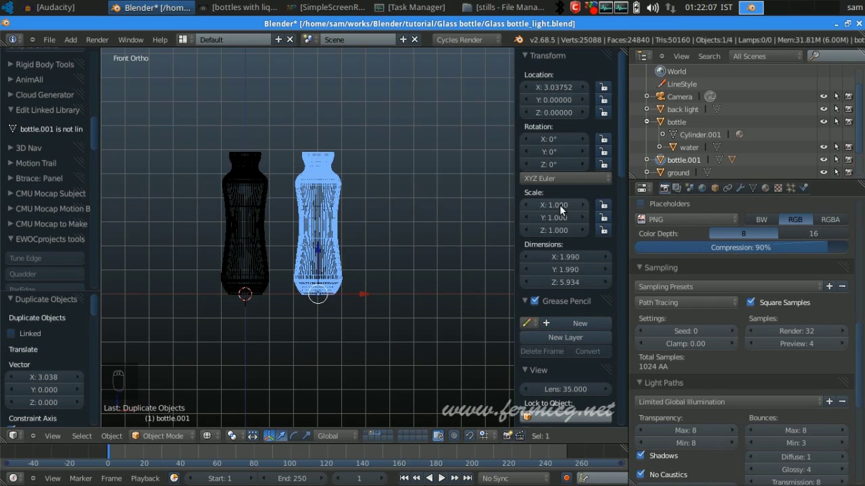
pyautogui.click(563, 231)
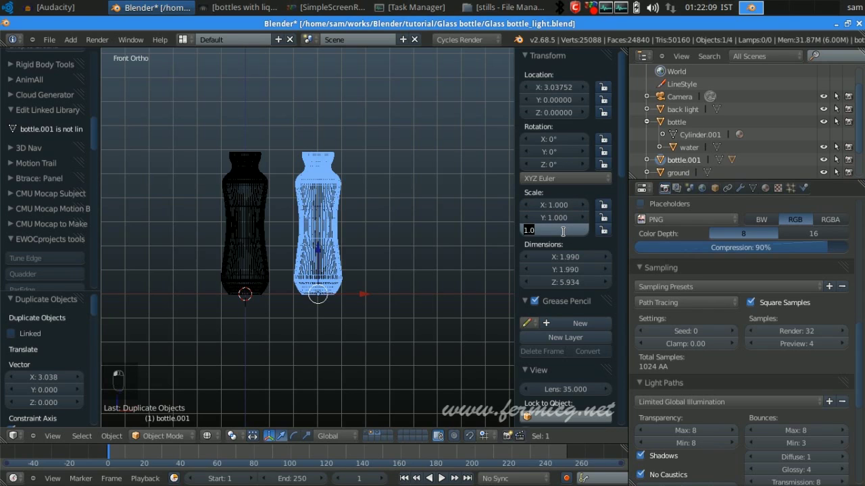
pyautogui.write('.75')
pyautogui.press('Return')
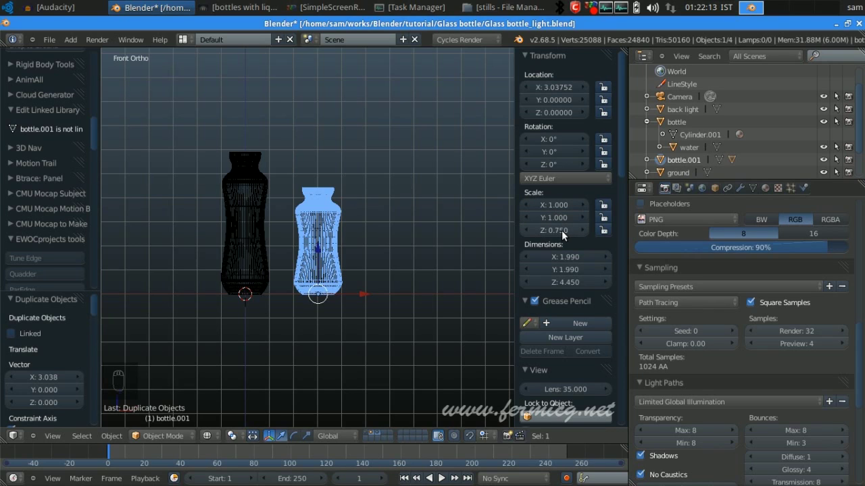
pyautogui.scroll(4, 335, 257)
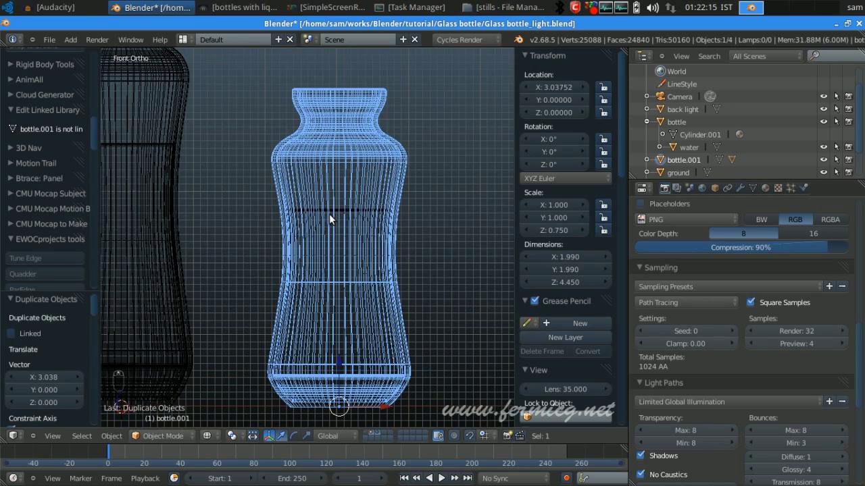
pyautogui.scroll(-1, 331, 217)
pyautogui.keyDown('shift'); pyautogui.moveTo(368, 270); pyautogui.dragTo(349, 222, button='middle'); pyautogui.keyUp('shift')
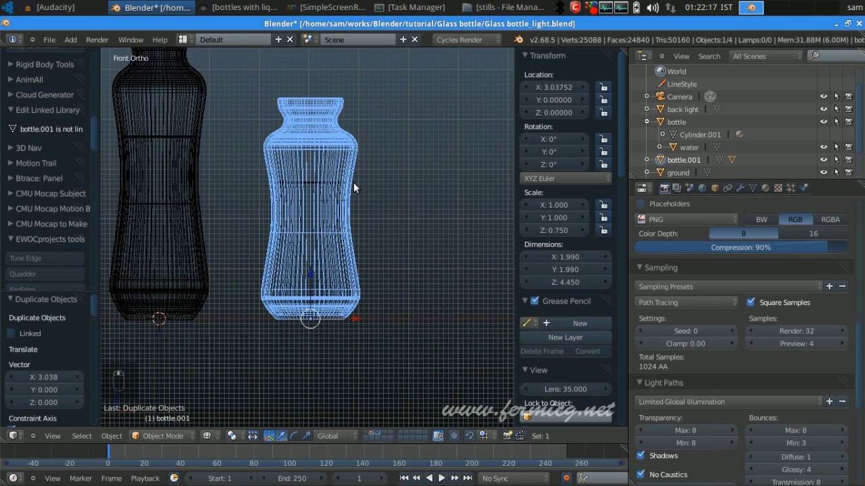
pyautogui.scroll(-2, 450, 275)
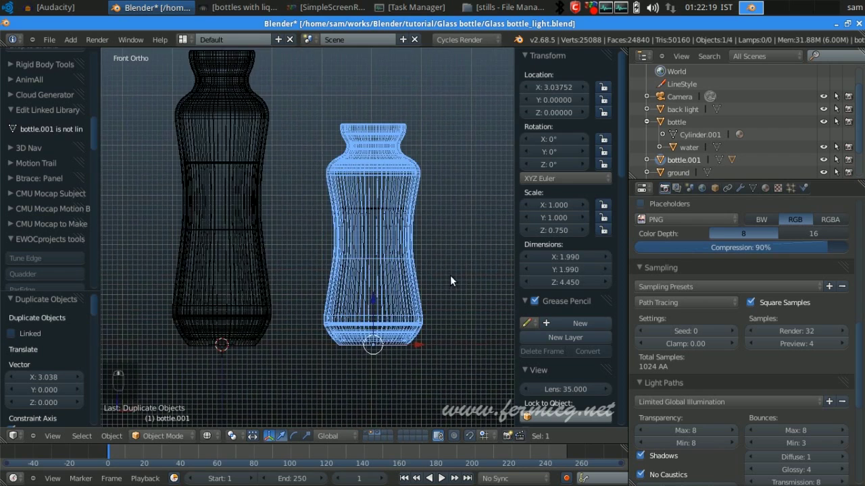
pyautogui.keyDown('shift'); pyautogui.moveTo(271, 283); pyautogui.dragTo(335, 282, button='middle'); pyautogui.keyUp('shift')
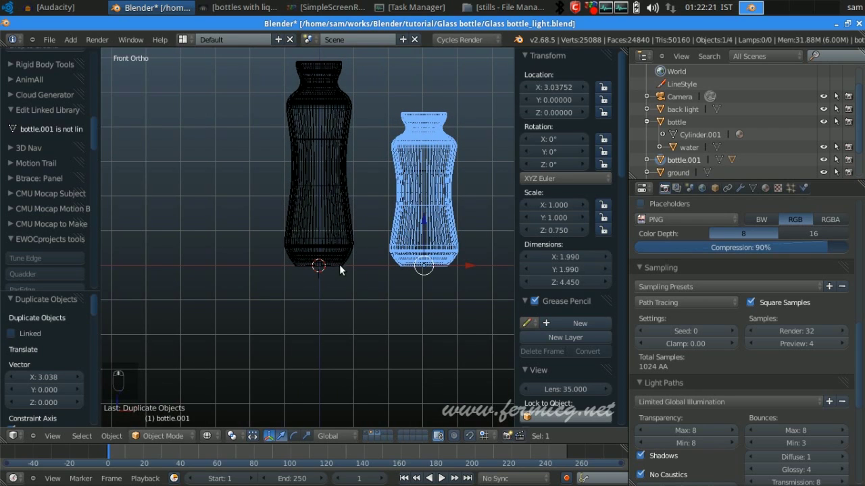
pyautogui.keyDown('shift'); pyautogui.moveTo(363, 244); pyautogui.dragTo(373, 247, button='middle'); pyautogui.keyUp('shift')
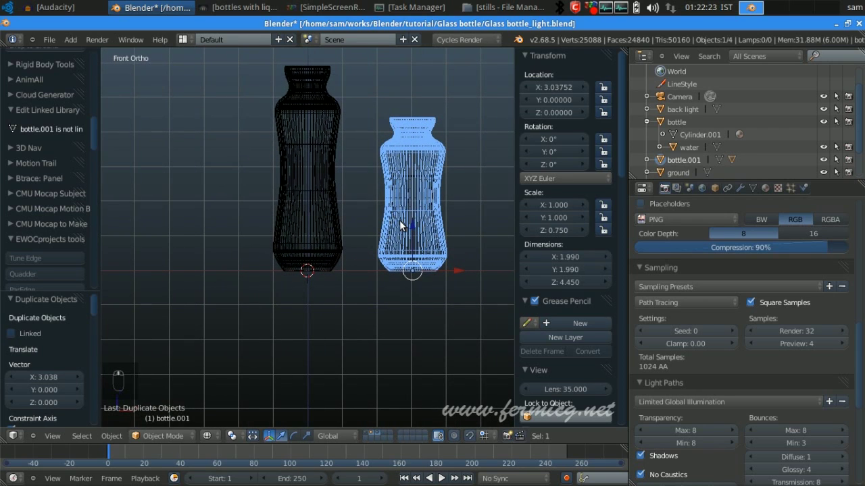
# Duplicate the shortened bottle and its water to the other side of the tall bottle, offset -6.041 along X.
pyautogui.press('b')
pyautogui.moveTo(469, 141); pyautogui.dragTo(377, 198)
pyautogui.scroll(-1, 392, 205)
pyautogui.hotkey('shift', 'd')
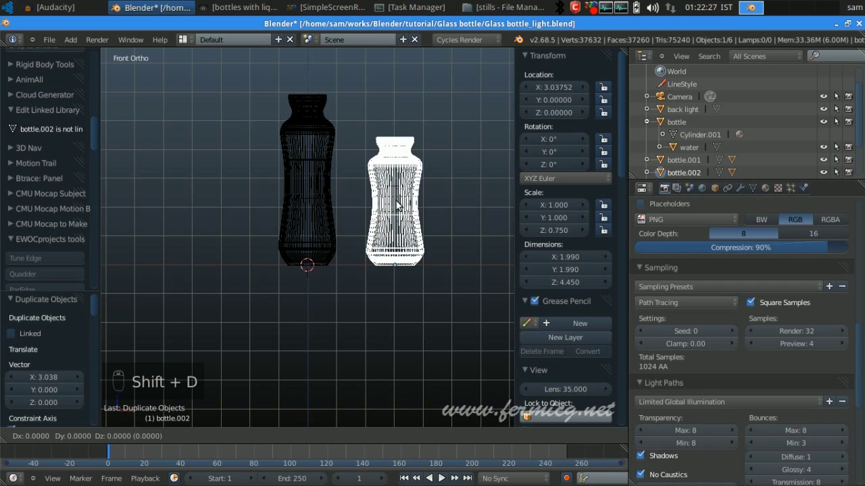
pyautogui.press('x')
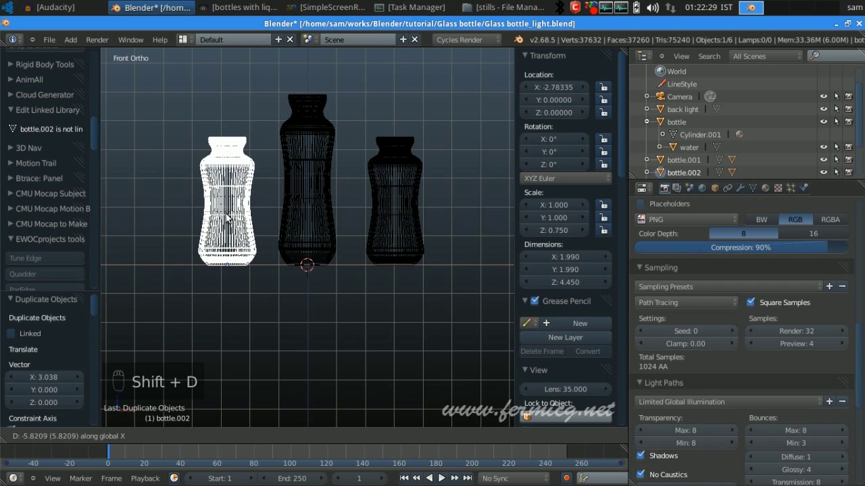
pyautogui.click(224, 218)
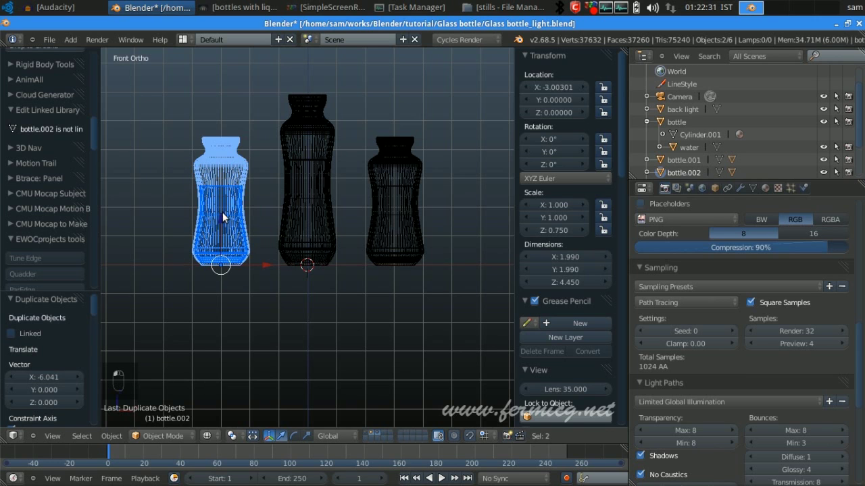
# Duplicate this new bottle and its water again, offset -3.020 along X, at the outer end of the row.
pyautogui.scroll(-3, 334, 229)
pyautogui.scroll(3, 403, 213)
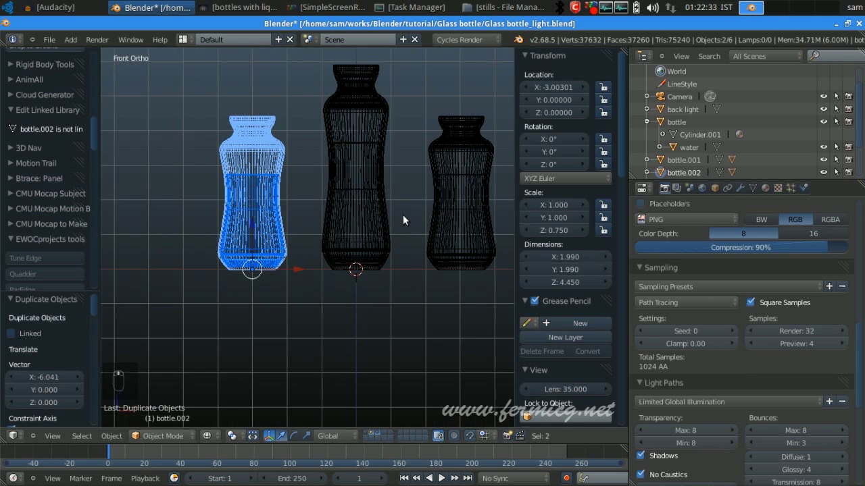
pyautogui.hotkey('shift', 'd')
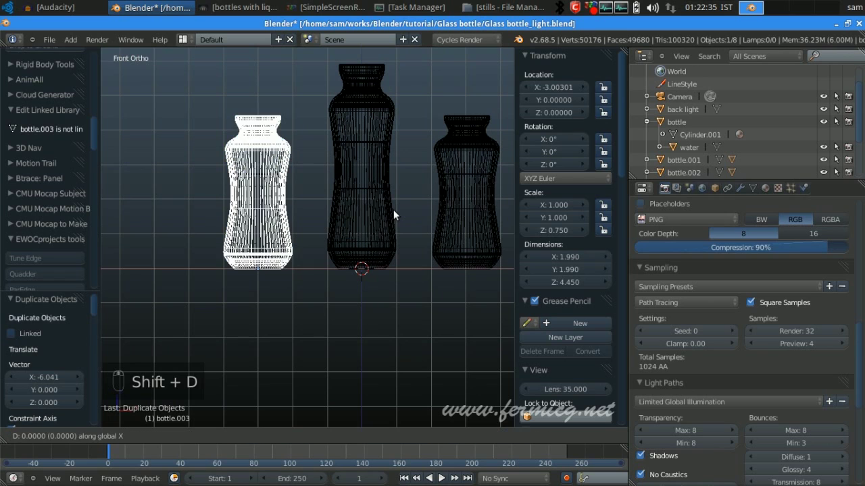
pyautogui.click(288, 225)
pyautogui.keyDown('shift'); pyautogui.moveTo(270, 184); pyautogui.dragTo(334, 179, button='middle'); pyautogui.keyUp('shift')
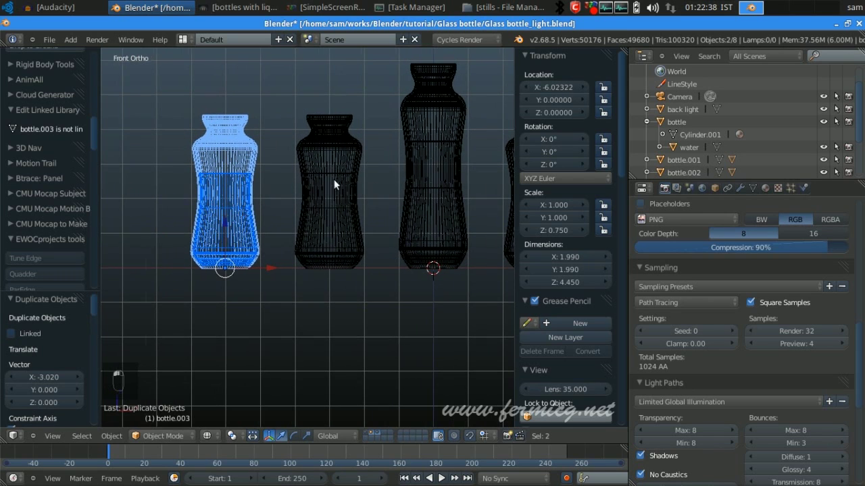
# Select only the outermost new bottle and set its Z scale to 0.5.
pyautogui.click(248, 155)
pyautogui.click(550, 231)
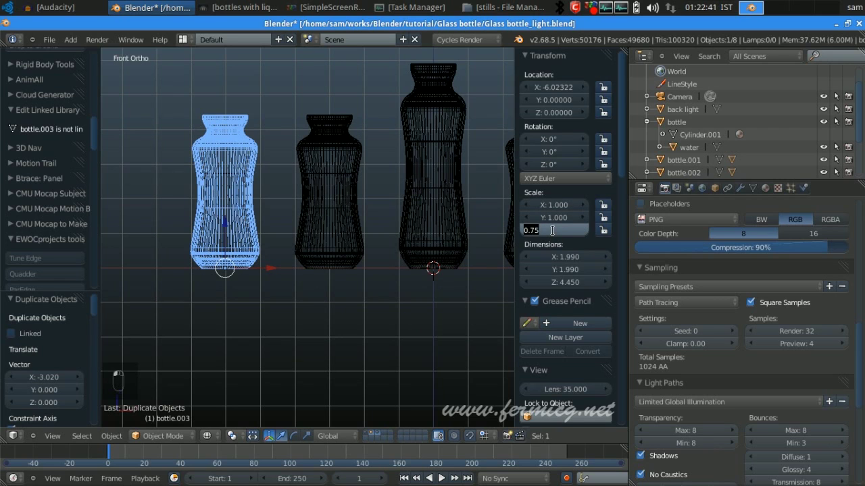
pyautogui.write('0.5')
pyautogui.press('Return')
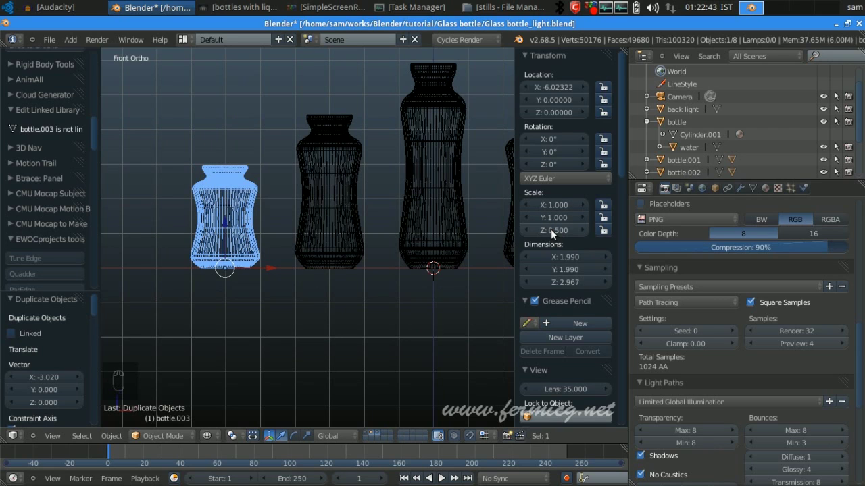
# Select the shortened bottle and water on the positive X side and duplicate them 3.002 along X.
pyautogui.keyDown('shift'); pyautogui.moveTo(478, 256); pyautogui.dragTo(237, 257, button='middle'); pyautogui.keyUp('shift')
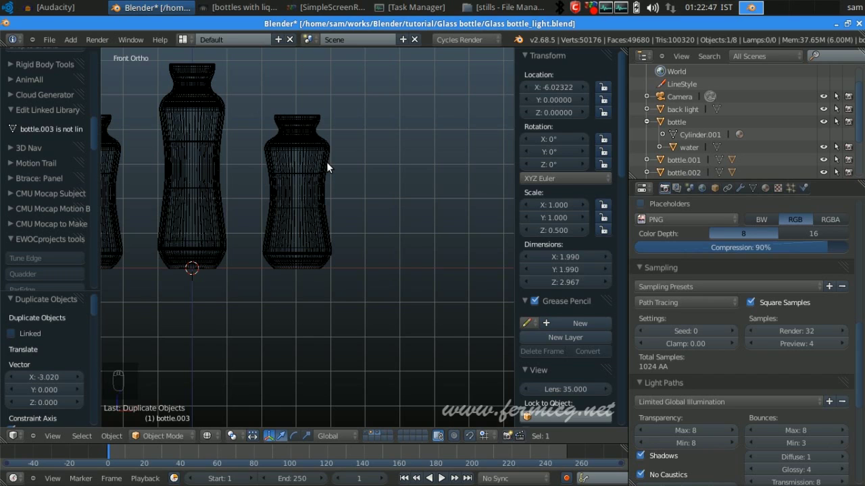
pyautogui.press('a')
pyautogui.press('b')
pyautogui.moveTo(339, 141); pyautogui.dragTo(291, 194)
pyautogui.hotkey('shift', 'd')
pyautogui.press('x')
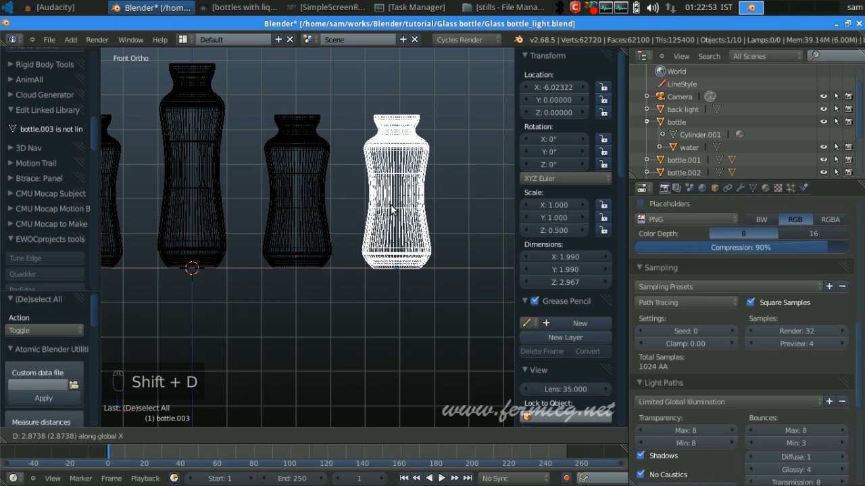
pyautogui.click(396, 209)
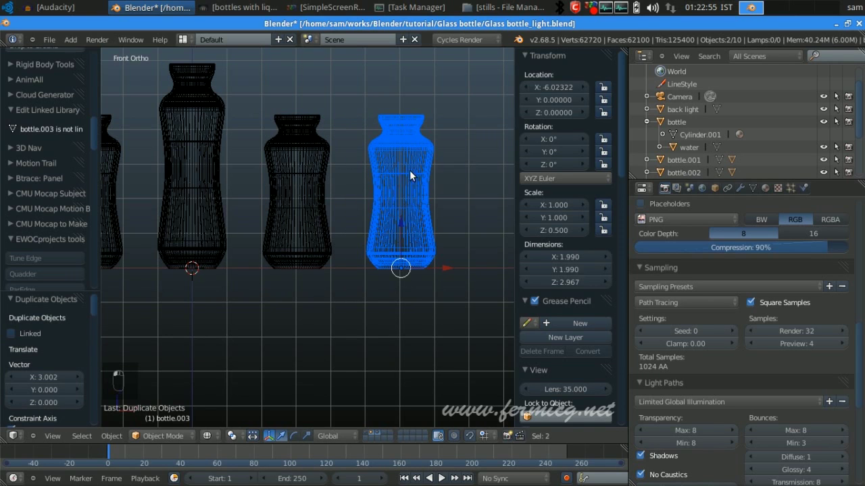
# Set the Z scale of the outermost bottle on the positive X side to 0.5.
pyautogui.click(562, 230)
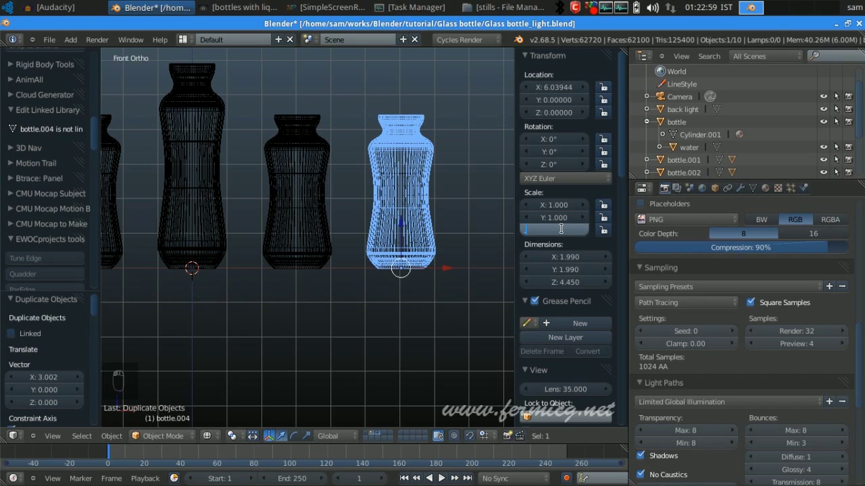
pyautogui.write('.5')
pyautogui.press('Return')
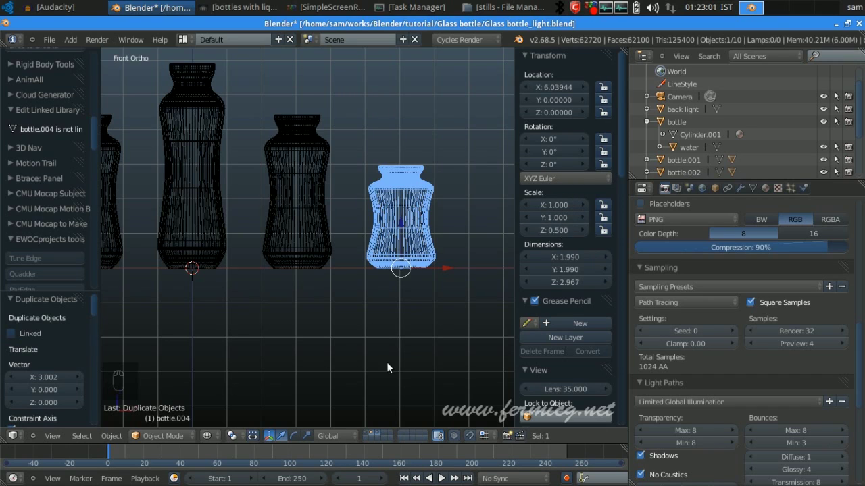
# Preview the row of bottles in Rendered shading with the lights and ground layer also shown, and hide the object transform properties.
pyautogui.scroll(-4, 308, 305)
pyautogui.keyDown('shift'); pyautogui.moveTo(308, 305); pyautogui.dragTo(373, 304, button='middle'); pyautogui.keyUp('shift')
pyautogui.scroll(4, 365, 219)
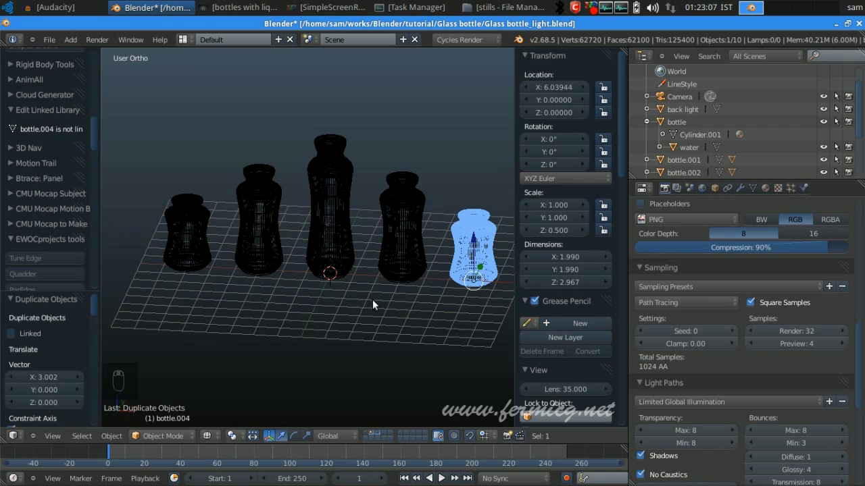
pyautogui.click(207, 436)
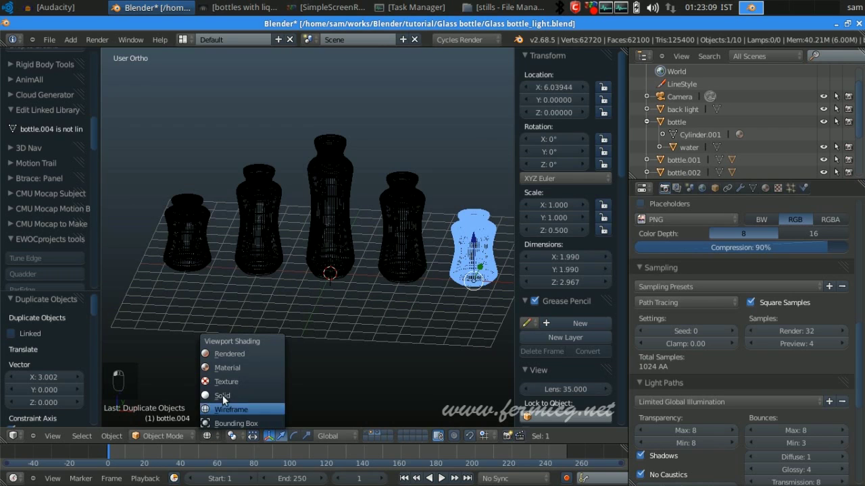
pyautogui.click(229, 354)
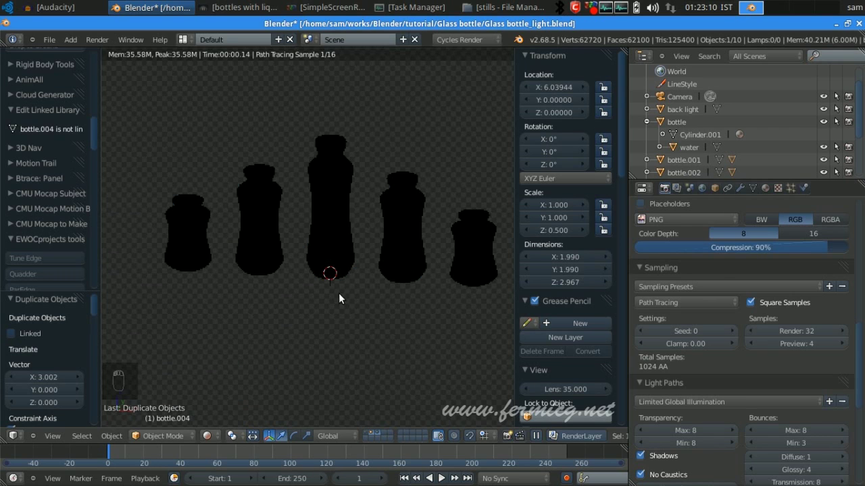
pyautogui.keyDown('shift'); pyautogui.click(366, 431); pyautogui.keyUp('shift')
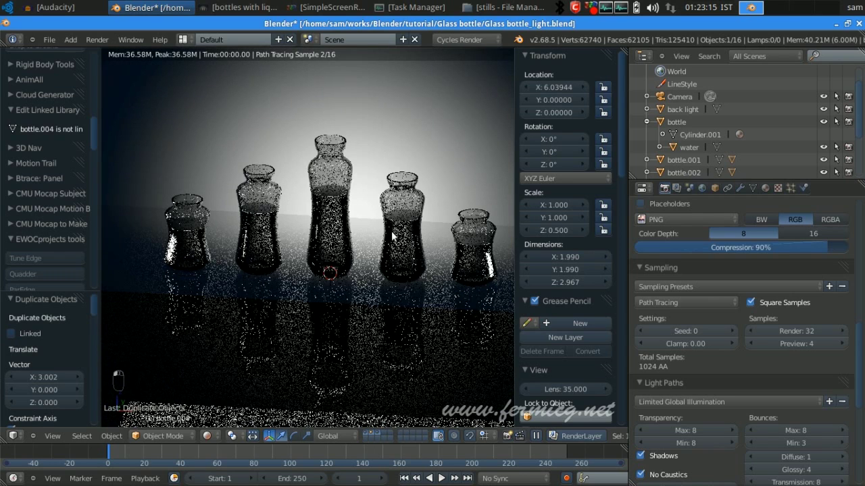
pyautogui.moveTo(394, 235); pyautogui.dragTo(403, 230, button='middle')
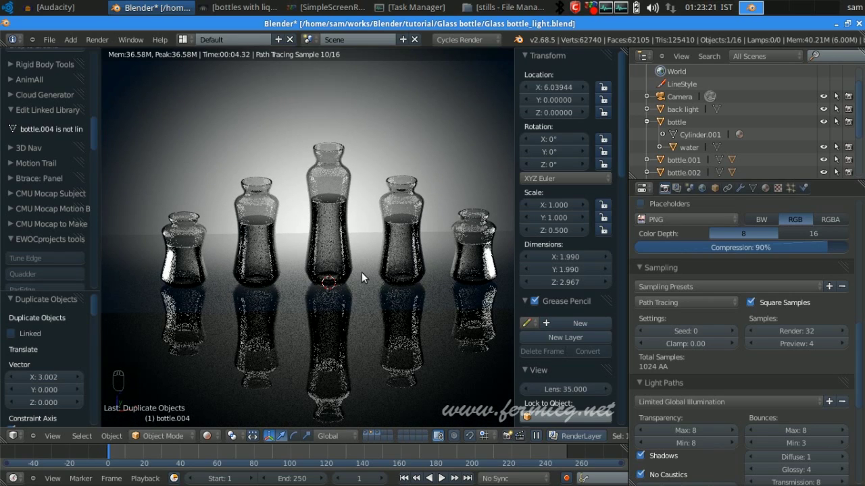
pyautogui.moveTo(372, 267); pyautogui.dragTo(463, 269, button='middle')
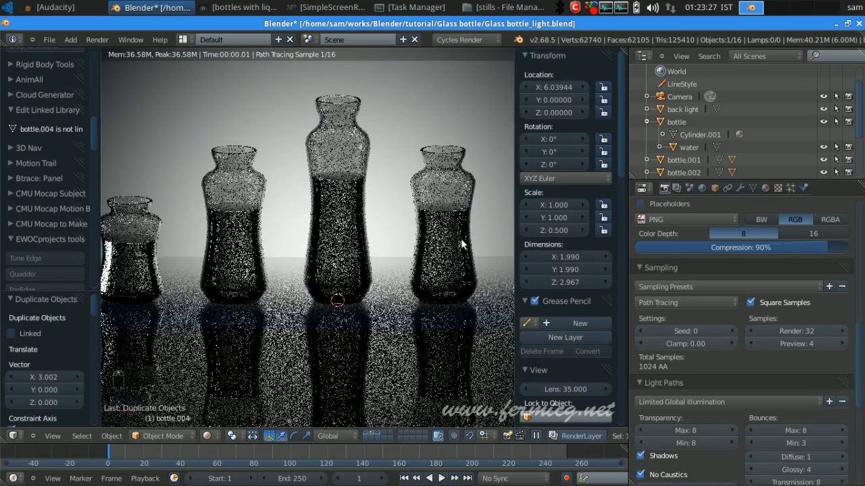
pyautogui.press('n')
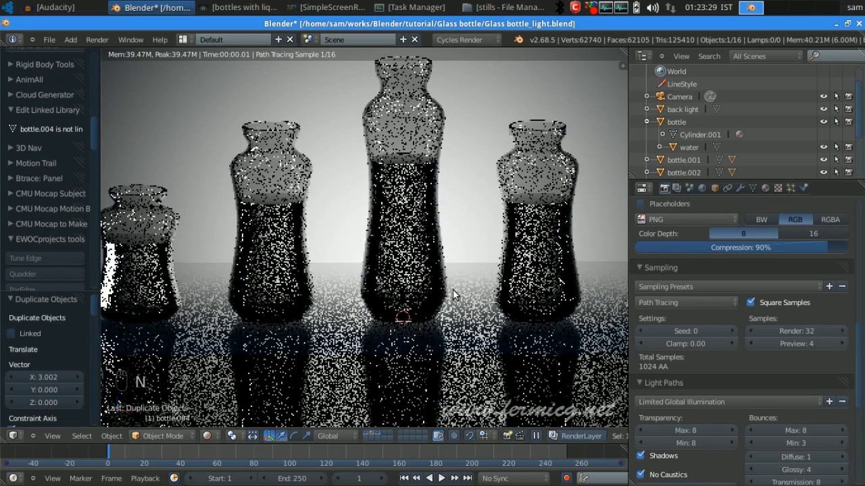
# Remove the shared water material slot from water.001, the liquid inside bottle.001.
pyautogui.scroll(-3, 453, 281)
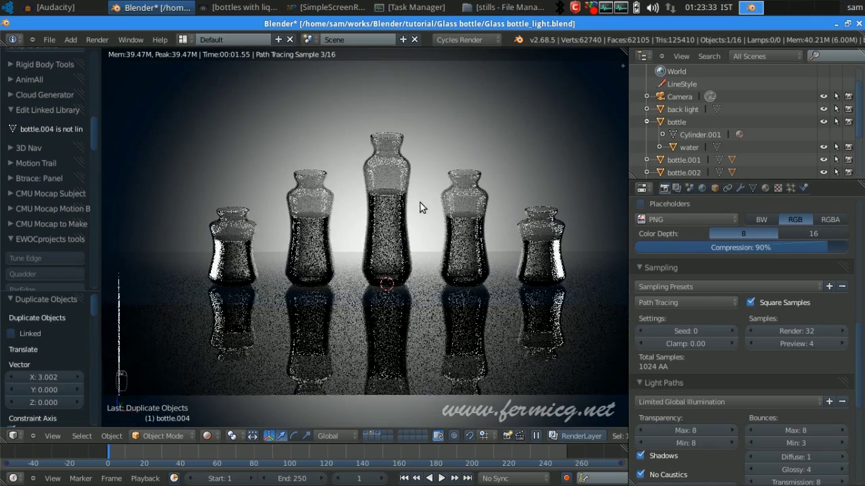
pyautogui.moveTo(409, 205); pyautogui.dragTo(429, 225, button='middle')
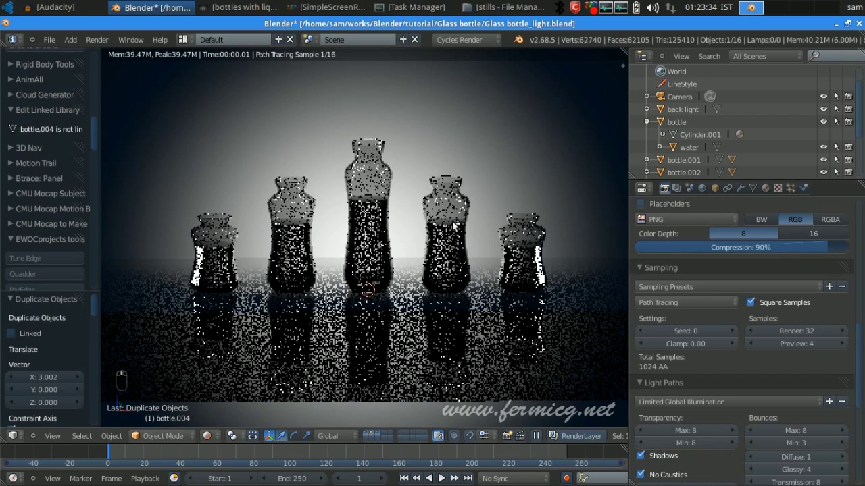
pyautogui.rightClick(457, 233)
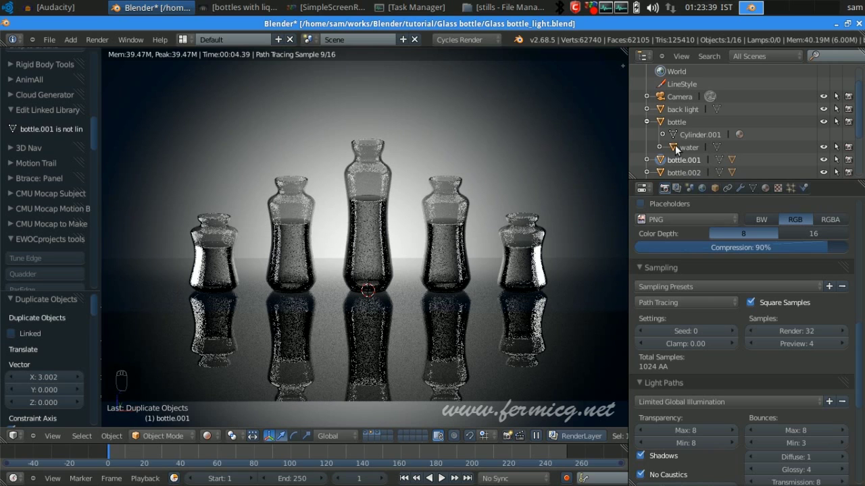
pyautogui.click(682, 109)
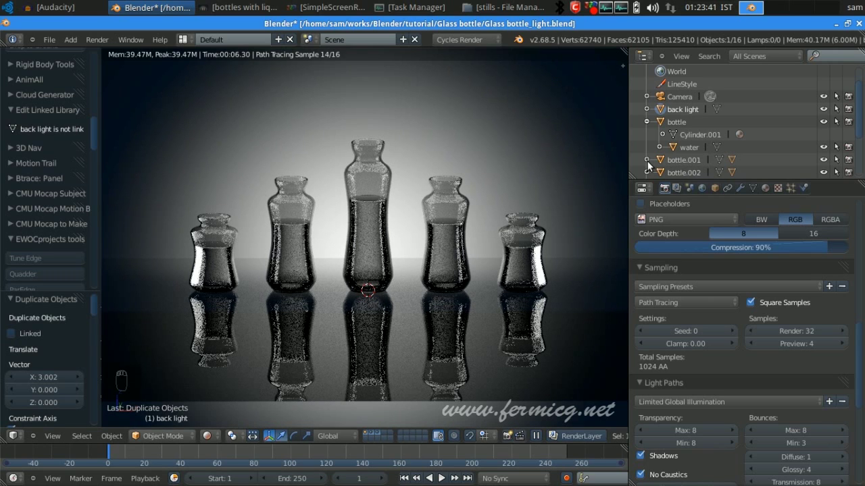
pyautogui.click(646, 160)
pyautogui.scroll(-1, 647, 160)
pyautogui.click(702, 157)
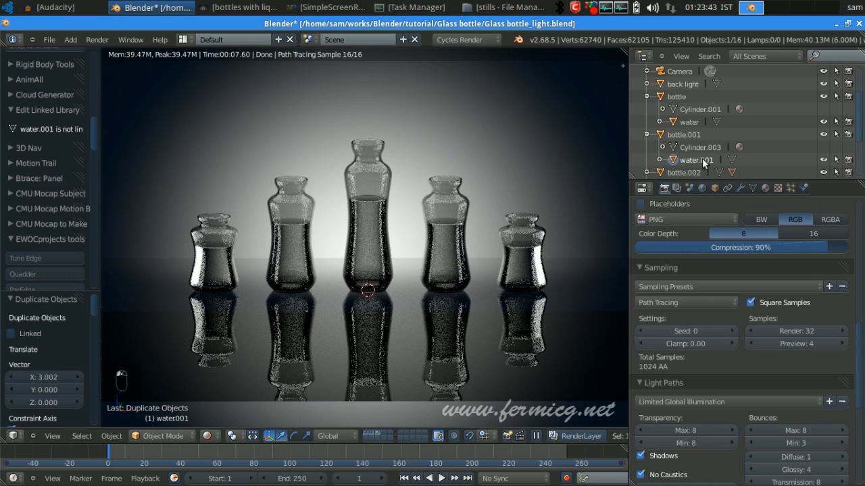
pyautogui.click(765, 189)
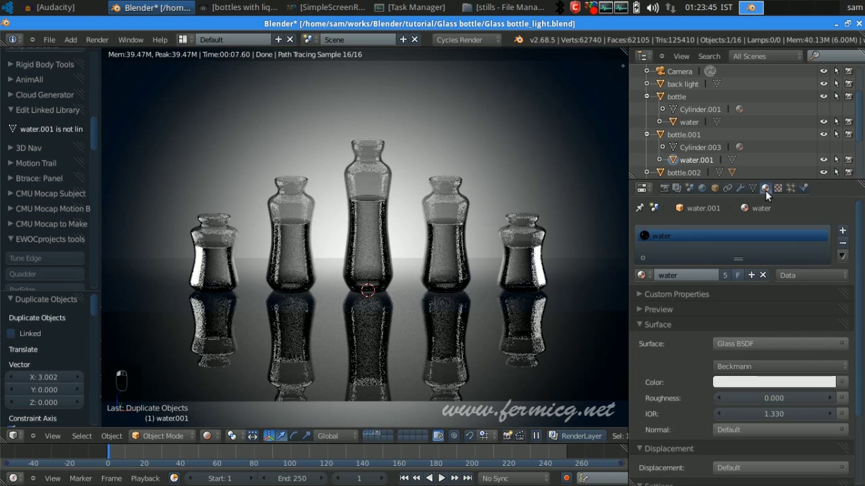
pyautogui.click(842, 242)
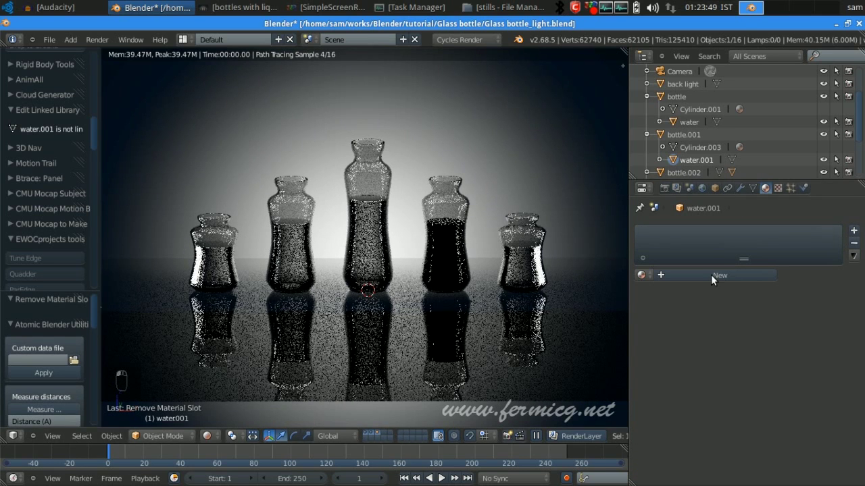
# Give water.001 a new material with a Glass BSDF surface and name it "water red".
pyautogui.click(710, 274)
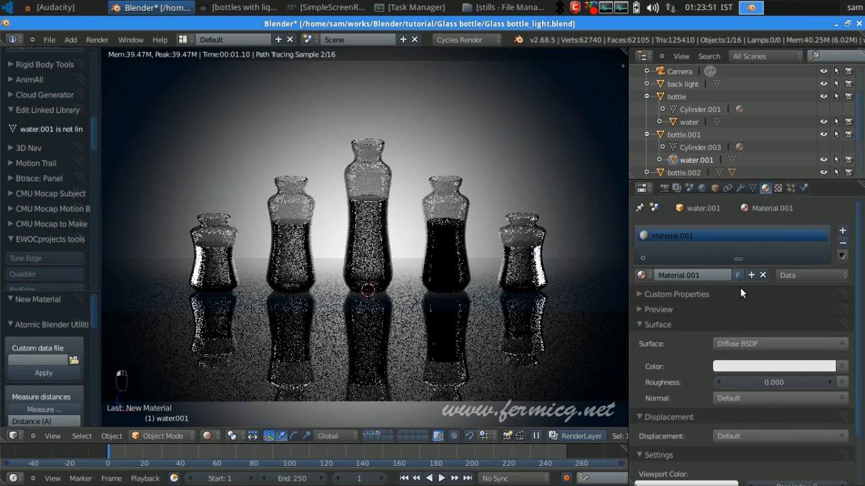
pyautogui.click(772, 341)
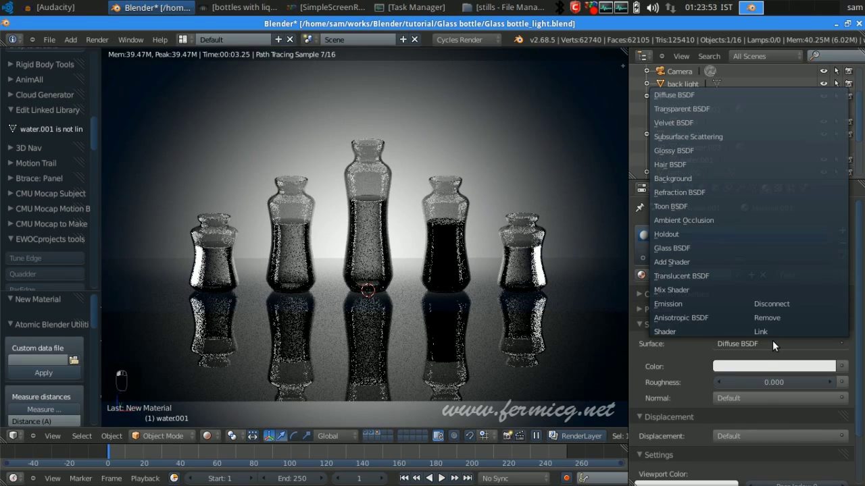
pyautogui.click(668, 248)
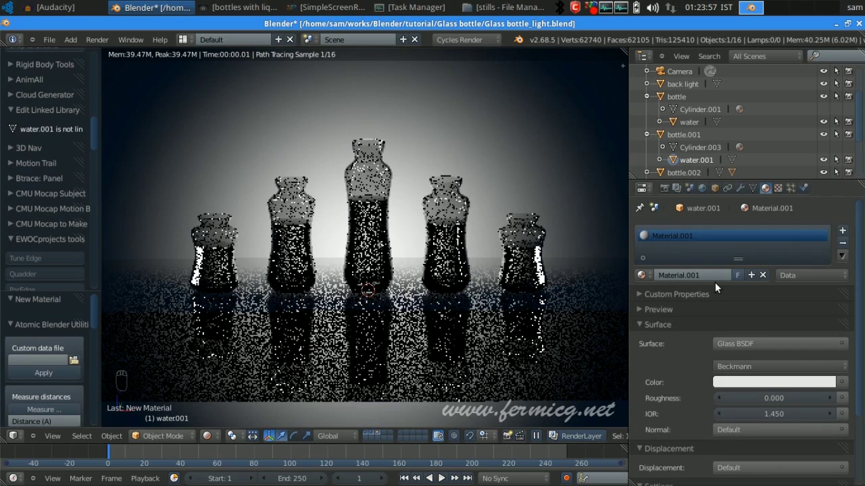
pyautogui.click(653, 273)
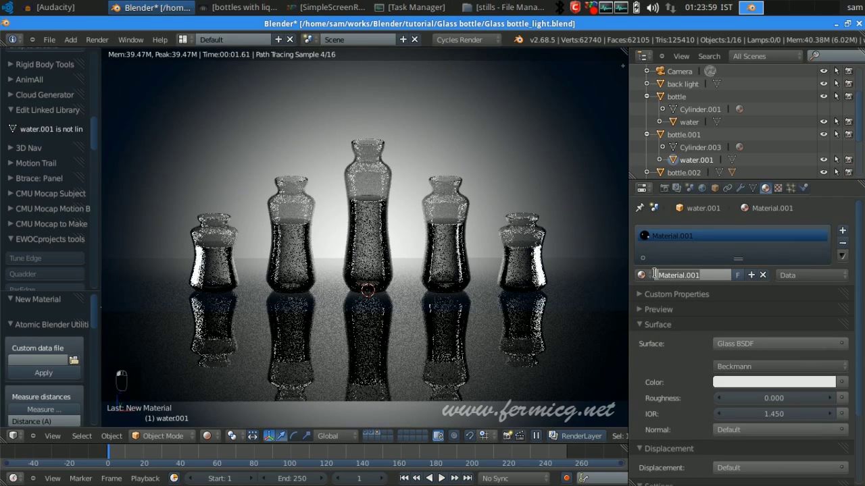
pyautogui.write('water')
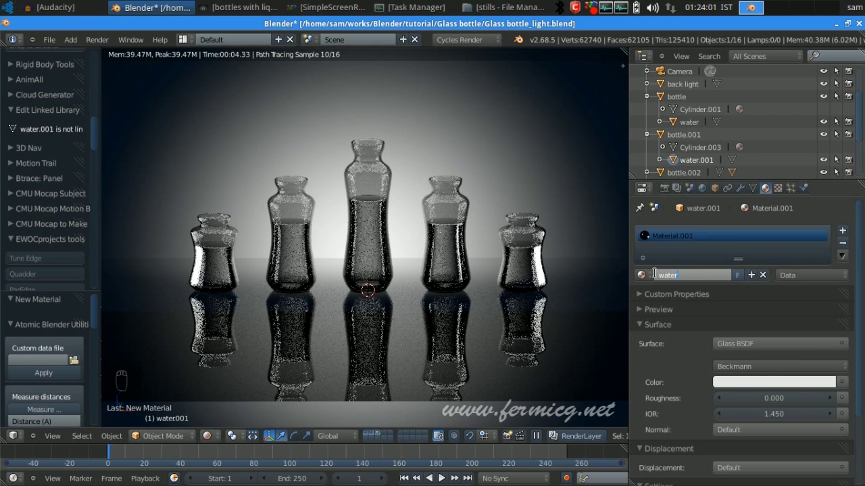
pyautogui.write(' red')
pyautogui.press('Return')
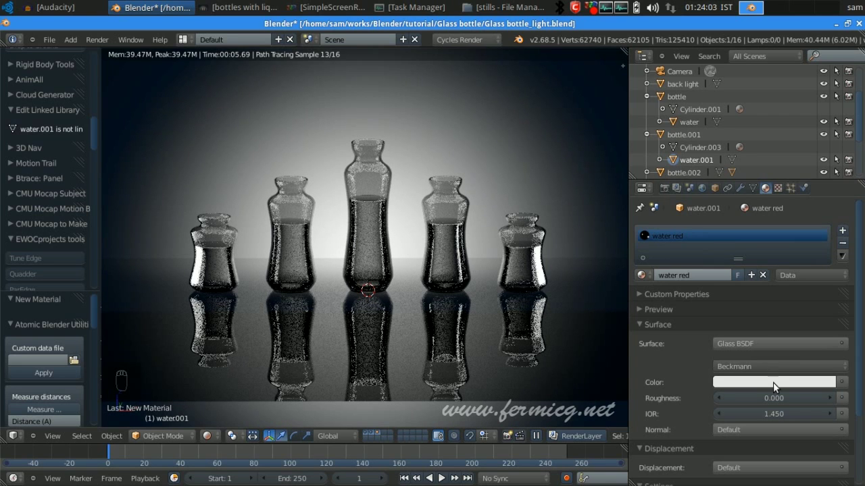
# Set the water red material's colour to pure red (R 0.800, G 0.000, B 0.000) and its IOR to 1.33.
pyautogui.click(773, 382)
pyautogui.moveTo(768, 283); pyautogui.dragTo(774, 375)
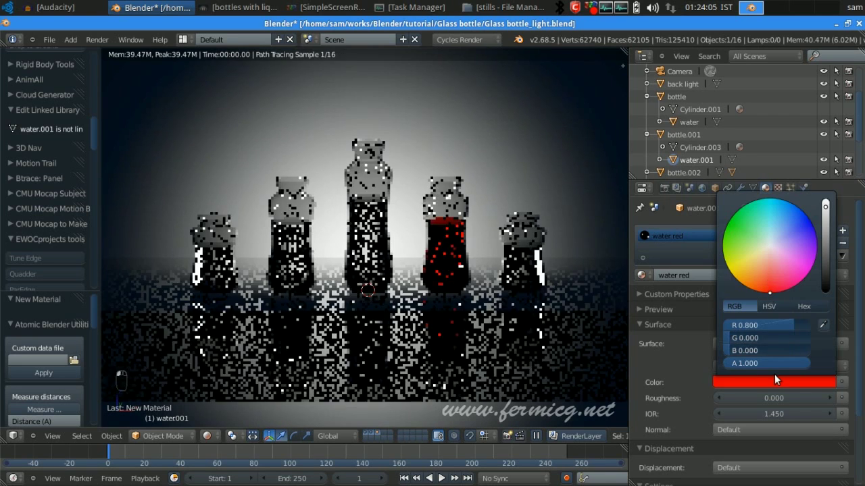
pyautogui.click(780, 414)
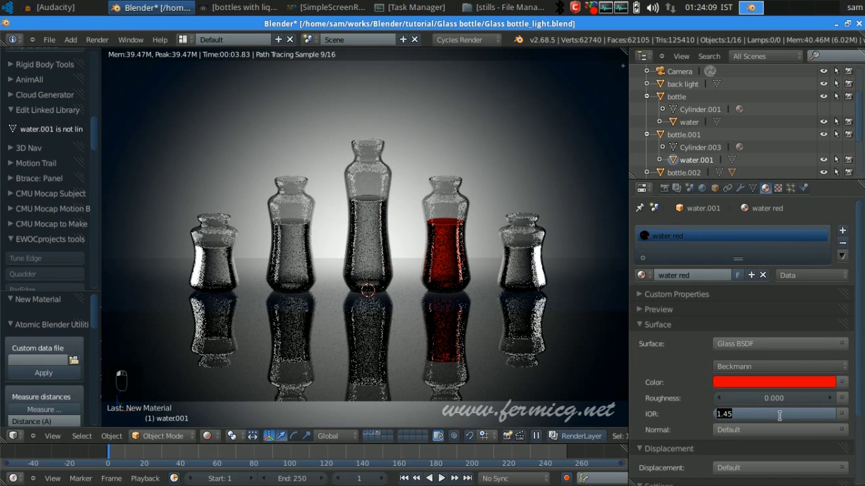
pyautogui.write('1')
pyautogui.press('Return')
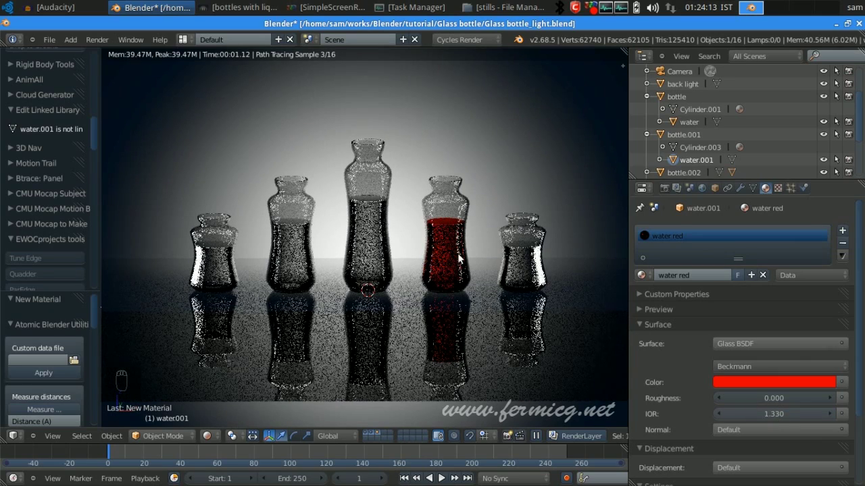
# Remove the shared water material slot from water.004, the liquid inside the short bottle.004.
pyautogui.rightClick(536, 249)
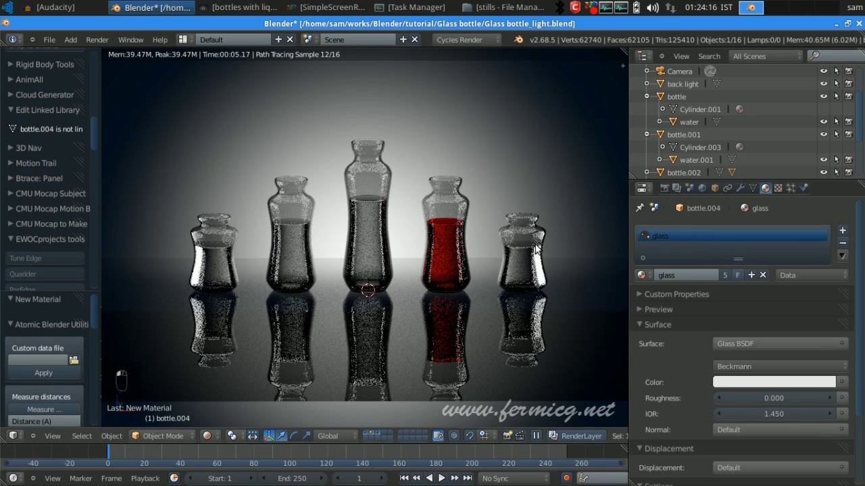
pyautogui.scroll(-2, 700, 151)
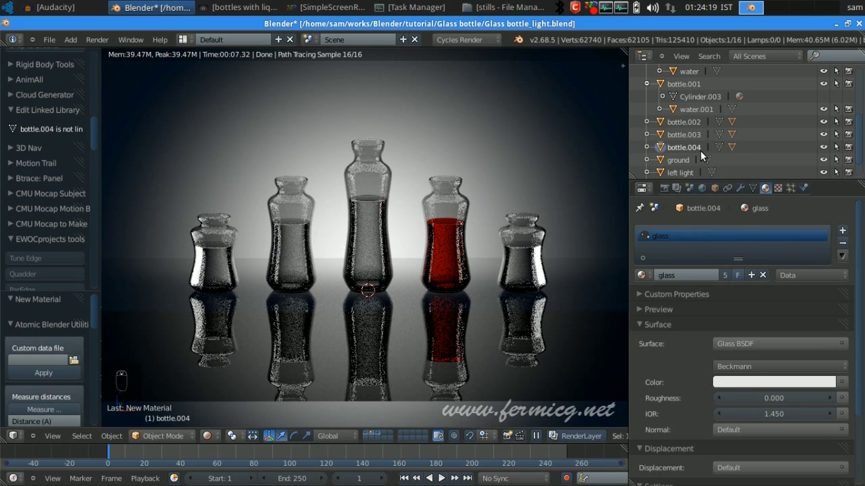
pyautogui.click(647, 146)
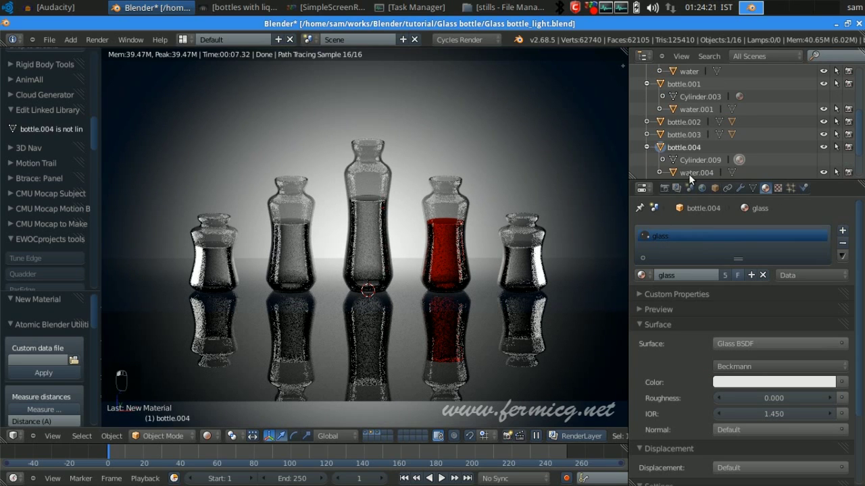
pyautogui.click(689, 172)
pyautogui.click(842, 243)
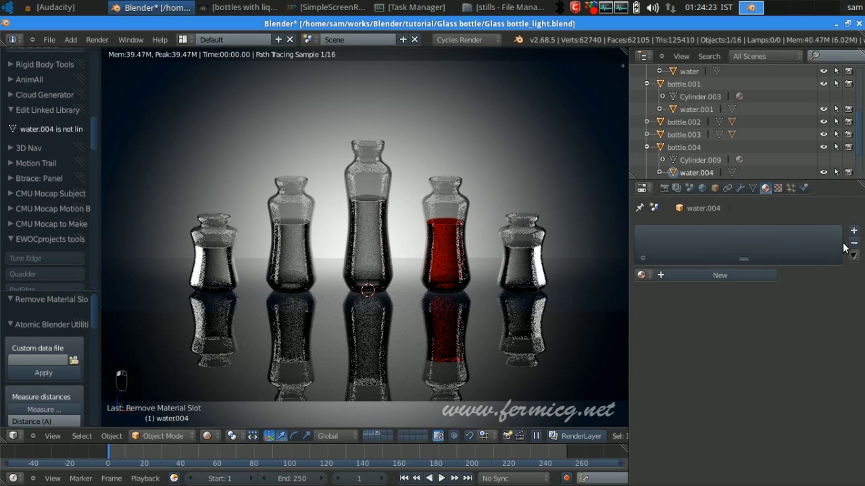
# Give water.004 a new material named "water pink" and set its surface to Glass BSDF.
pyautogui.click(748, 275)
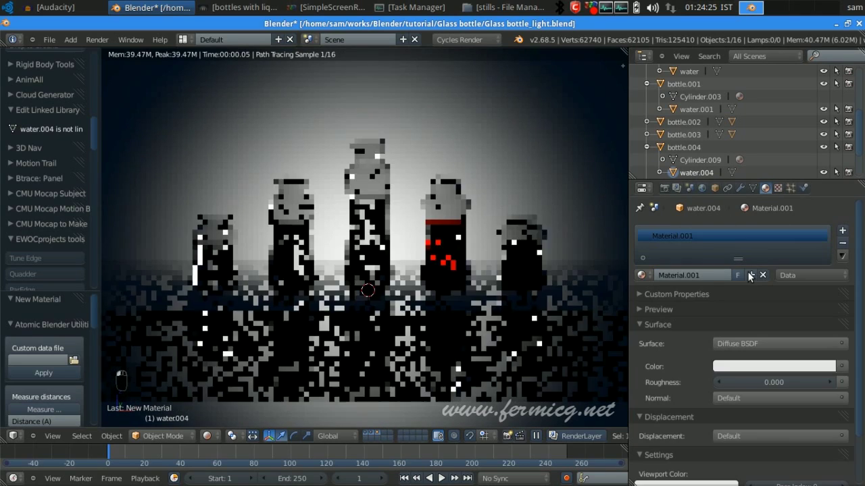
pyautogui.click(711, 275)
pyautogui.write('wa')
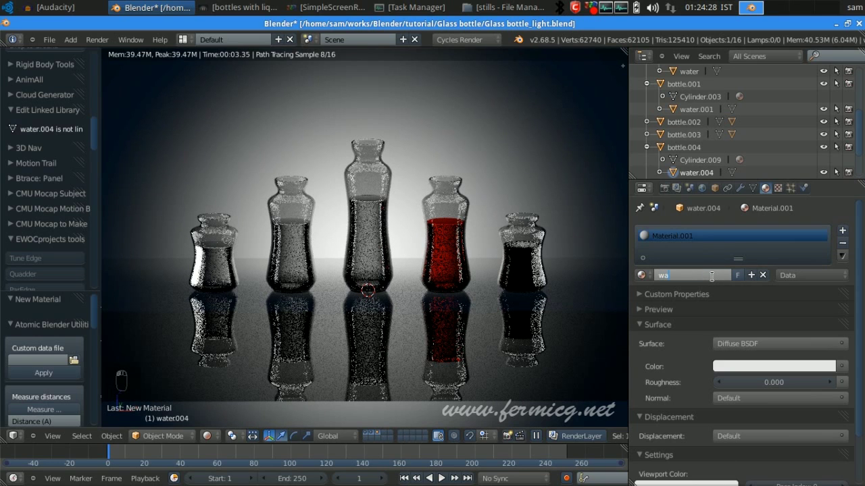
pyautogui.write('ter pink')
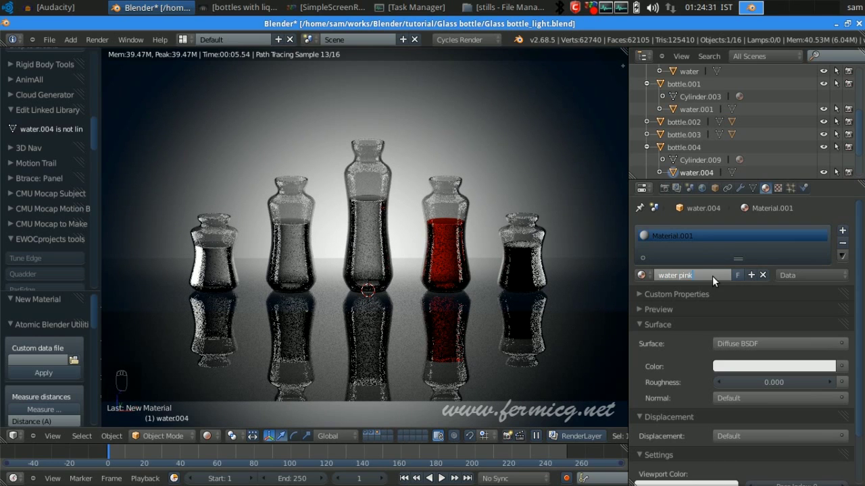
pyautogui.press('Return')
pyautogui.click(794, 343)
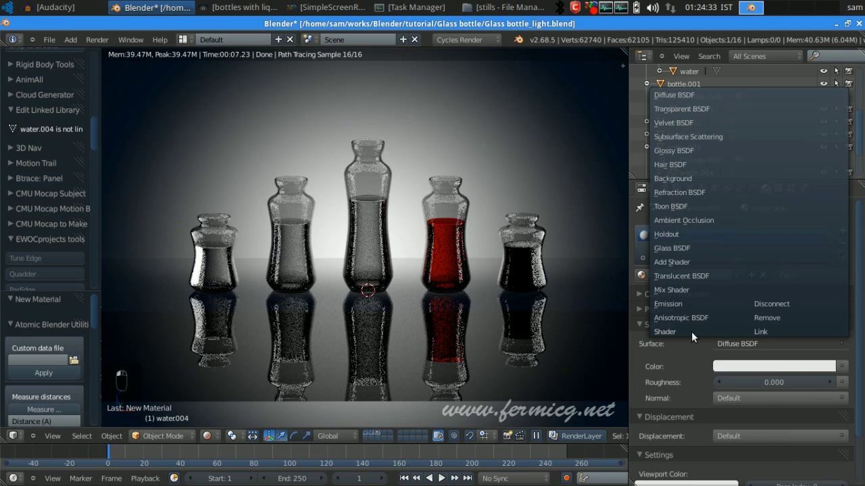
pyautogui.click(688, 248)
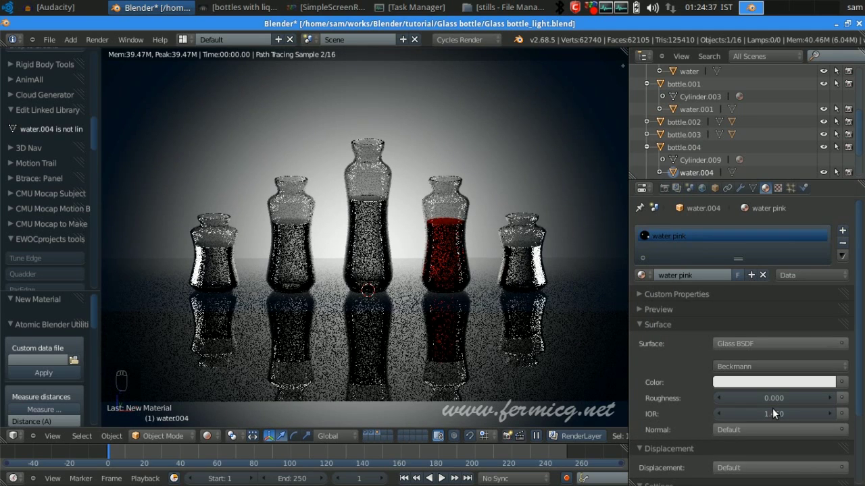
# Set the water pink material's IOR to 1.33 and its colour to a saturated pink.
pyautogui.click(772, 411)
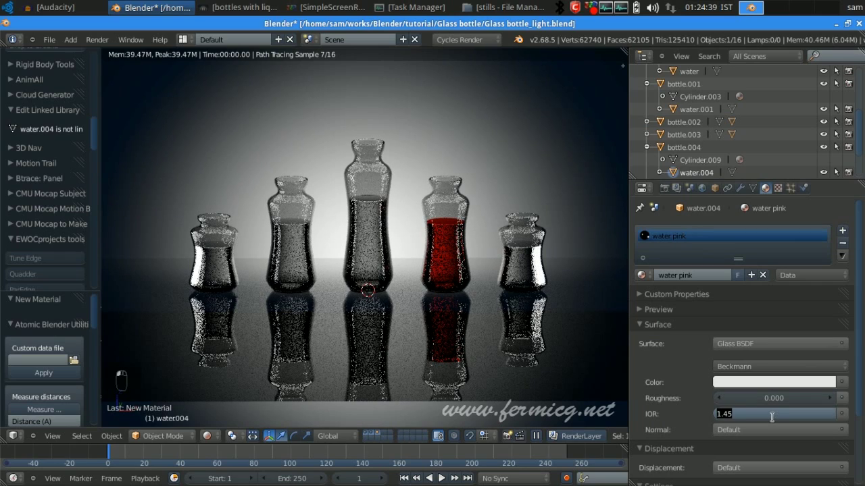
pyautogui.write('1.33')
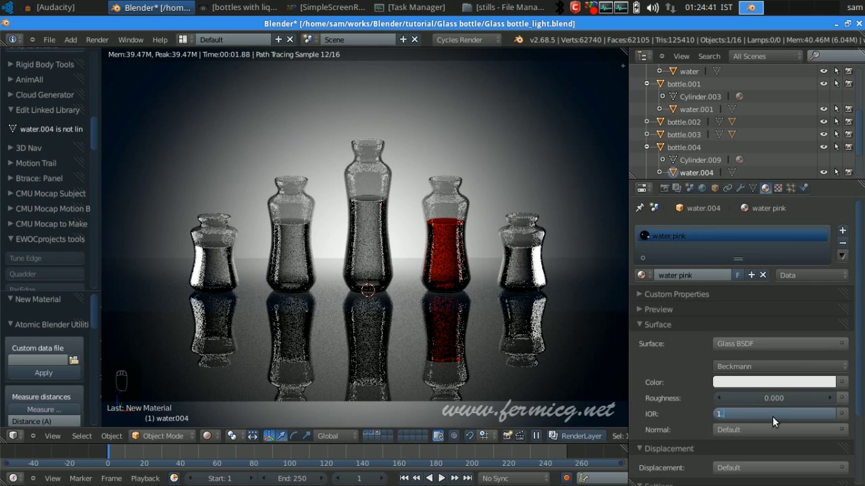
pyautogui.press('Return')
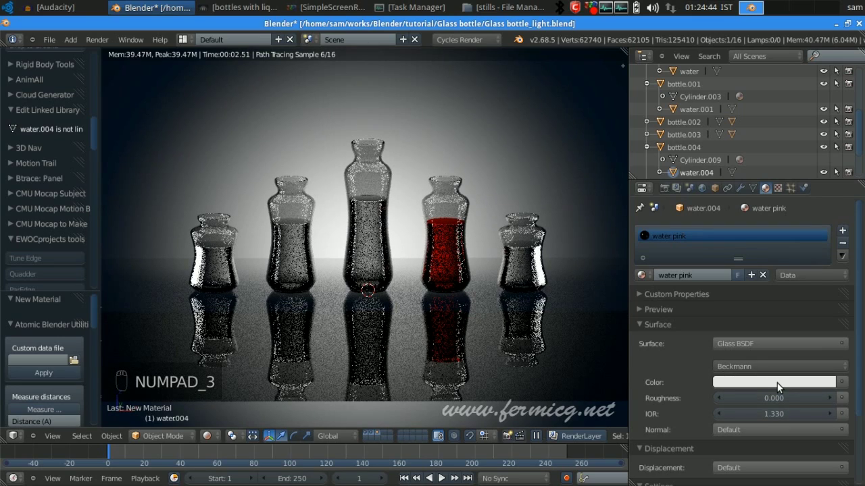
pyautogui.click(777, 382)
pyautogui.click(804, 272)
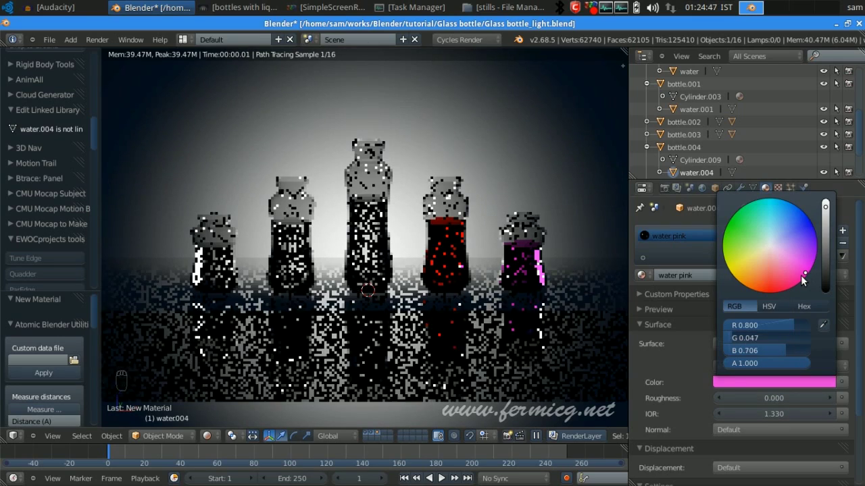
pyautogui.click(802, 277)
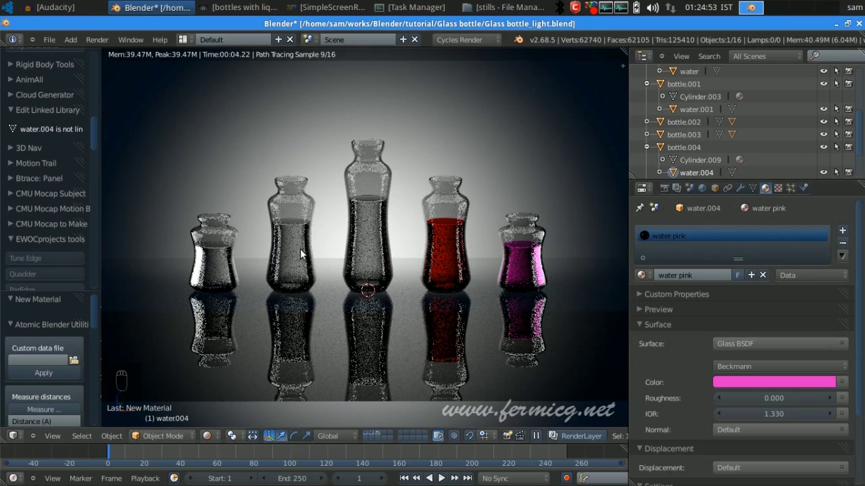
# Remove the shared water material slot from water.002, the liquid inside bottle.002.
pyautogui.rightClick(293, 219)
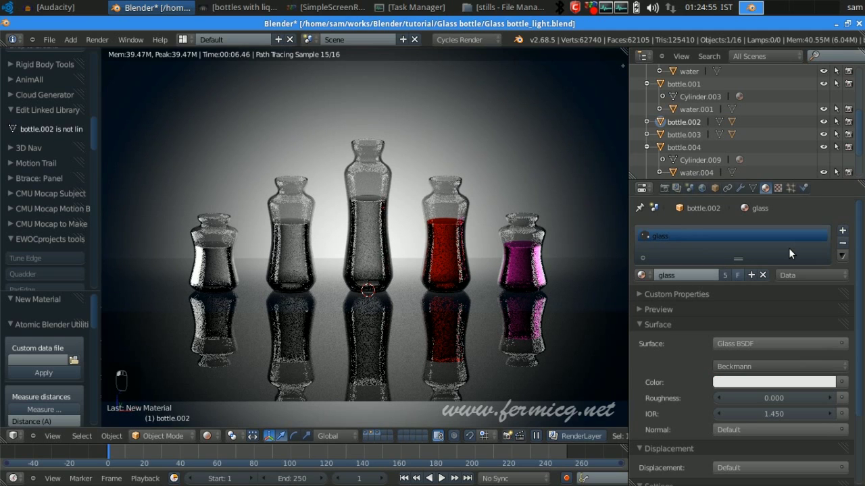
pyautogui.scroll(-1, 709, 161)
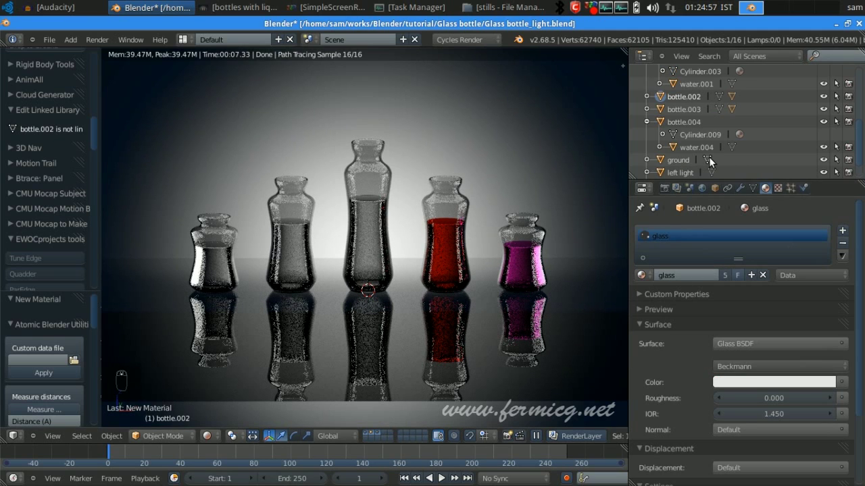
pyautogui.scroll(1, 709, 160)
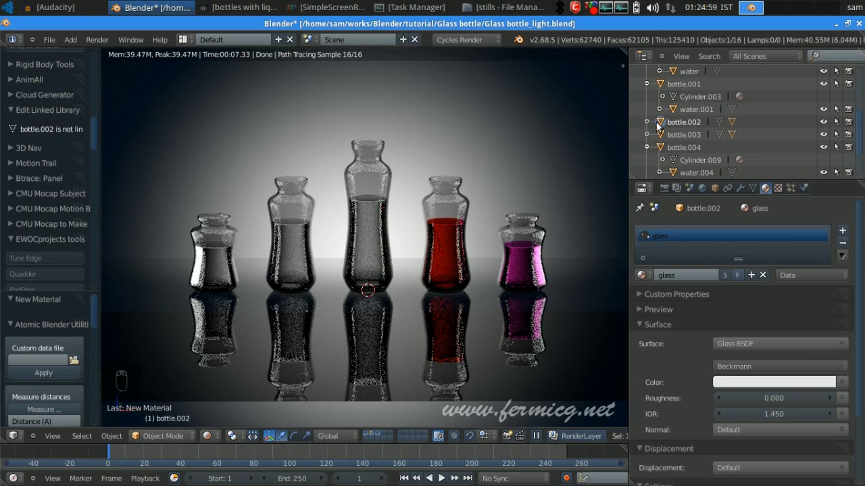
pyautogui.click(647, 121)
pyautogui.click(694, 146)
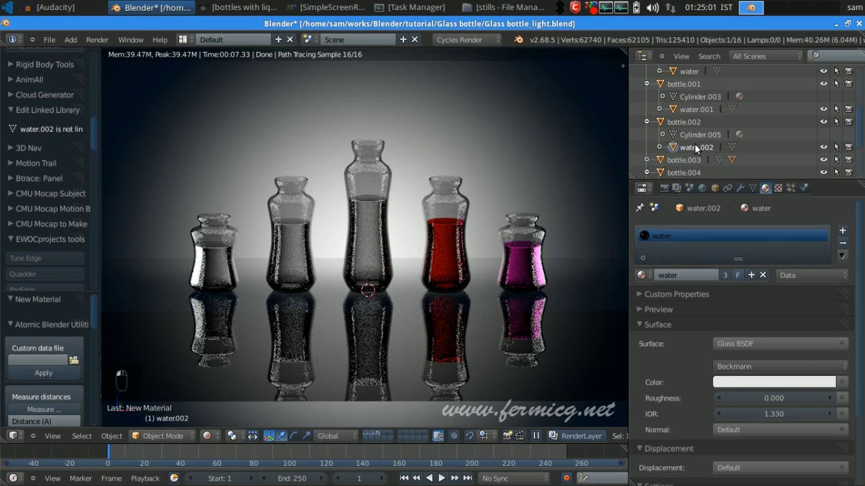
pyautogui.click(841, 243)
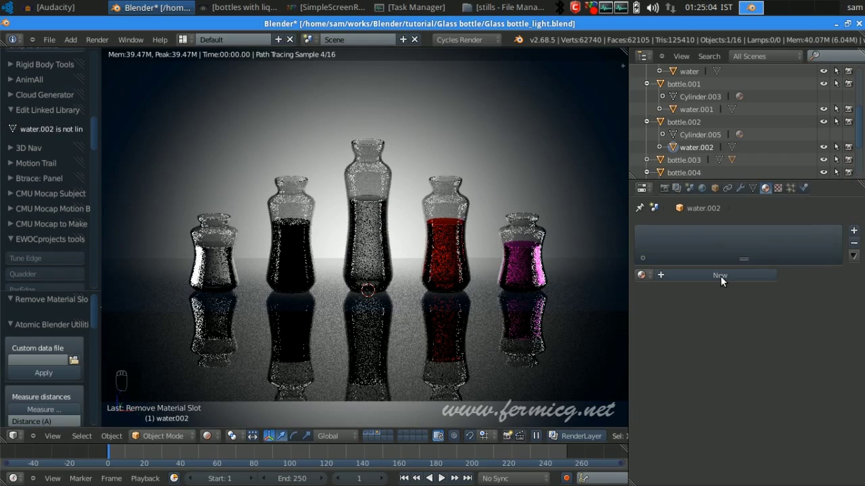
# Give water.002 a new material named "water green" and set its surface to Glass BSDF.
pyautogui.click(720, 276)
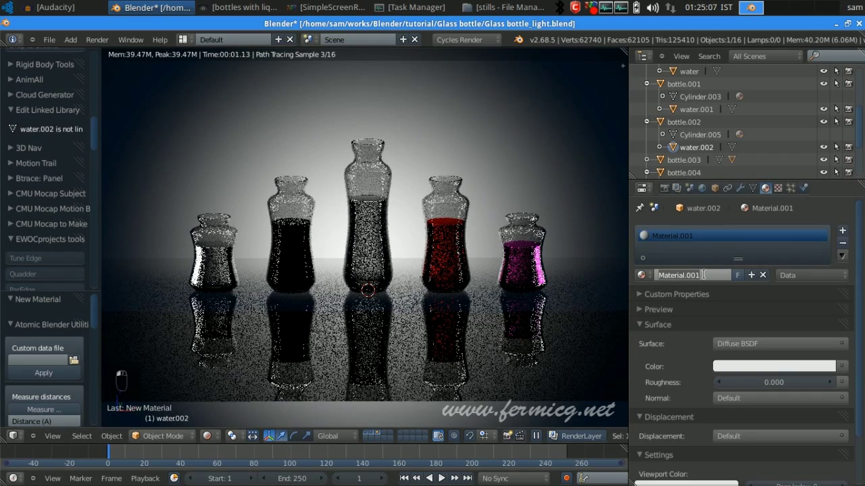
pyautogui.write('water')
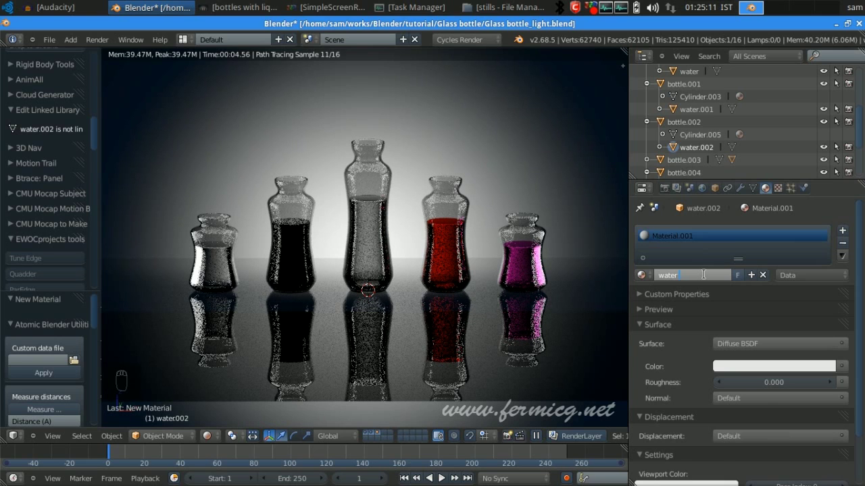
pyautogui.write(' green')
pyautogui.press('Return')
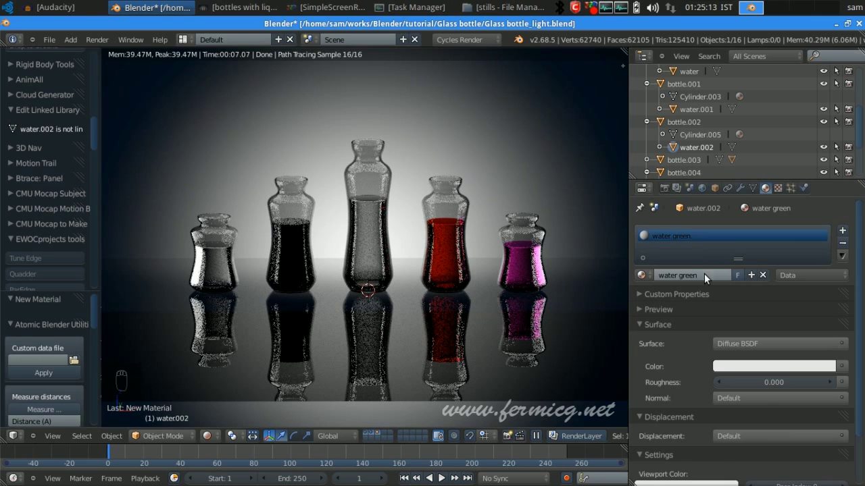
pyautogui.click(758, 344)
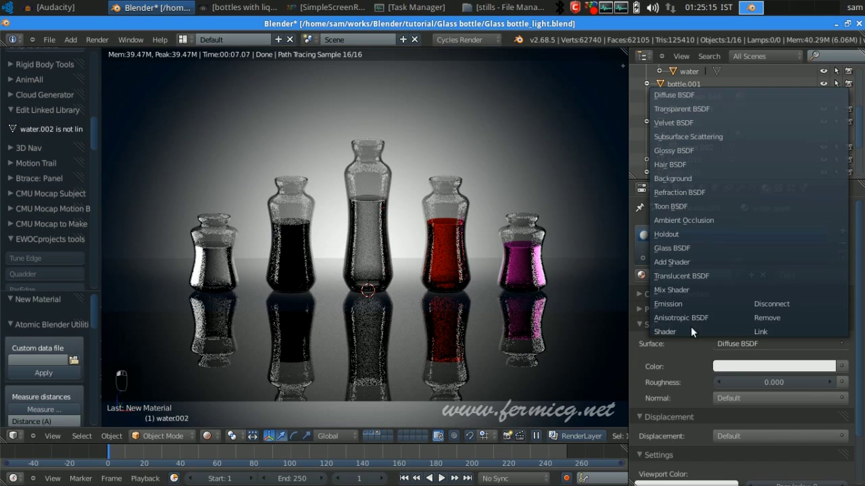
pyautogui.click(682, 247)
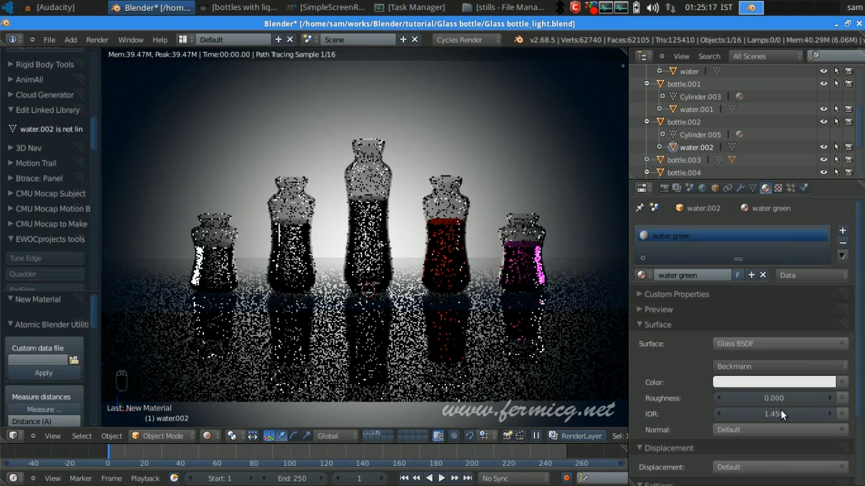
# Set the water green material's IOR to 1.33 and its colour to a saturated green, about R 0.138, G 0.800, B 0.039.
pyautogui.click(780, 410)
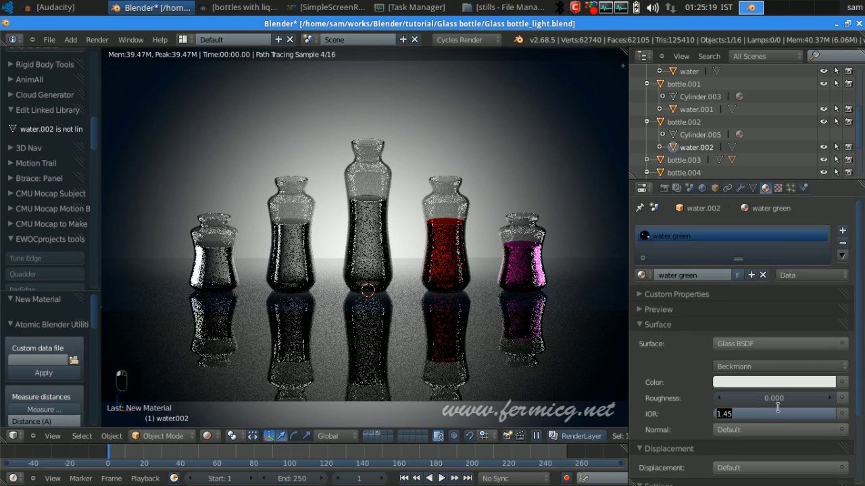
pyautogui.write('1.33')
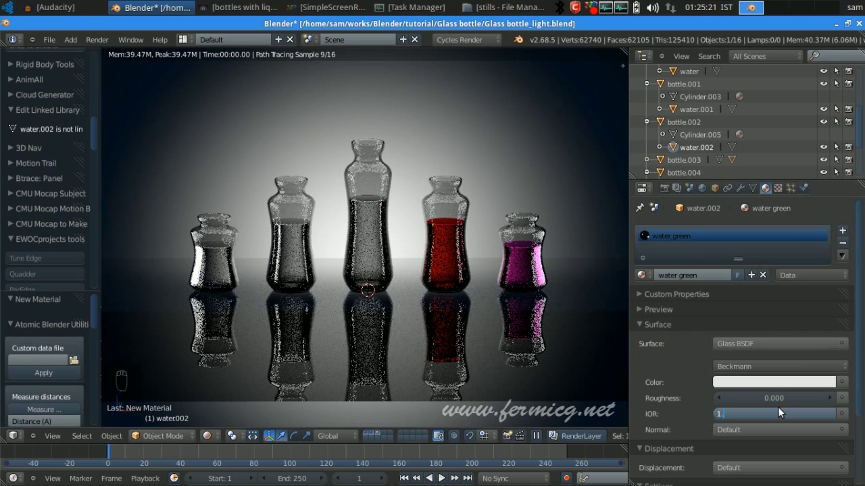
pyautogui.press('Return')
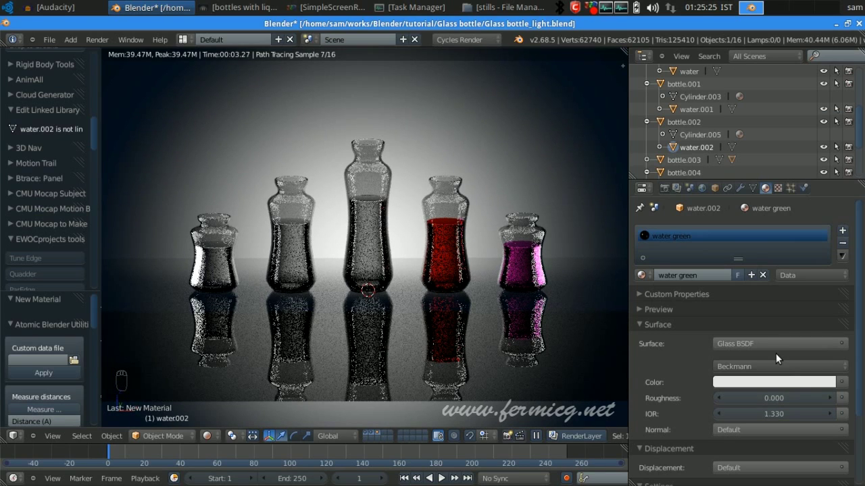
pyautogui.click(776, 382)
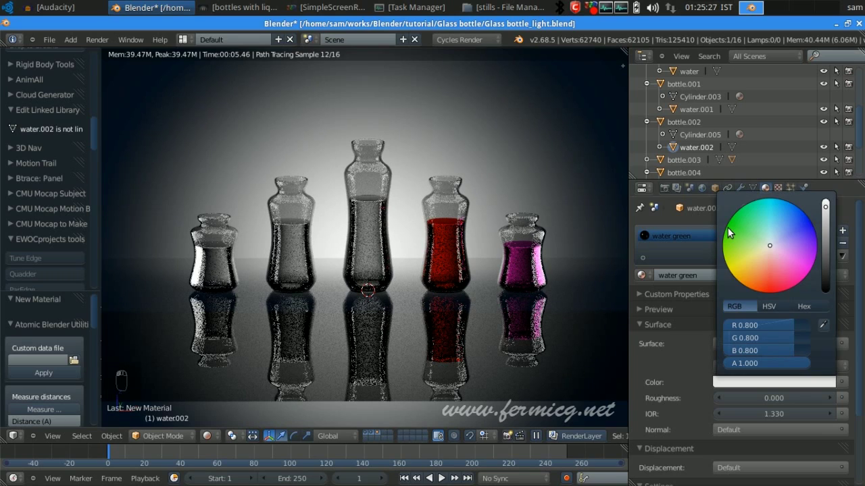
pyautogui.click(727, 229)
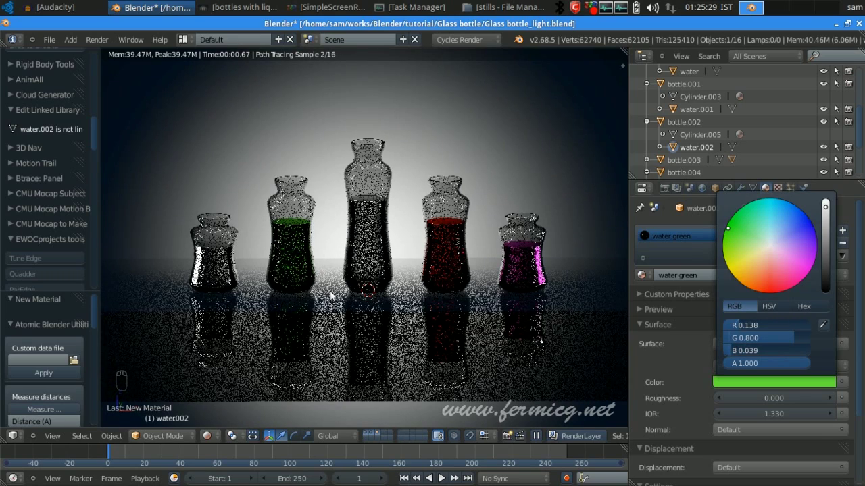
# Remove the shared water material slot from water.003, the liquid inside the short bottle.003.
pyautogui.rightClick(211, 256)
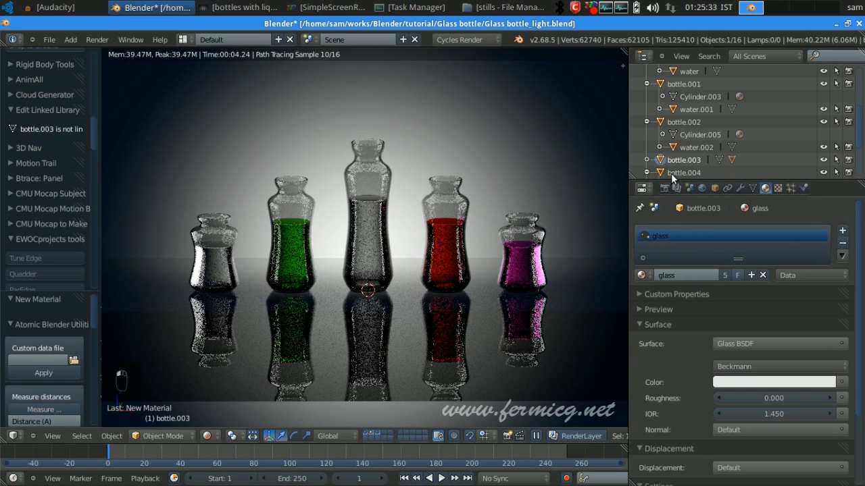
pyautogui.scroll(-2, 697, 161)
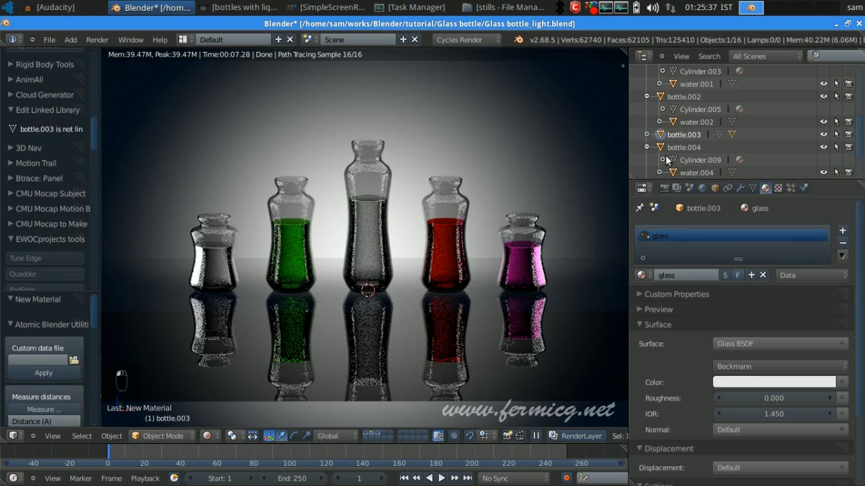
pyautogui.click(646, 135)
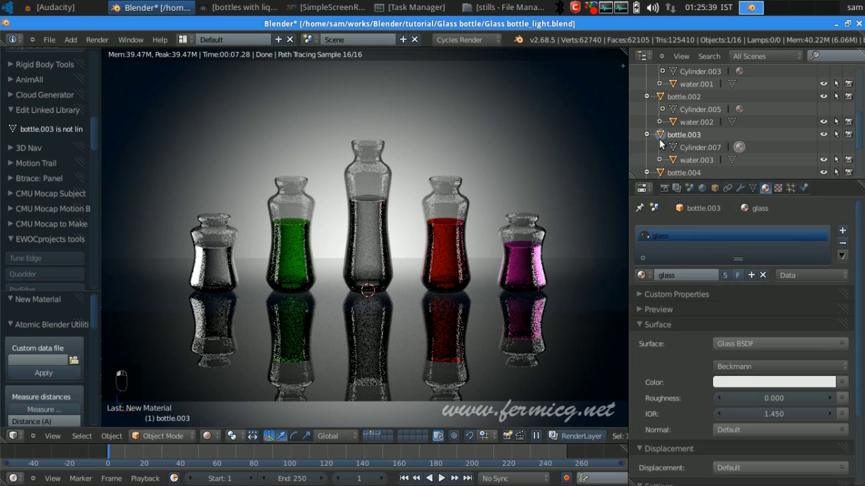
pyautogui.click(689, 161)
pyautogui.click(841, 242)
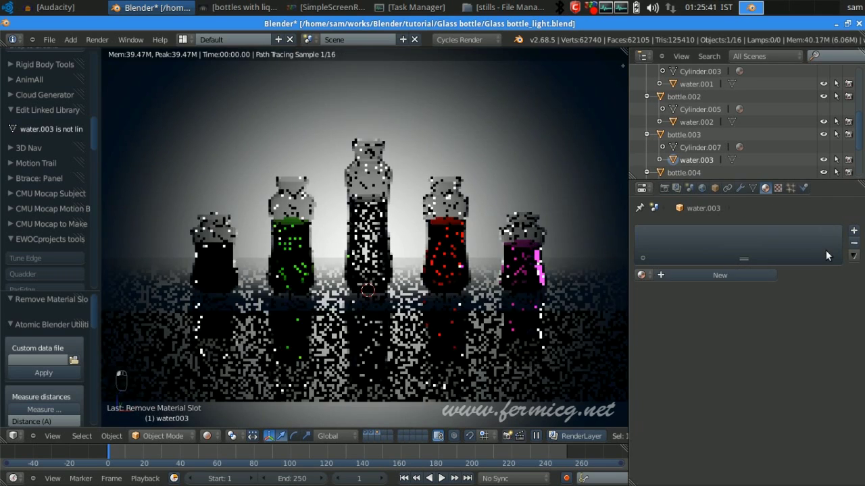
# Give water.003 a new material named "water blue" and set its surface to Glass BSDF.
pyautogui.click(702, 275)
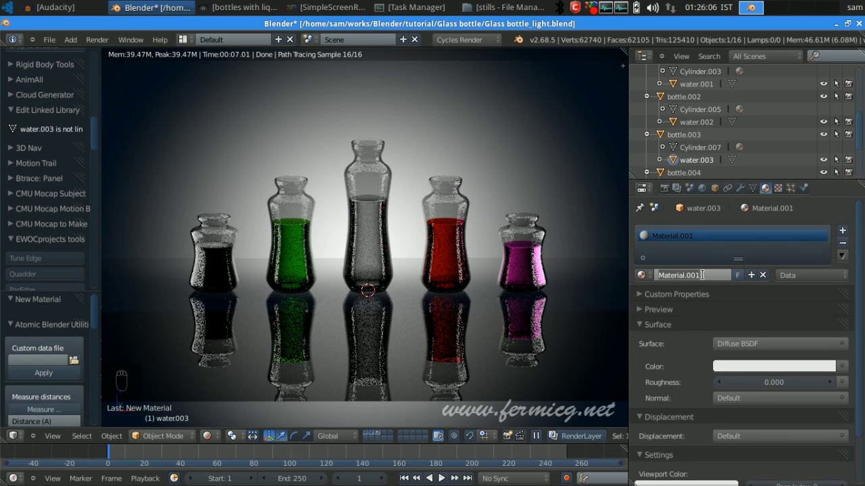
pyautogui.write('water')
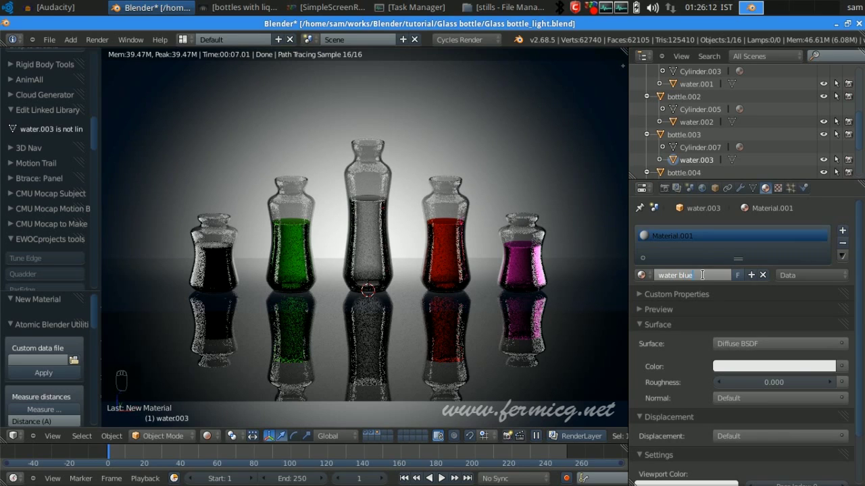
pyautogui.write('blue')
pyautogui.press('Return')
pyautogui.click(749, 344)
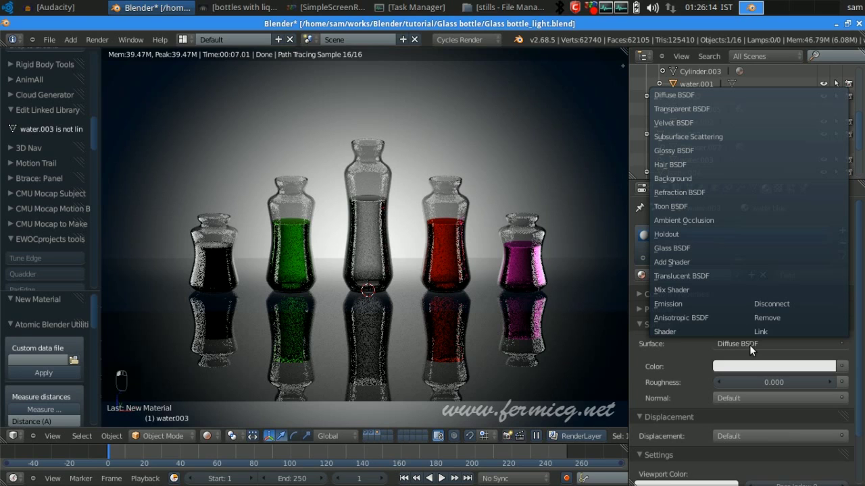
pyautogui.click(691, 249)
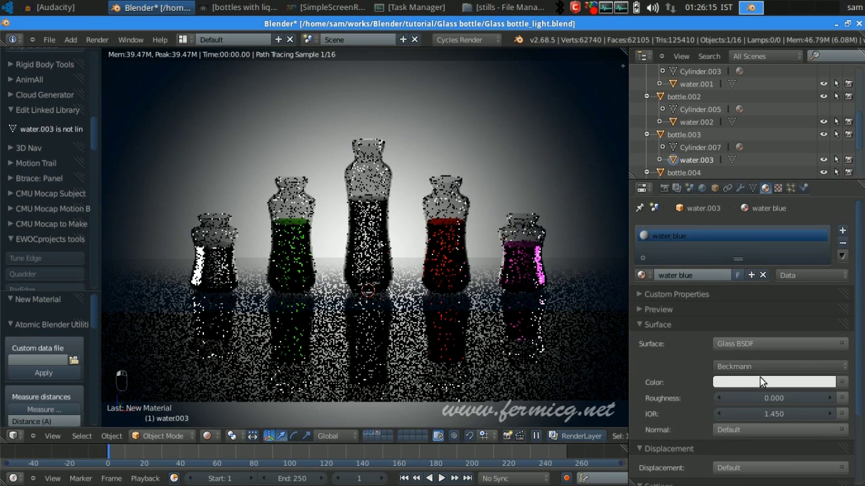
# Set the water blue material's colour to a medium blue and its IOR to 1.33.
pyautogui.click(760, 380)
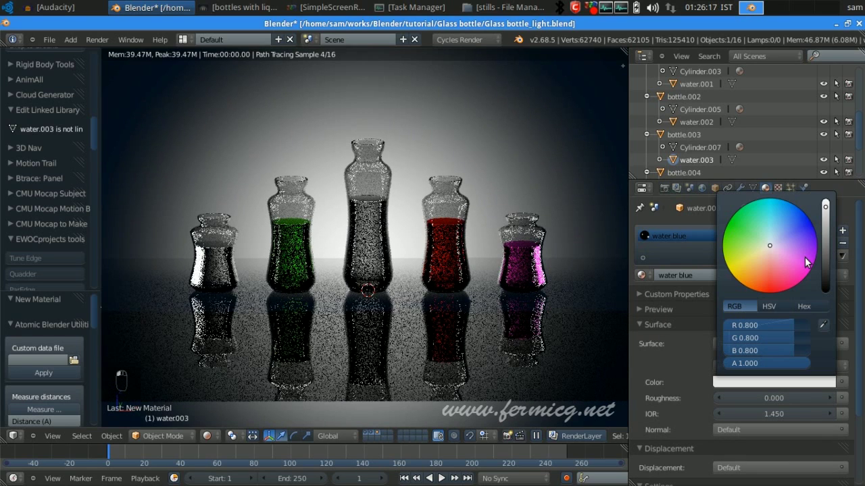
pyautogui.click(812, 223)
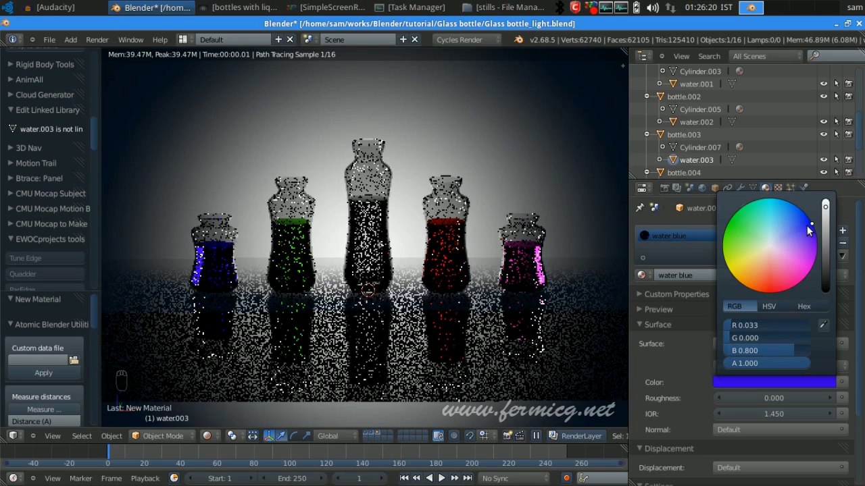
pyautogui.click(805, 222)
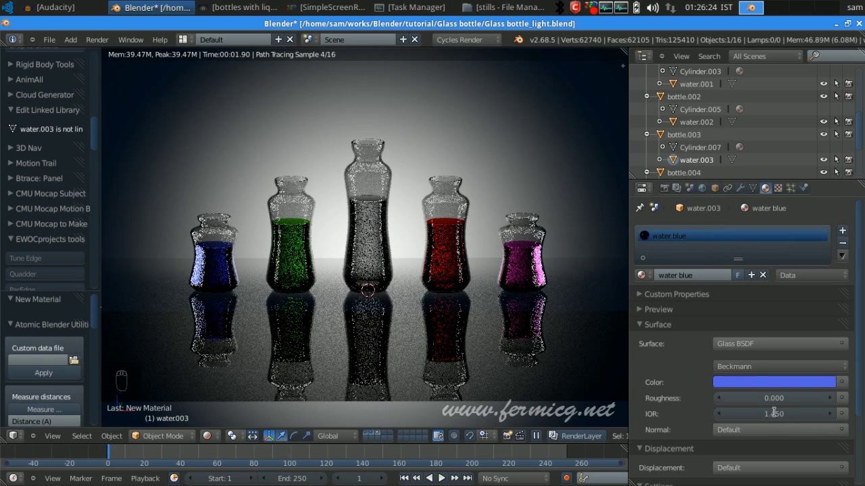
pyautogui.click(773, 414)
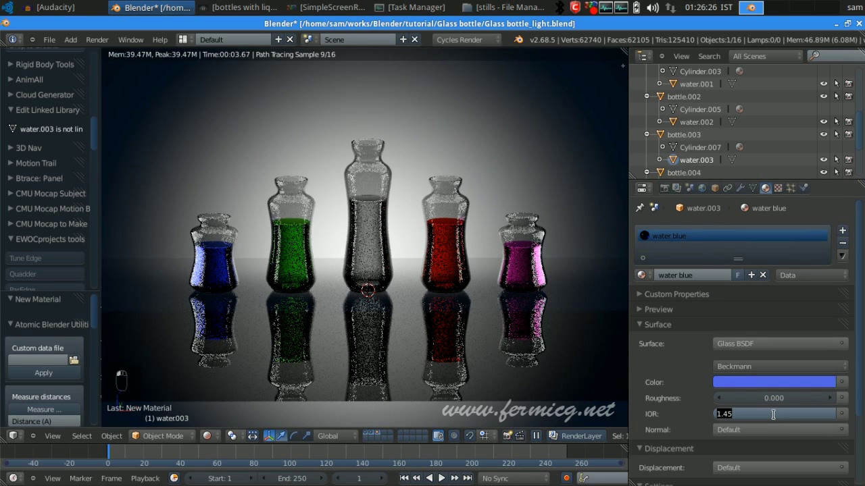
pyautogui.write('1.3')
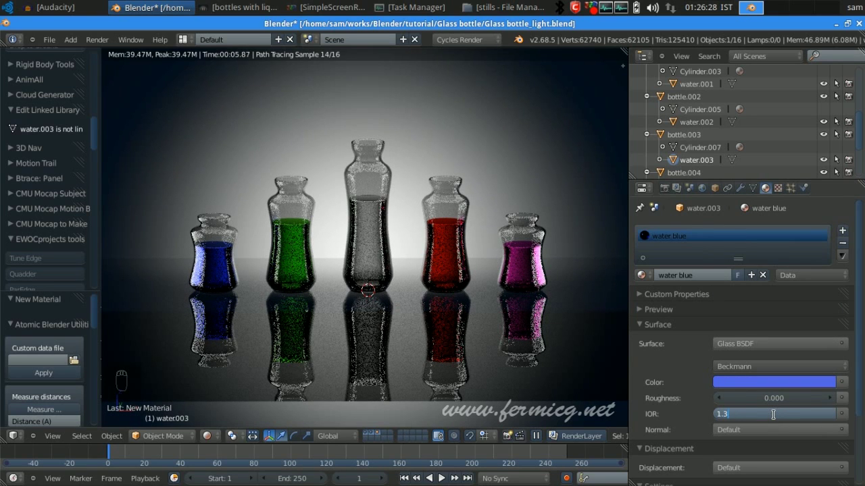
pyautogui.write('3')
pyautogui.press('Return')
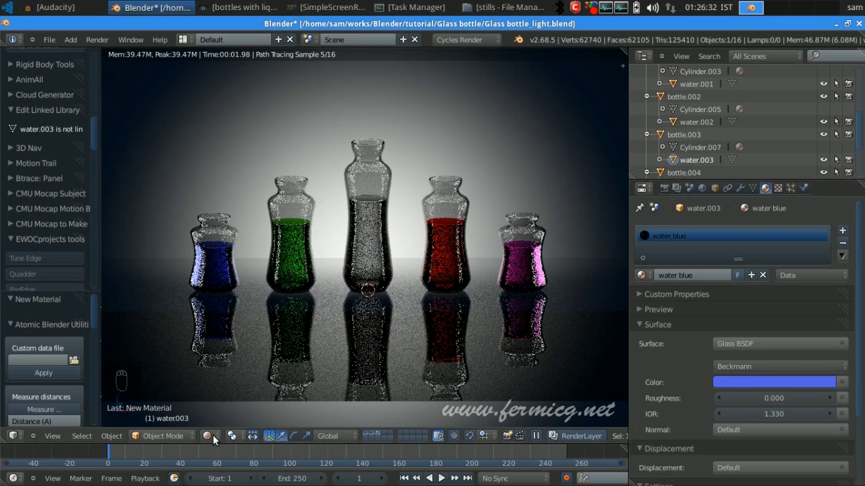
# Switch the viewport to Solid shading, then apply the Final sampling preset with render samples set to 32.
pyautogui.click(209, 436)
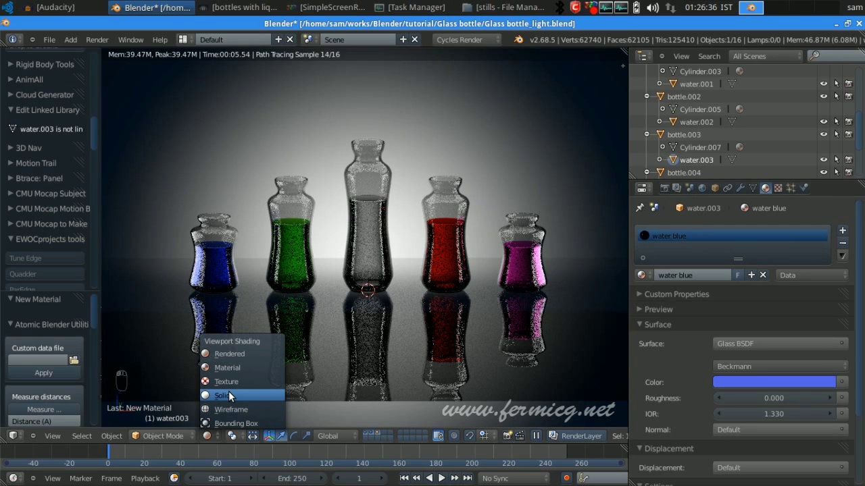
pyautogui.click(229, 391)
pyautogui.click(662, 188)
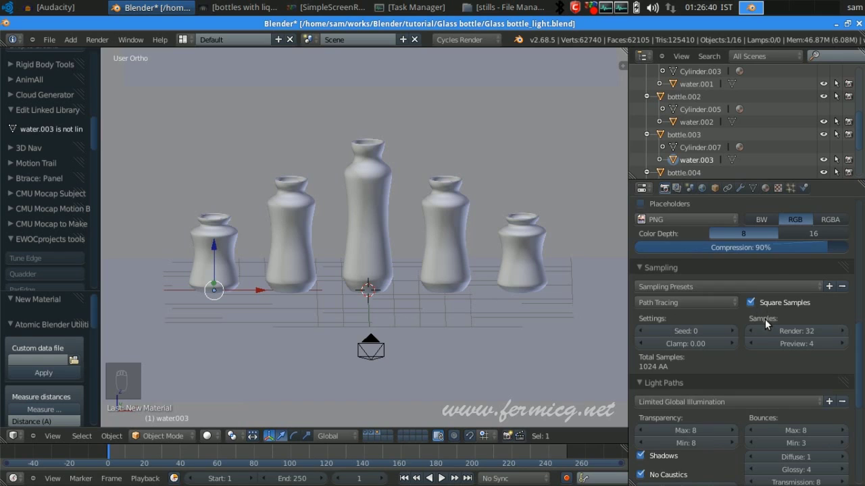
pyautogui.scroll(3, 764, 322)
pyautogui.click(752, 362)
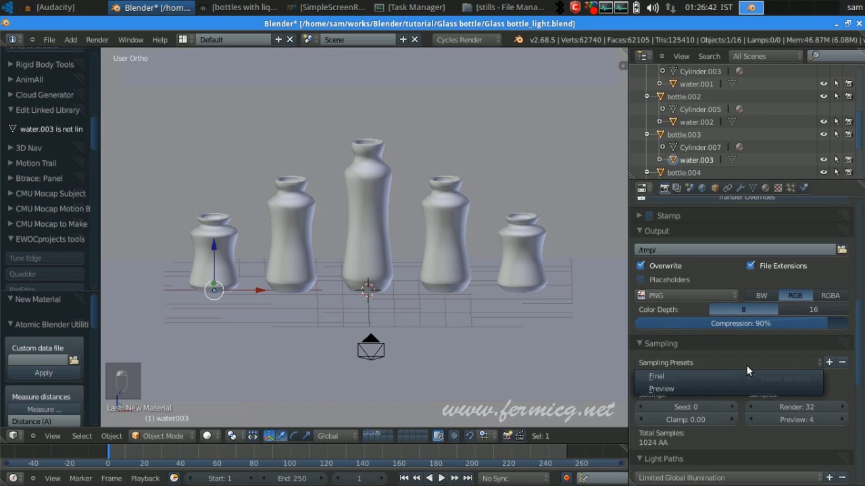
pyautogui.click(734, 373)
pyautogui.click(805, 402)
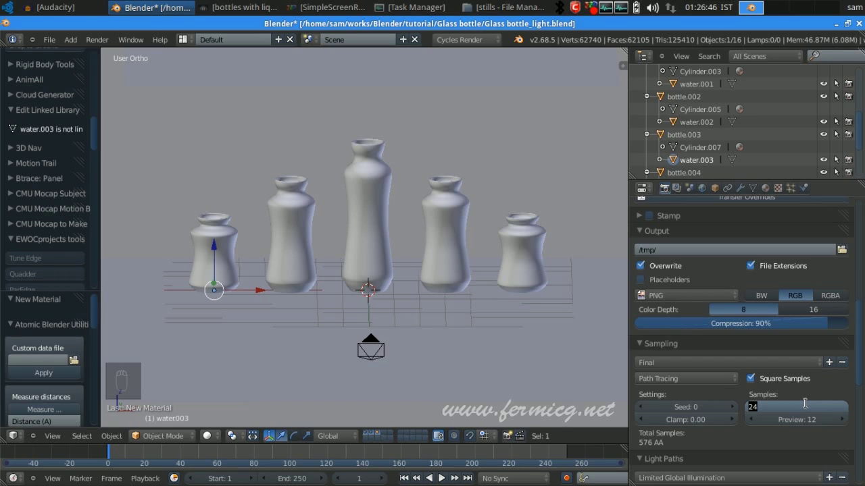
pyautogui.write('32')
pyautogui.press('Return')
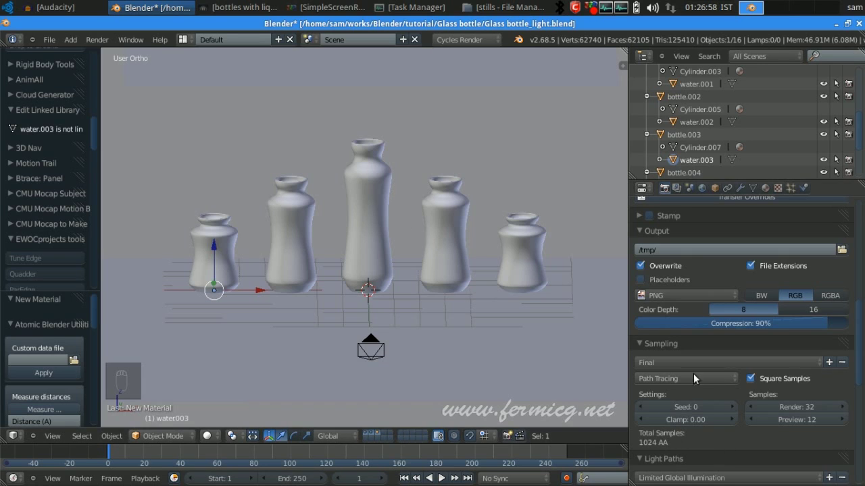
# Change the Cycles render device to CPU.
pyautogui.scroll(-3, 770, 378)
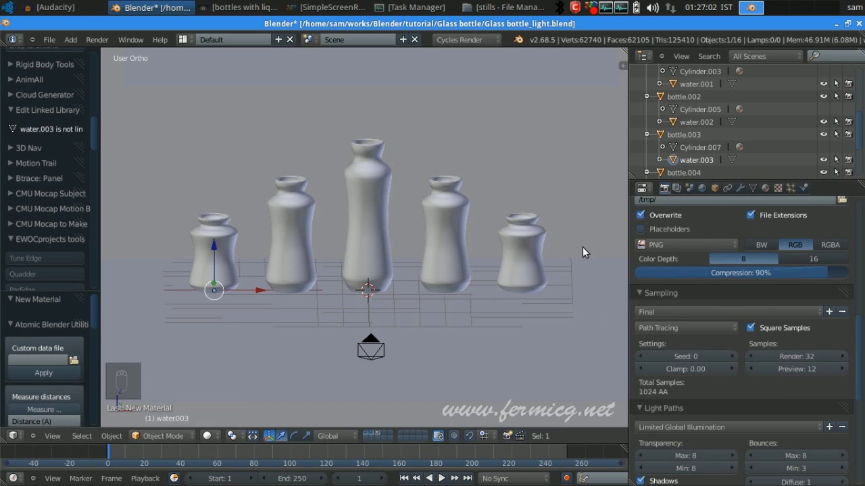
pyautogui.scroll(10, 763, 405)
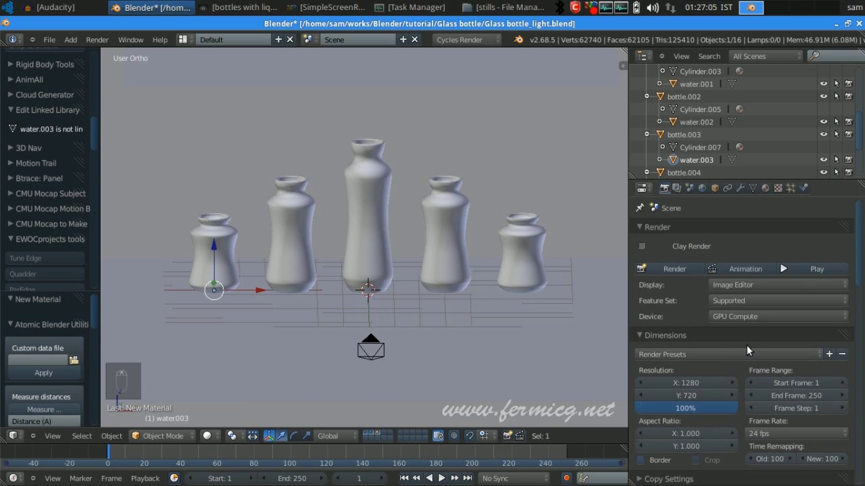
pyautogui.click(767, 317)
pyautogui.click(736, 303)
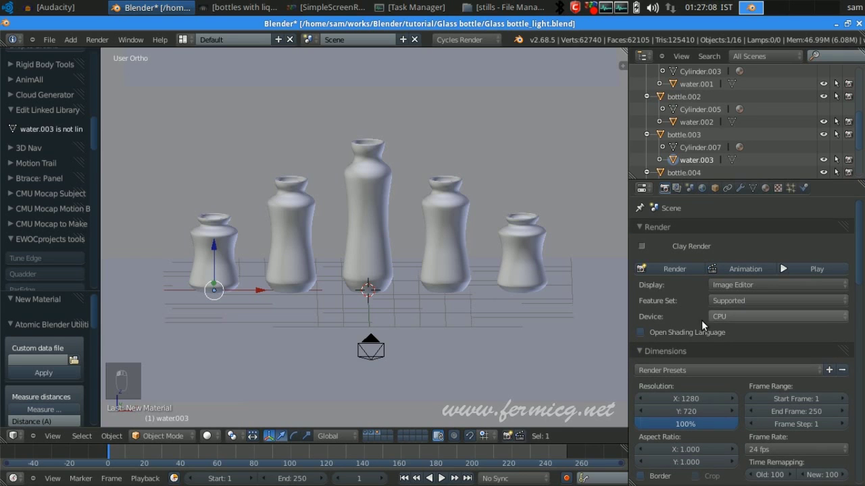
# Apply the Full Global Illumination preset to the scene's light paths.
pyautogui.scroll(-7, 707, 410)
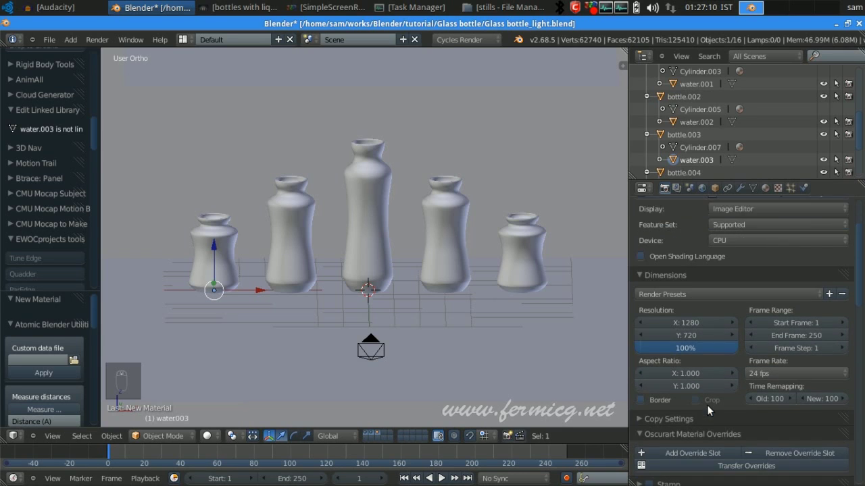
pyautogui.scroll(-8, 686, 389)
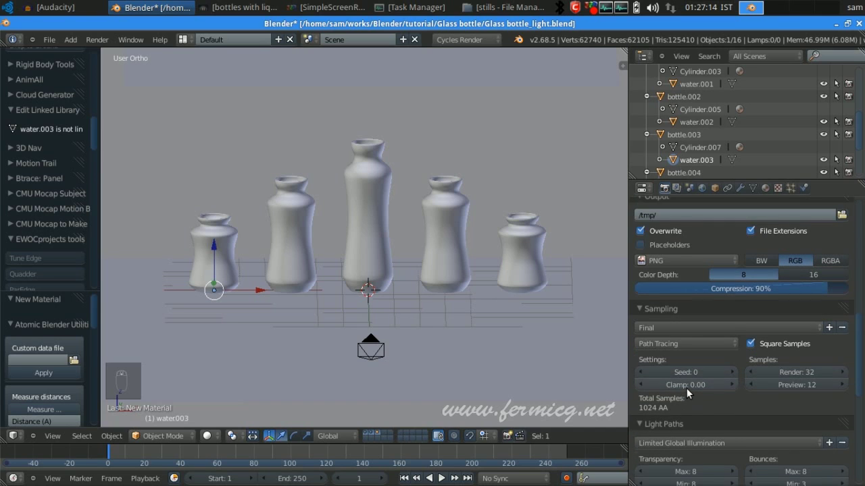
pyautogui.scroll(-2, 687, 388)
pyautogui.click(743, 392)
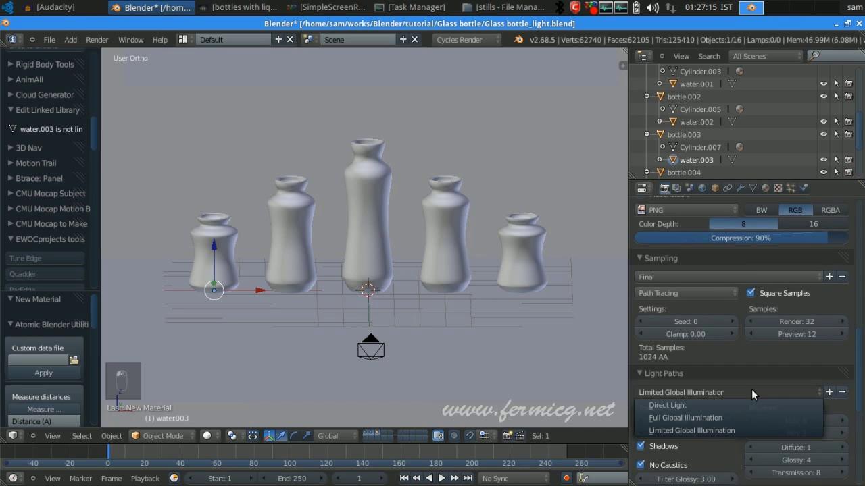
pyautogui.click(719, 417)
pyautogui.scroll(-1, 696, 439)
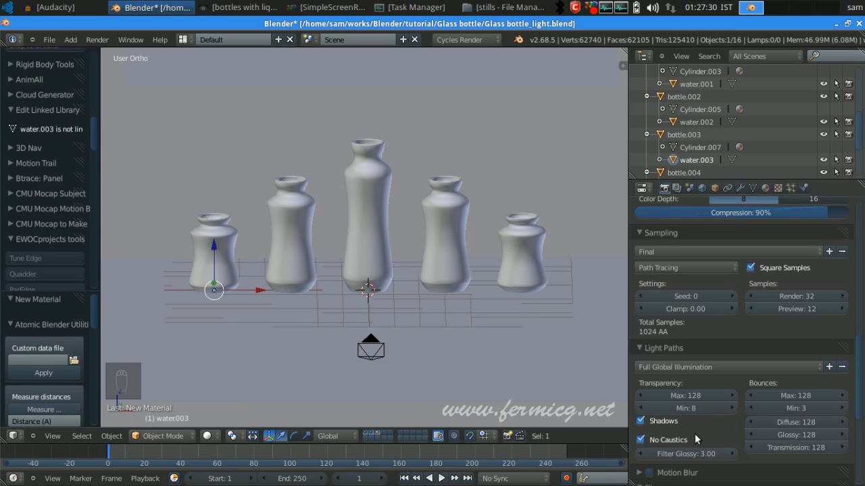
pyautogui.scroll(-8, 727, 428)
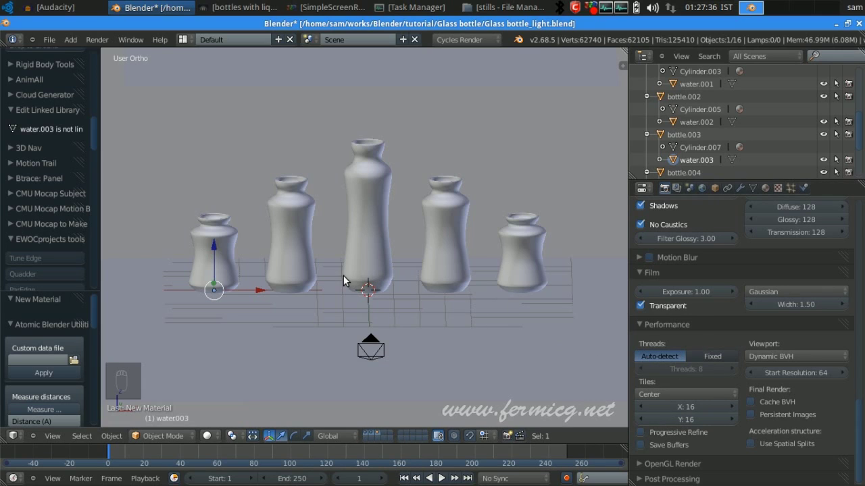
# Save the scene as a new file named "Glass bottle_liquid.blend" in the Glass bottle folder.
pyautogui.click(50, 39)
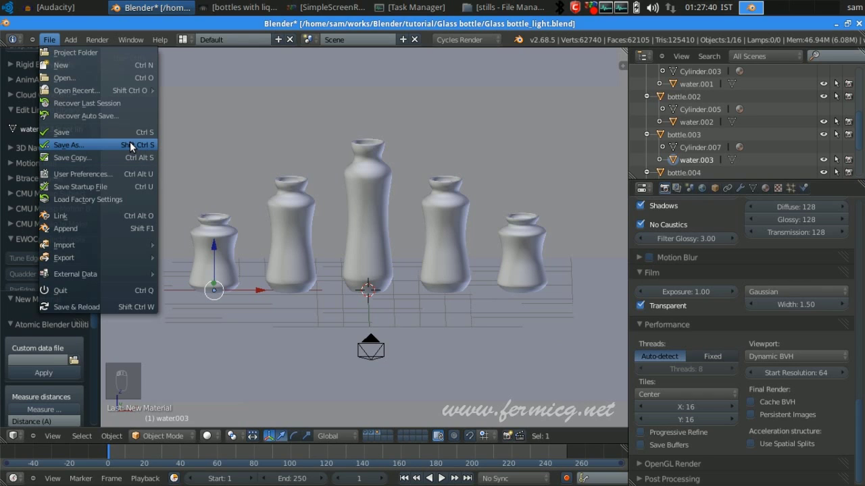
pyautogui.click(130, 144)
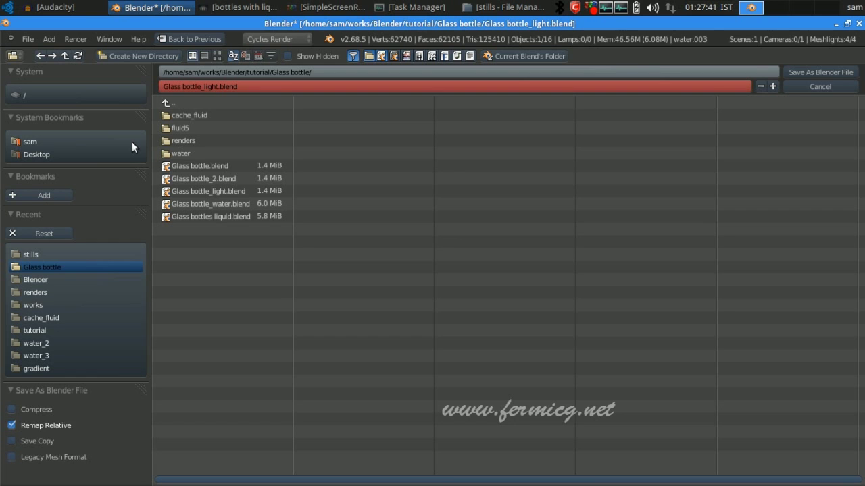
pyautogui.click(216, 86)
pyautogui.click(212, 87)
pyautogui.press('Delete')
pyautogui.press('Delete')
pyautogui.press('Delete')
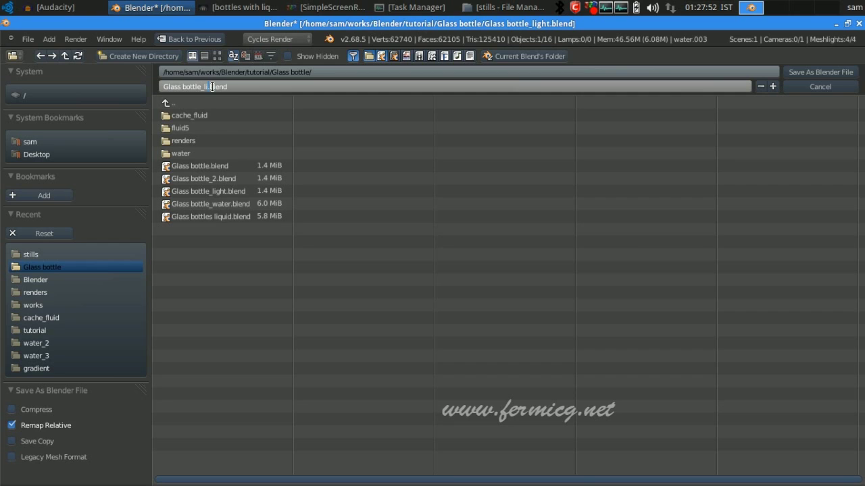
pyautogui.write('quid')
pyautogui.click(798, 70)
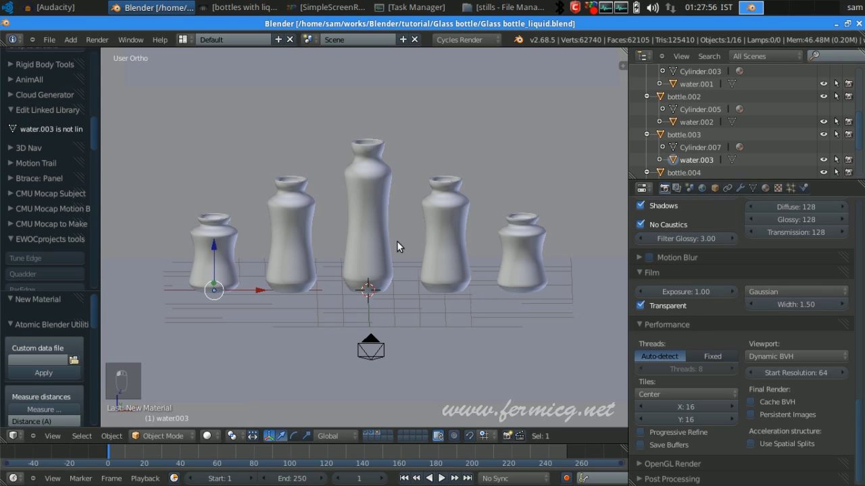
# Preview the coloured liquids in Rendered viewport shading and return the viewport to Solid shading.
pyautogui.keyDown('shift'); pyautogui.moveTo(401, 229); pyautogui.dragTo(370, 238, button='middle'); pyautogui.keyUp('shift')
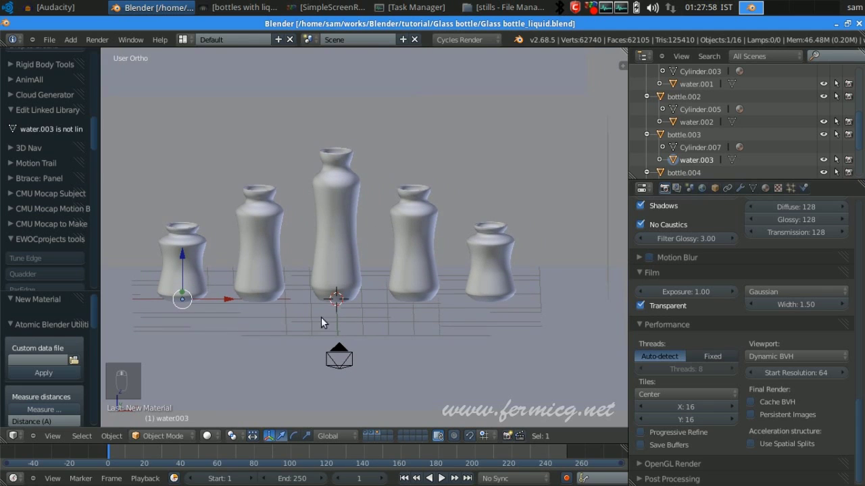
pyautogui.click(211, 437)
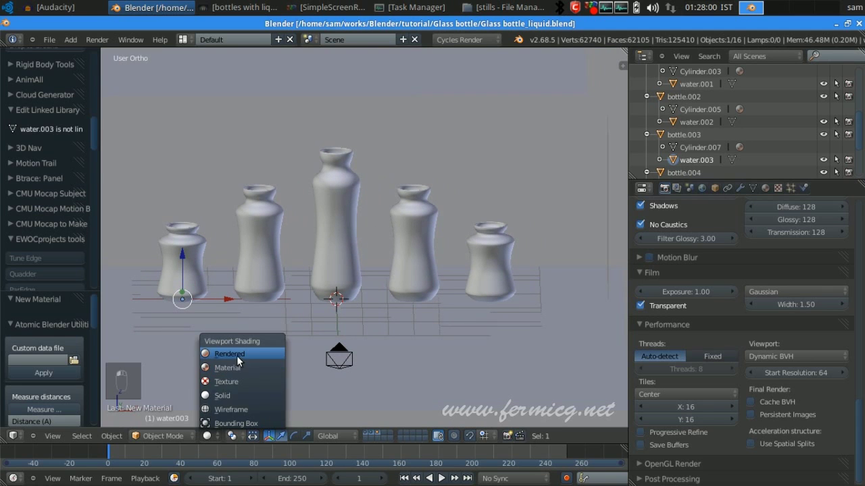
pyautogui.click(236, 355)
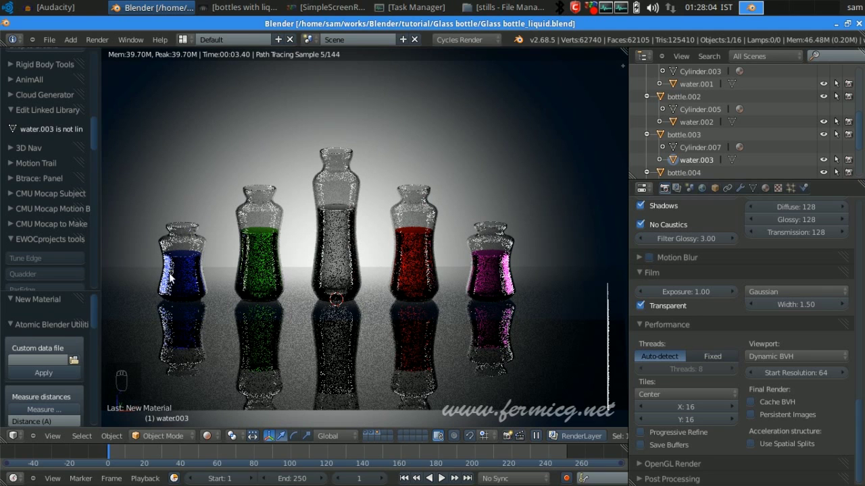
pyautogui.click(208, 435)
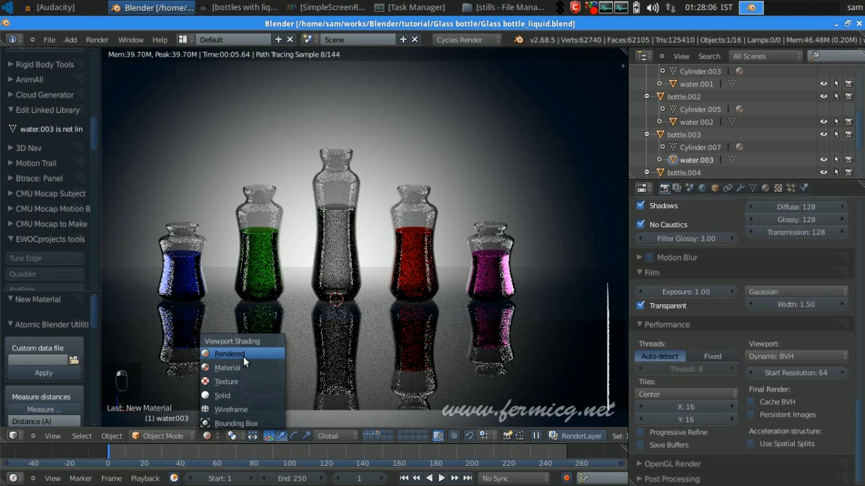
pyautogui.click(238, 394)
# Scale the top light plane above the bottles up by a factor of about 1.146.
pyautogui.moveTo(239, 394)
pyautogui.mouseDown(button='middle')
pyautogui.moveTo(510, 335)
pyautogui.moveTo(484, 336)
pyautogui.moveTo(498, 329)
pyautogui.moveTo(502, 242)
pyautogui.mouseUp(button='middle')
pyautogui.rightClick(473, 230)
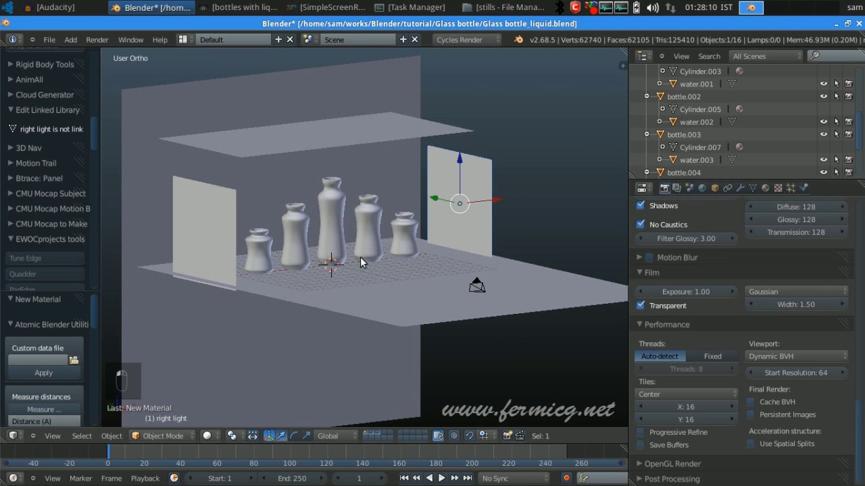
pyautogui.keyDown('shift'); pyautogui.rightClick(217, 255); pyautogui.keyUp('shift')
pyautogui.moveTo(391, 325); pyautogui.dragTo(478, 310, button='middle')
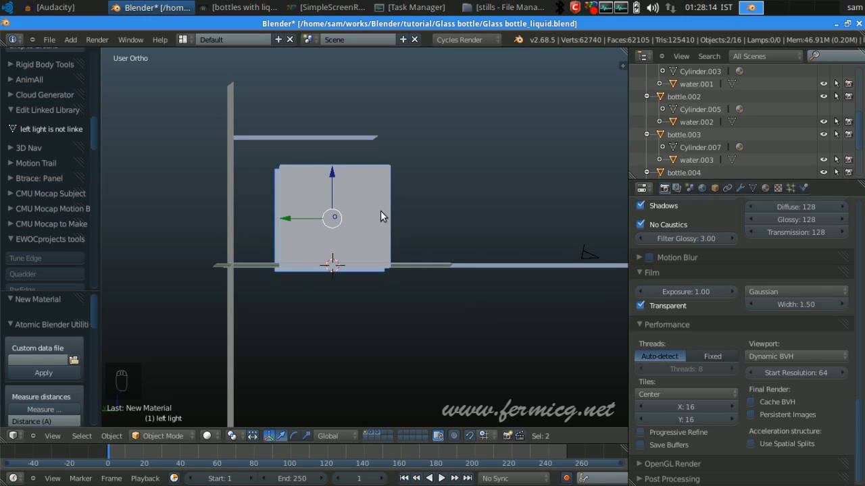
pyautogui.moveTo(406, 265); pyautogui.dragTo(306, 272, button='middle')
pyautogui.moveTo(469, 273); pyautogui.dragTo(418, 185, button='middle')
pyautogui.rightClick(419, 151)
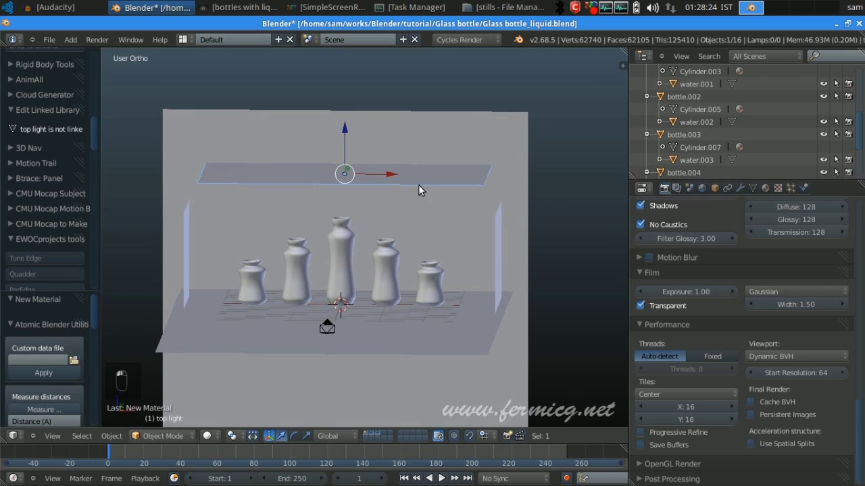
pyautogui.press('s')
pyautogui.click(441, 177)
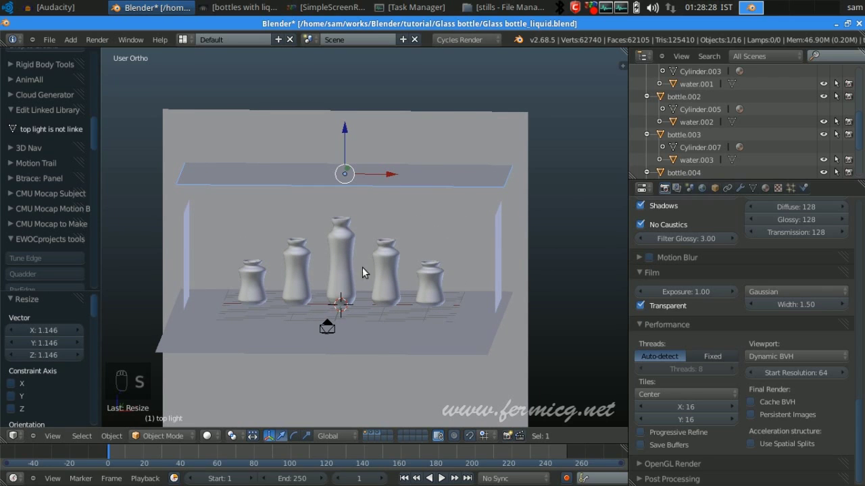
# Move the right light outward along the X axis by about 5.88 units and again by about 3.38 units.
pyautogui.moveTo(397, 295); pyautogui.dragTo(495, 236, button='middle')
pyautogui.rightClick(518, 258)
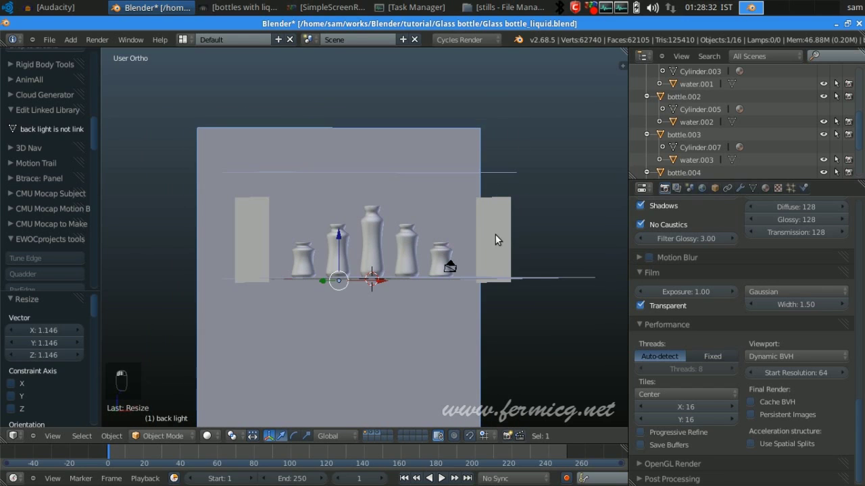
pyautogui.rightClick(495, 235)
pyautogui.press('g')
pyautogui.press('x')
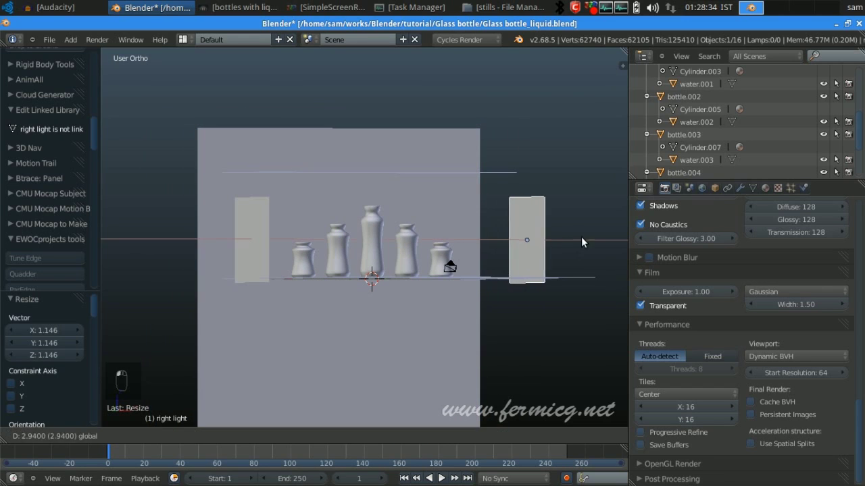
pyautogui.click(603, 234)
pyautogui.moveTo(603, 233); pyautogui.dragTo(528, 280, button='middle')
pyautogui.press('g')
pyautogui.press('x')
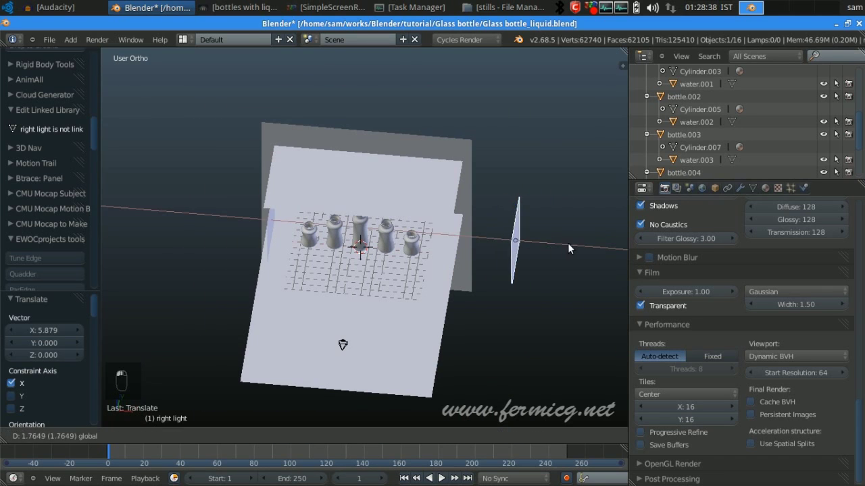
pyautogui.click(571, 243)
# Move the left light outward along the X axis by about -8.985 units.
pyautogui.rightClick(267, 235)
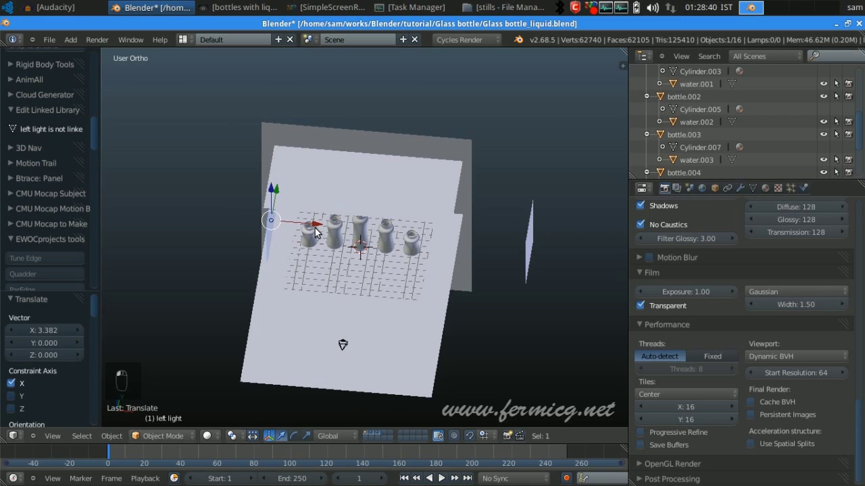
pyautogui.press('g')
pyautogui.press('x')
pyautogui.click(238, 232)
pyautogui.moveTo(238, 232); pyautogui.dragTo(357, 228, button='middle')
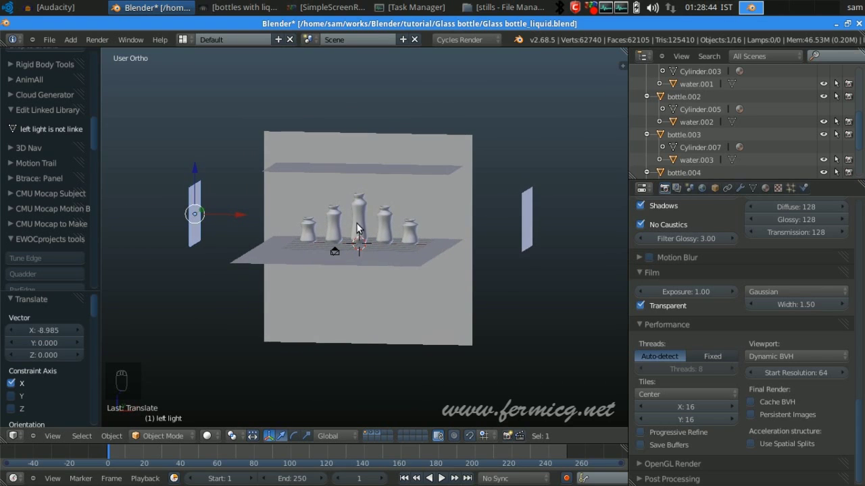
# Check the right light's emission material and set the top light's emission strength to 4.
pyautogui.moveTo(377, 268); pyautogui.dragTo(568, 283, button='middle')
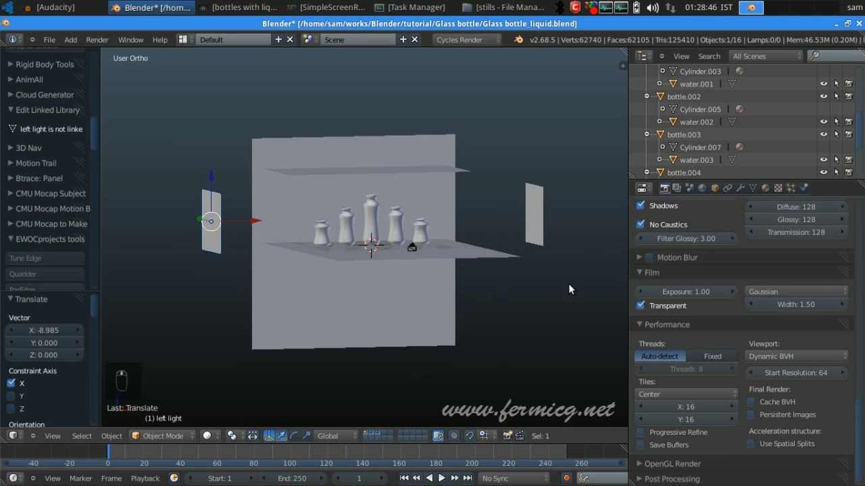
pyautogui.rightClick(539, 210)
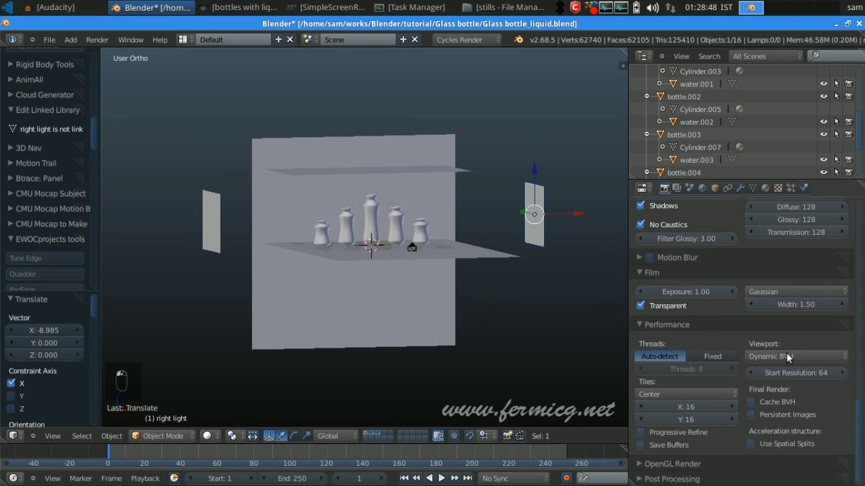
pyautogui.scroll(3, 787, 353)
pyautogui.click(766, 188)
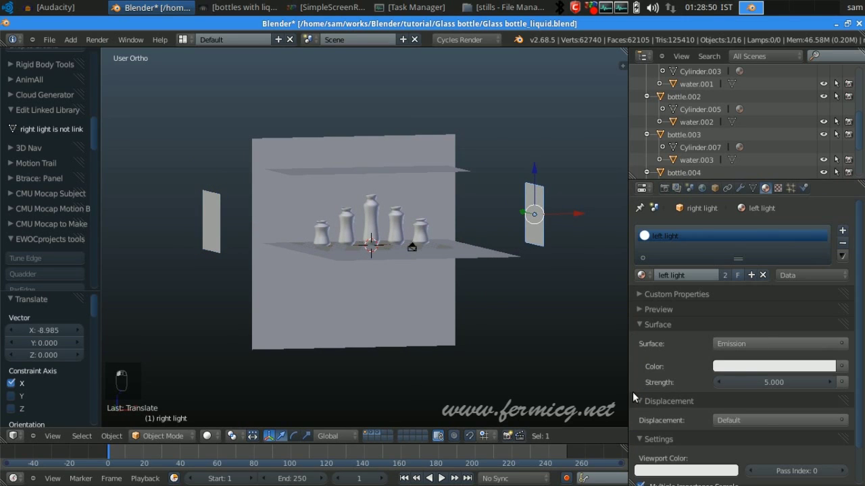
pyautogui.moveTo(457, 309); pyautogui.dragTo(404, 201, button='middle')
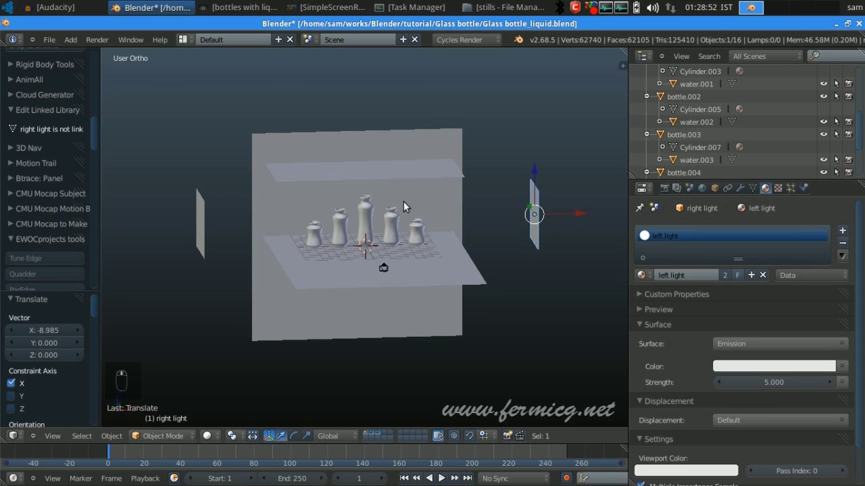
pyautogui.rightClick(414, 178)
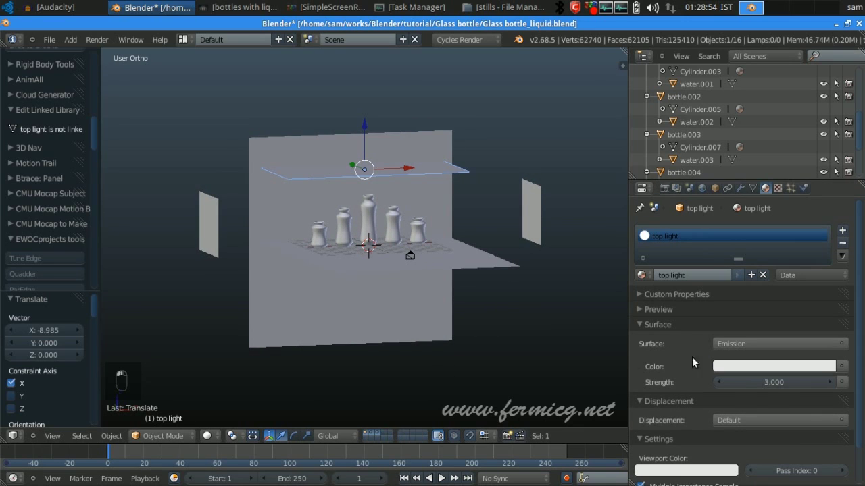
pyautogui.click(772, 382)
pyautogui.write('4')
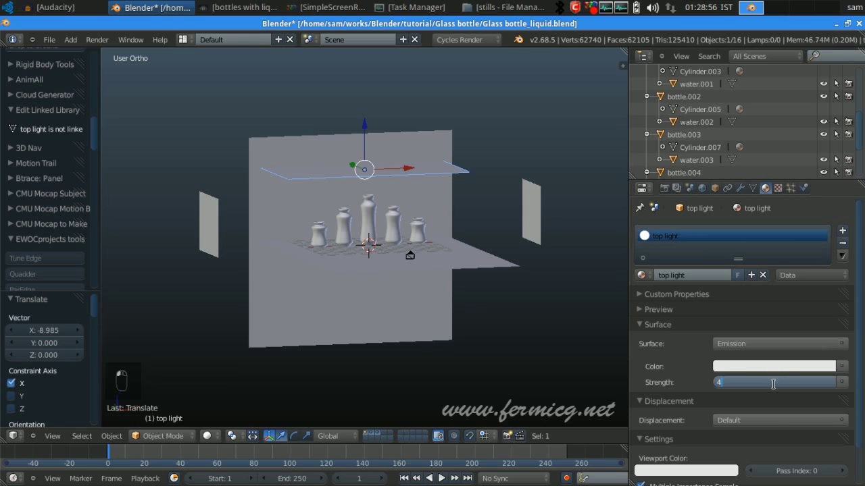
pyautogui.press('Return')
# Preview the scene from the camera in Rendered shading and compare it with bottles with liquid.png in the Image Viewer.
pyautogui.moveTo(487, 352)
pyautogui.mouseDown(button='middle')
pyautogui.moveTo(484, 338)
pyautogui.moveTo(476, 341)
pyautogui.mouseUp(button='middle')
pyautogui.click(207, 436)
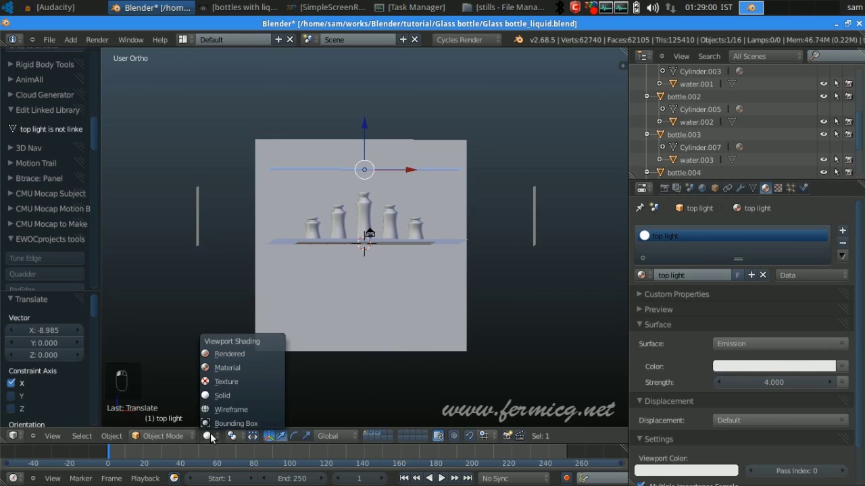
pyautogui.press('KP_0')
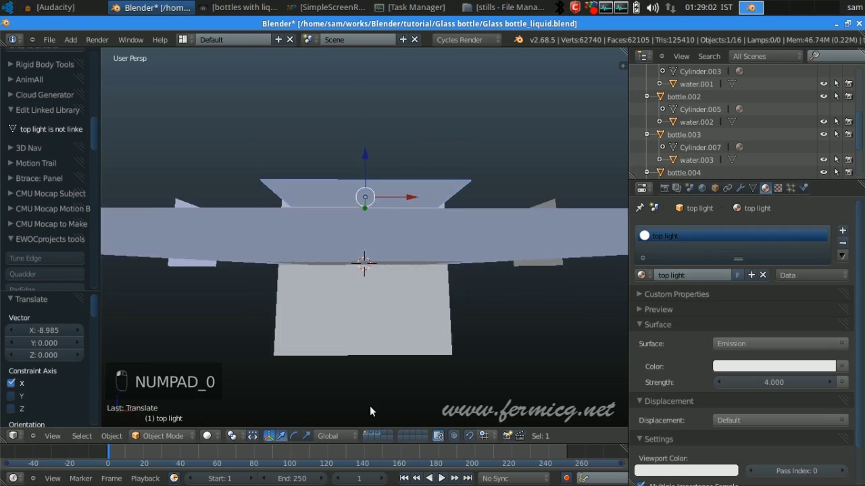
pyautogui.click(215, 435)
pyautogui.click(226, 354)
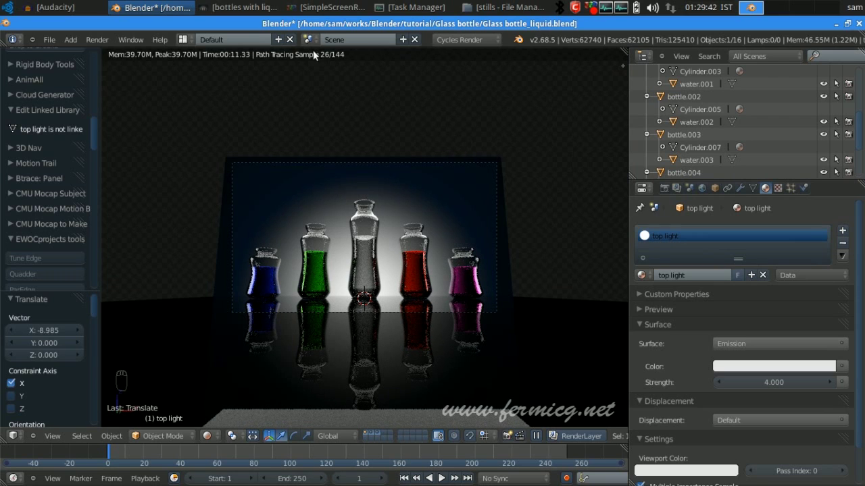
pyautogui.click(244, 8)
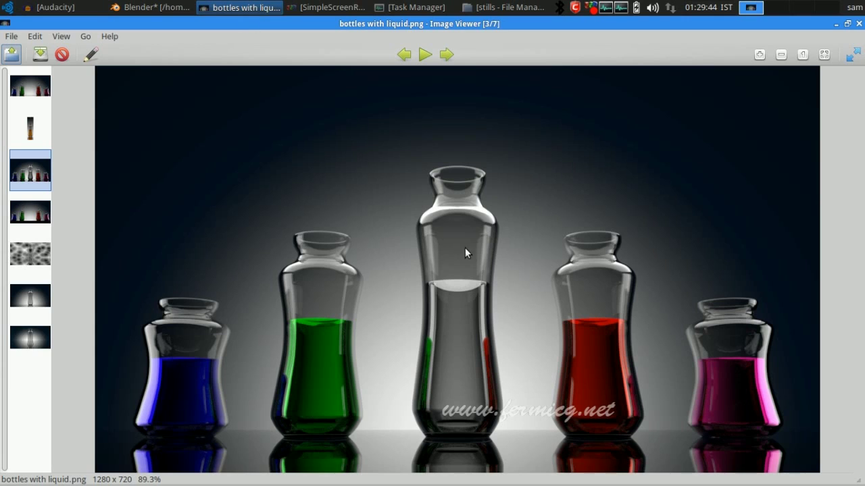